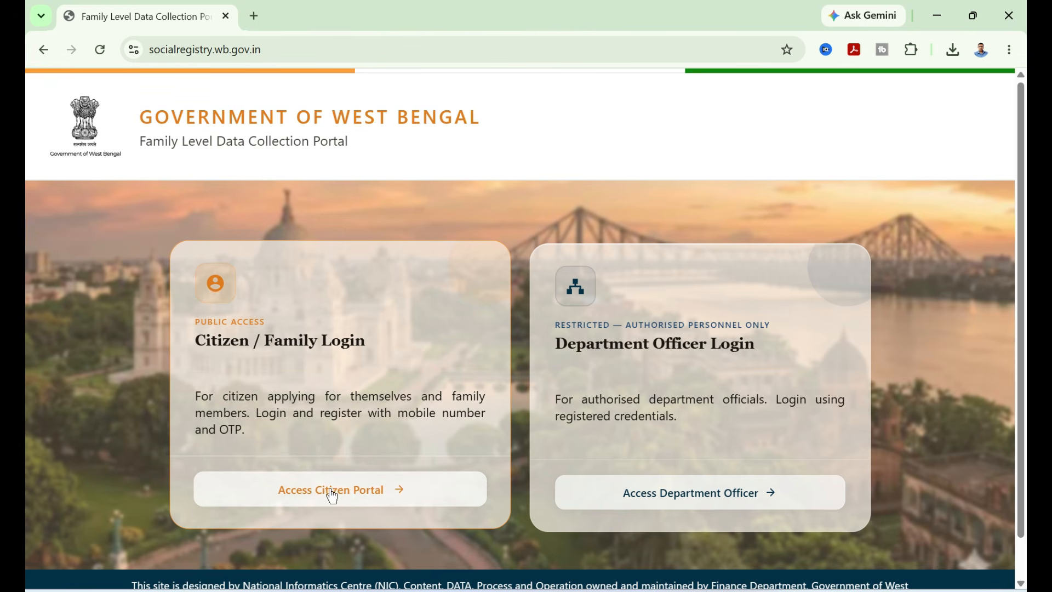
- Log in to the Citizen Portal for district MEDINIPUR WEST with the registered mobile number and captcha answer 34
{"action": "left_click", "coordinate": [354, 496]}
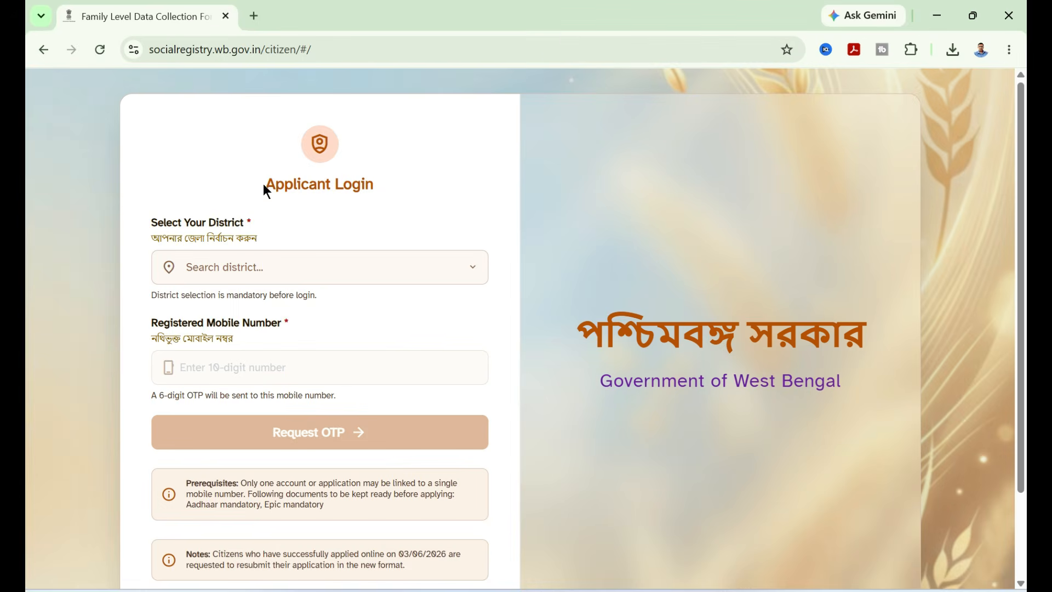
{"action": "left_click_drag", "start_coordinate": [264, 184], "coordinate": [404, 197]}
{"action": "left_click", "coordinate": [409, 211]}
{"action": "left_click", "coordinate": [471, 276]}
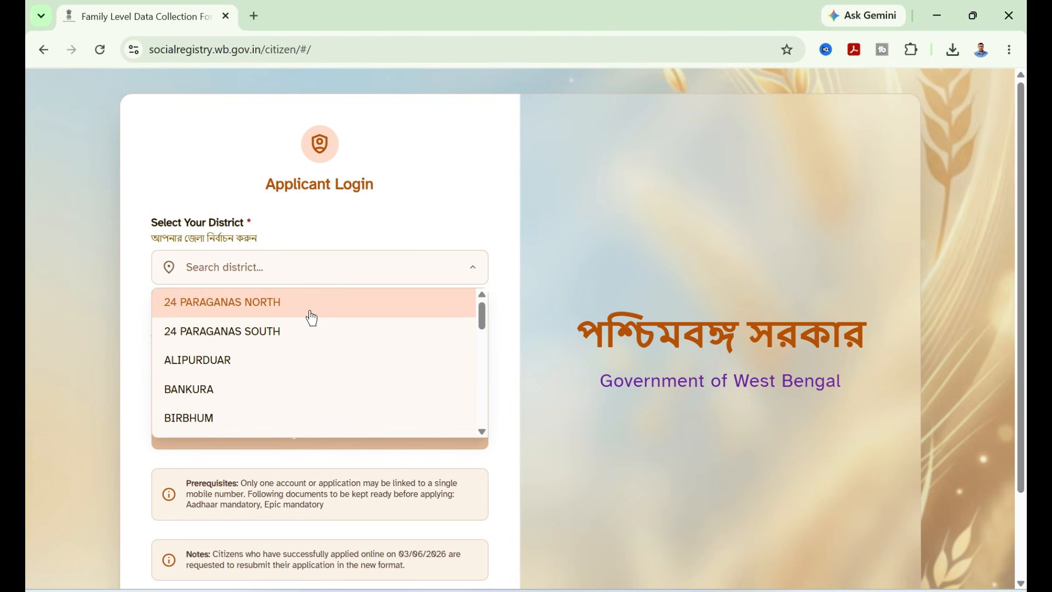
{"action": "scroll", "coordinate": [311, 317], "scroll_direction": "down", "scroll_amount": 5}
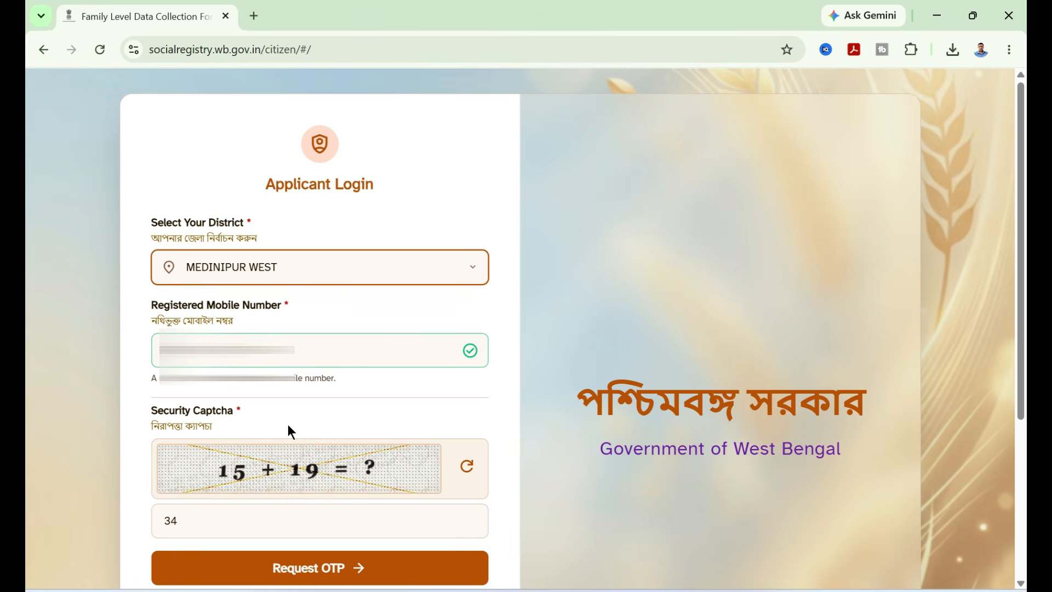
{"action": "left_click", "coordinate": [317, 572]}
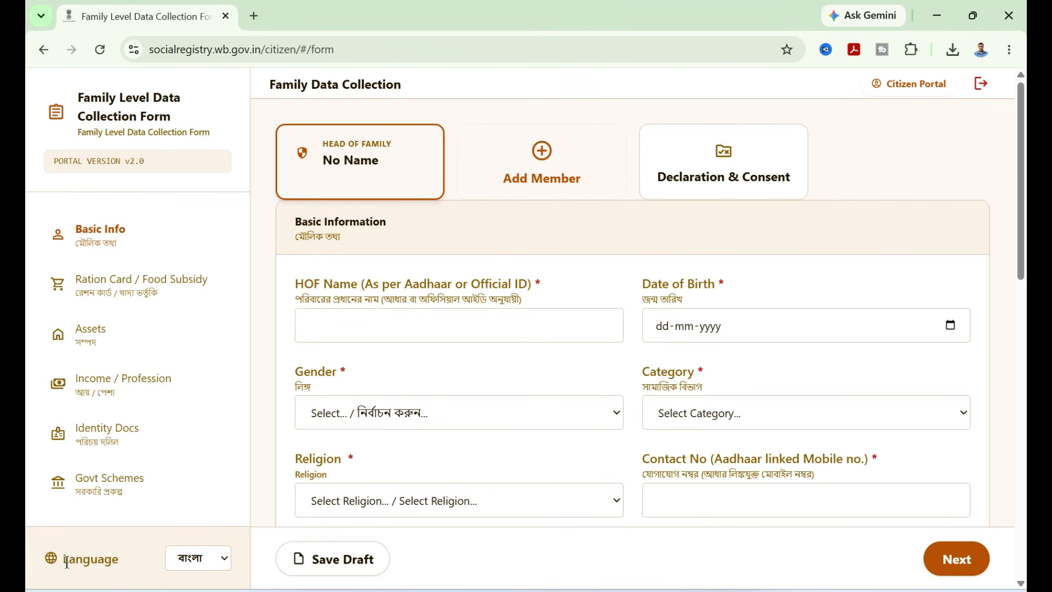
{"action": "left_click_drag", "start_coordinate": [63, 560], "coordinate": [112, 560]}
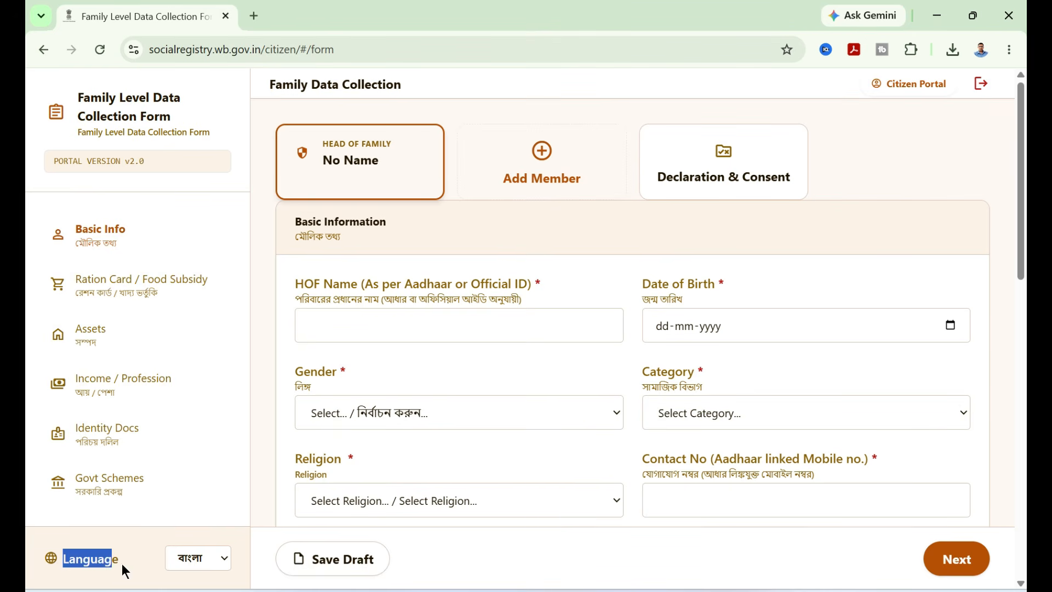
{"action": "left_click", "coordinate": [223, 565]}
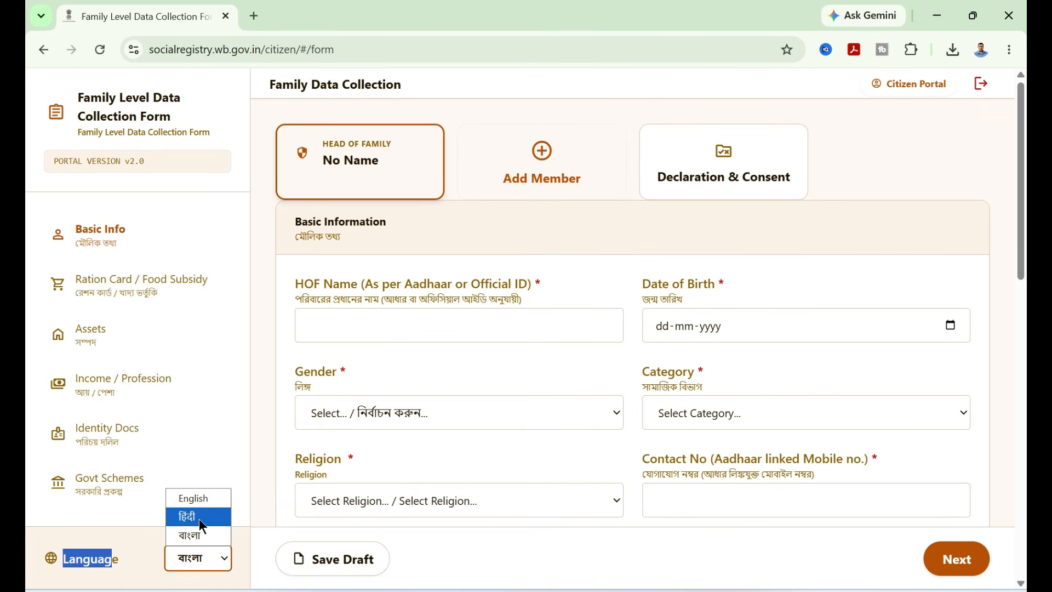
{"action": "left_click", "coordinate": [178, 536]}
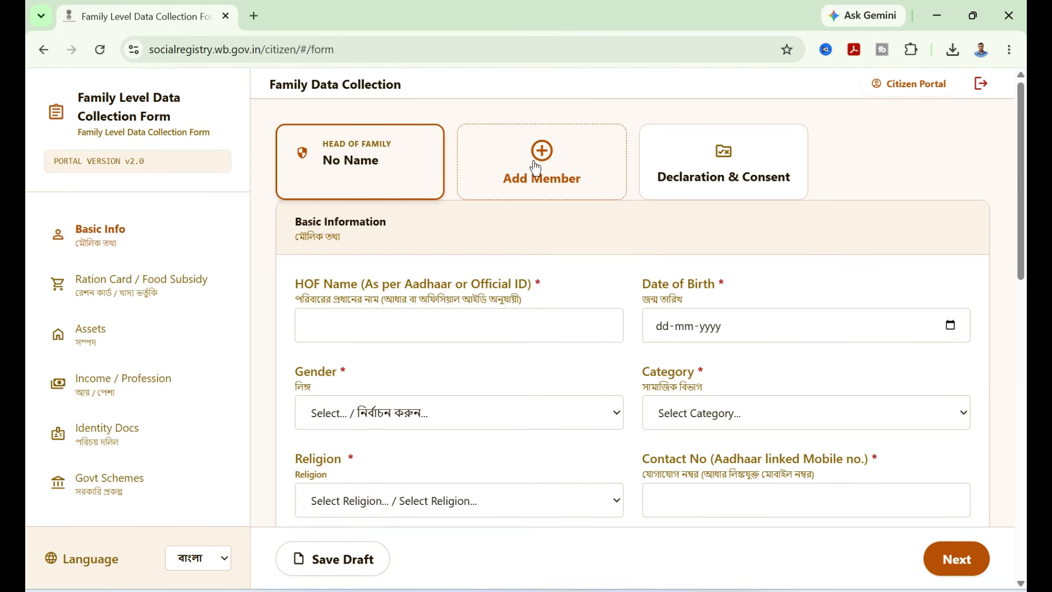
- Set the total number of family members including HOF to 3
{"action": "scroll", "coordinate": [488, 233], "scroll_direction": "down", "scroll_amount": 4}
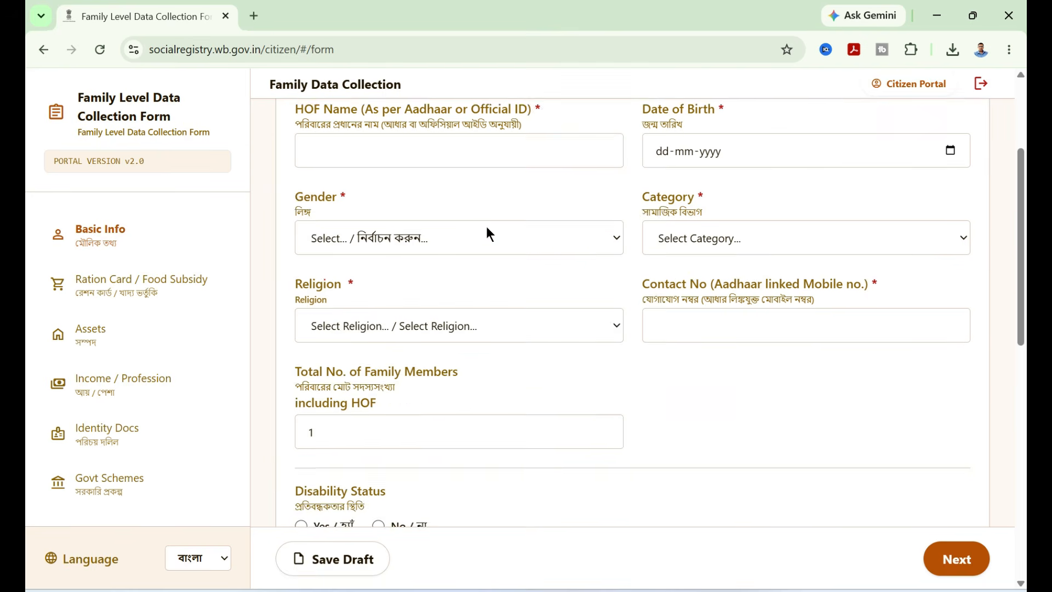
{"action": "left_click", "coordinate": [305, 371]}
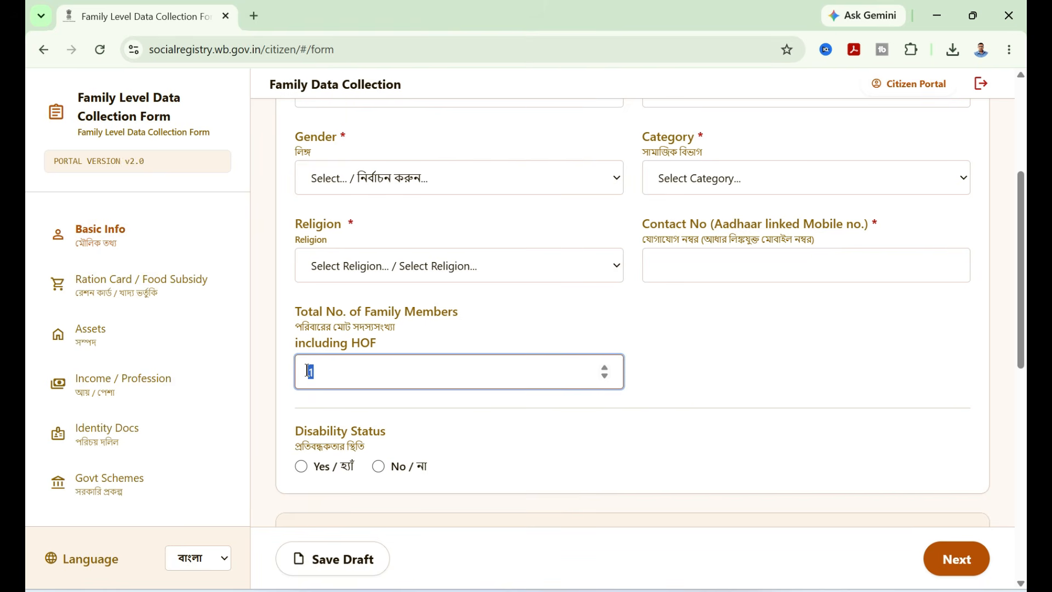
{"action": "key", "text": "BackSpace"}
{"action": "type", "text": "5"}
{"action": "key", "text": "BackSpace"}
{"action": "type", "text": "1"}
{"action": "key", "text": "BackSpace"}
{"action": "type", "text": "3"}
{"action": "scroll", "coordinate": [635, 324], "scroll_direction": "up", "scroll_amount": 6}
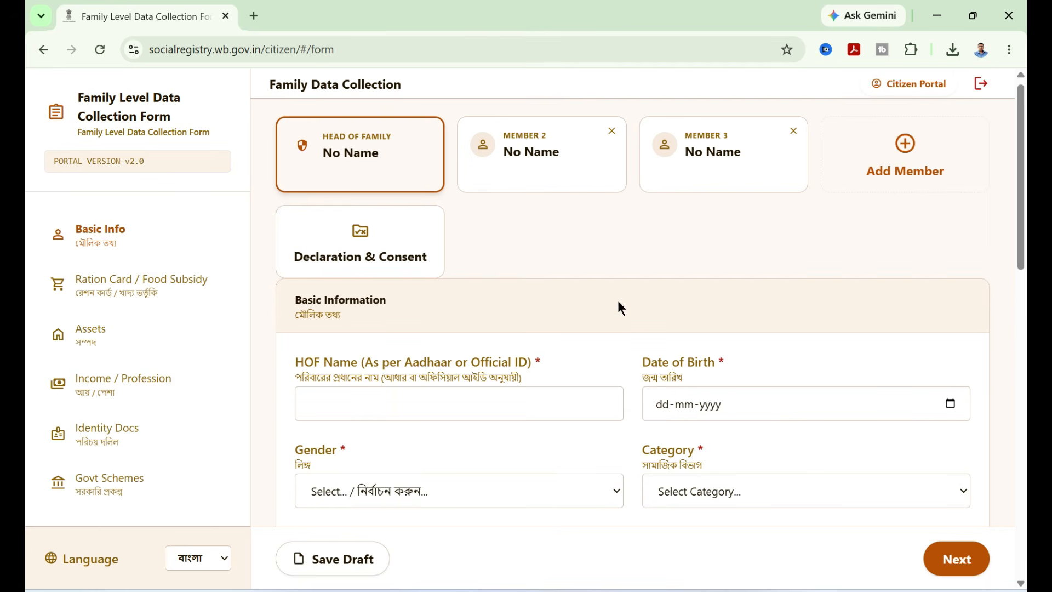
- Review the HOF name, date of birth, gender and category fields of the basic information section
{"action": "left_click", "coordinate": [379, 408]}
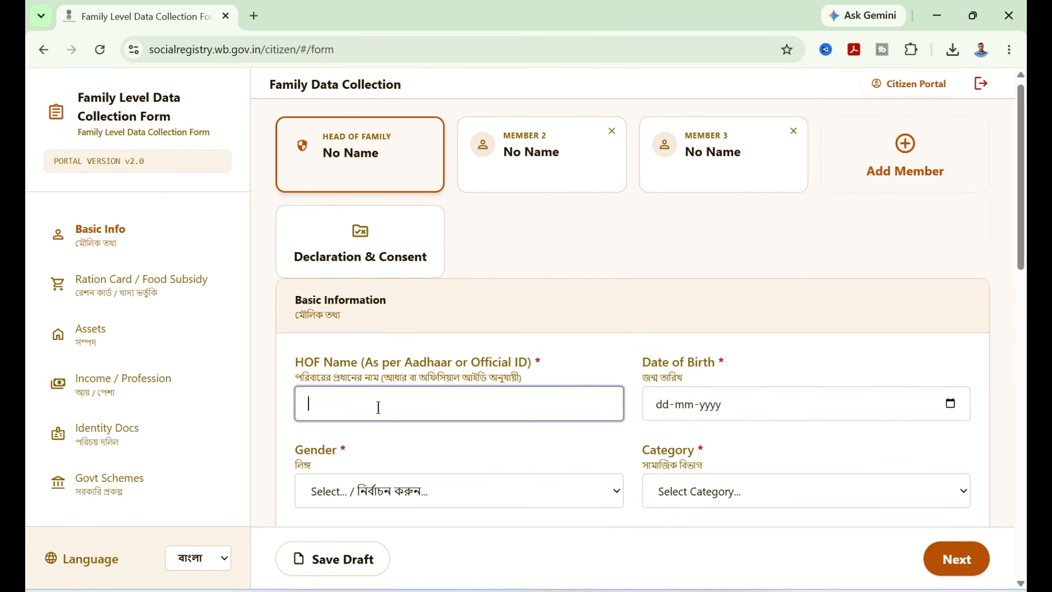
{"action": "left_click", "coordinate": [712, 412]}
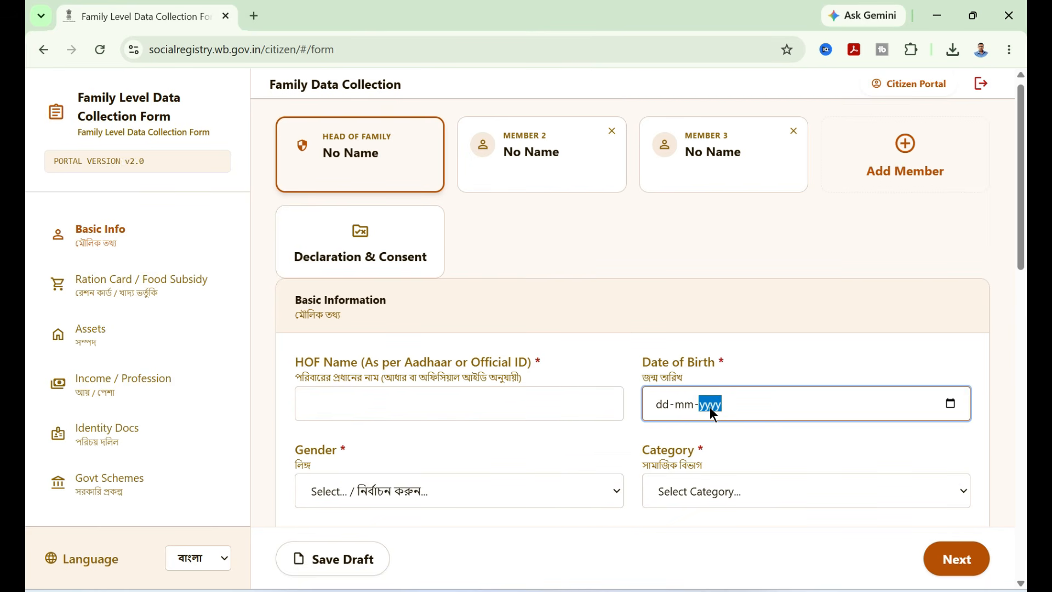
{"action": "scroll", "coordinate": [550, 378], "scroll_direction": "down", "scroll_amount": 2}
{"action": "left_click", "coordinate": [503, 412]}
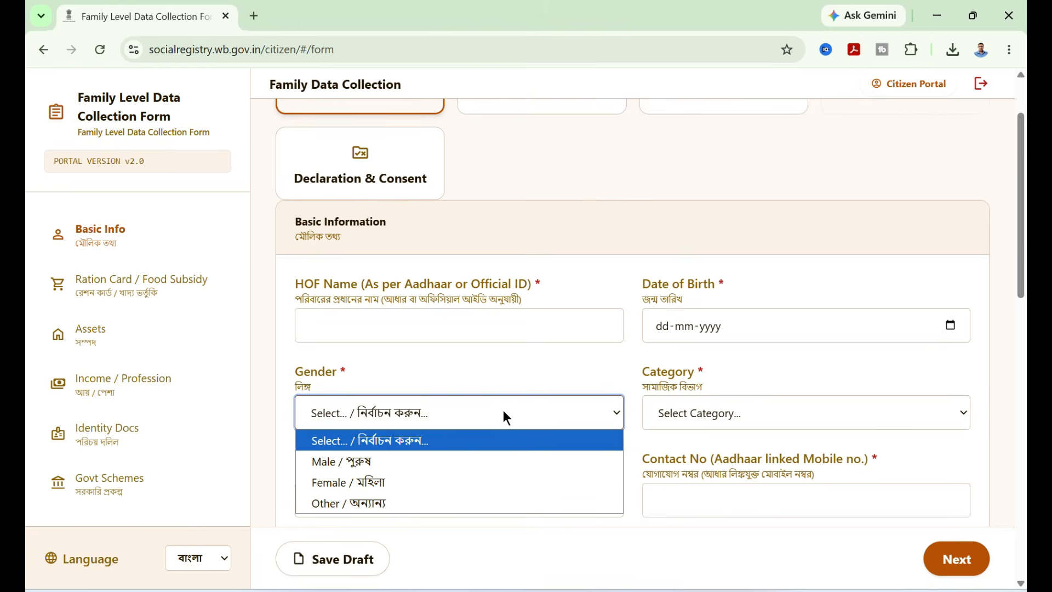
{"action": "left_click", "coordinate": [740, 409]}
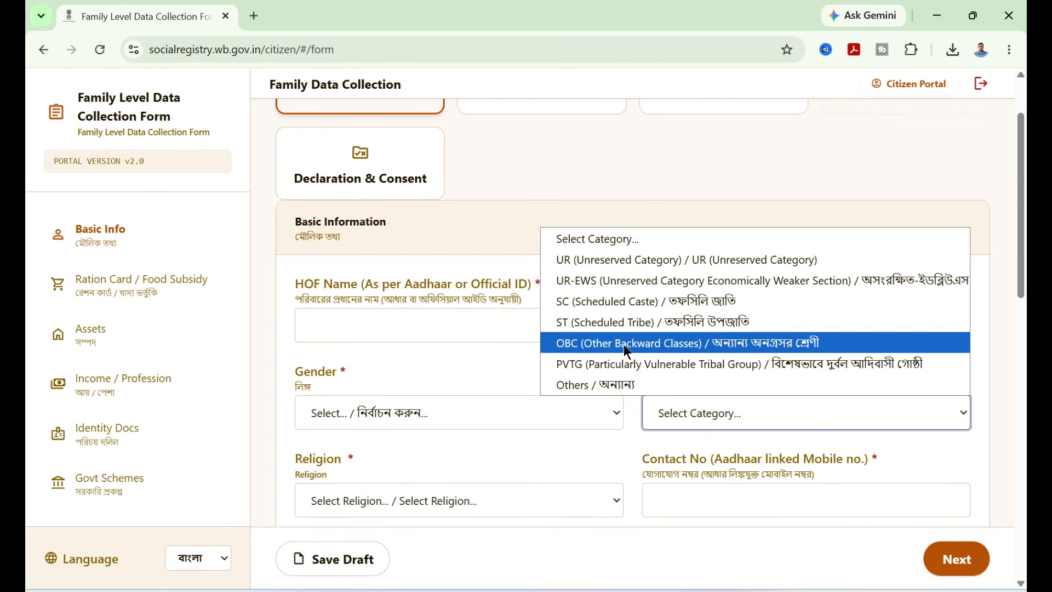
{"action": "left_click", "coordinate": [643, 437]}
{"action": "scroll", "coordinate": [712, 354], "scroll_direction": "down", "scroll_amount": 1}
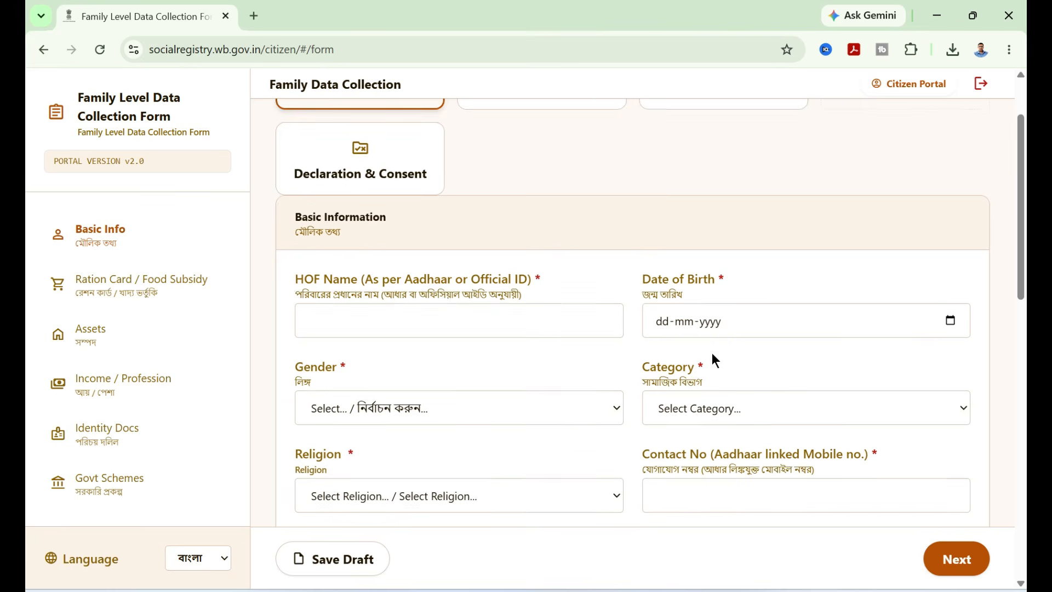
{"action": "scroll", "coordinate": [712, 353], "scroll_direction": "down", "scroll_amount": 2}
- Set the head of family's religion to Christianity / Christianity
{"action": "left_click", "coordinate": [579, 345]}
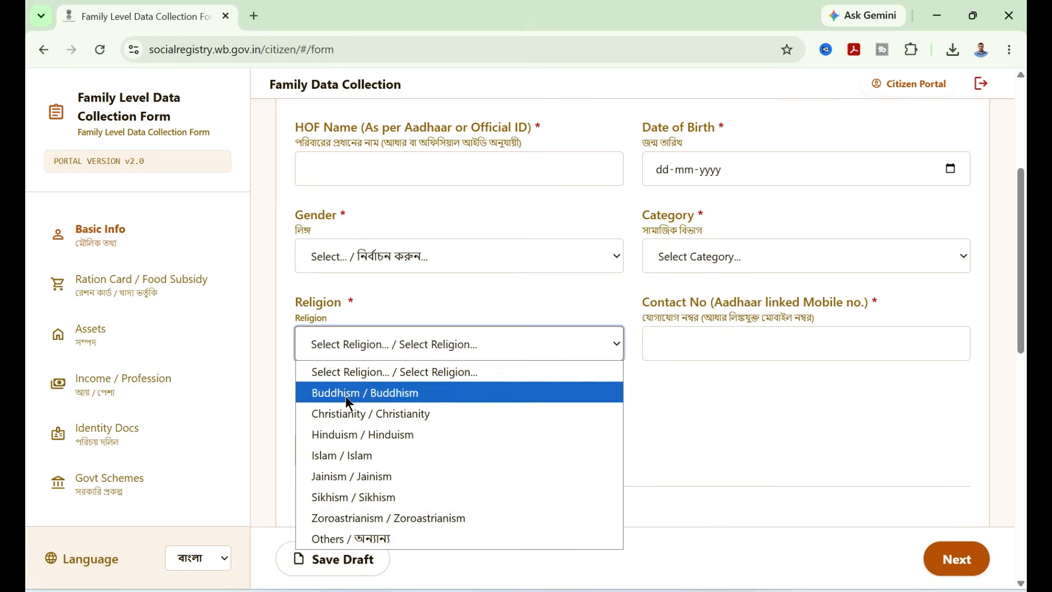
{"action": "left_click", "coordinate": [356, 414]}
{"action": "left_click", "coordinate": [685, 343]}
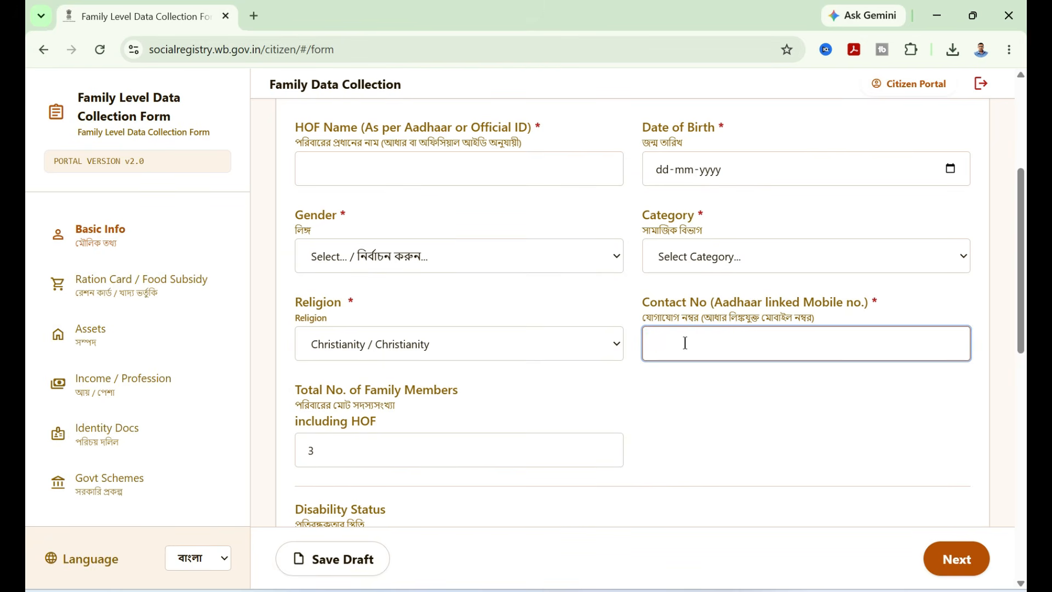
- Examine the Aadhaar and address fields, including the area type, pincode and police station lists
{"action": "scroll", "coordinate": [685, 343], "scroll_direction": "down", "scroll_amount": 4}
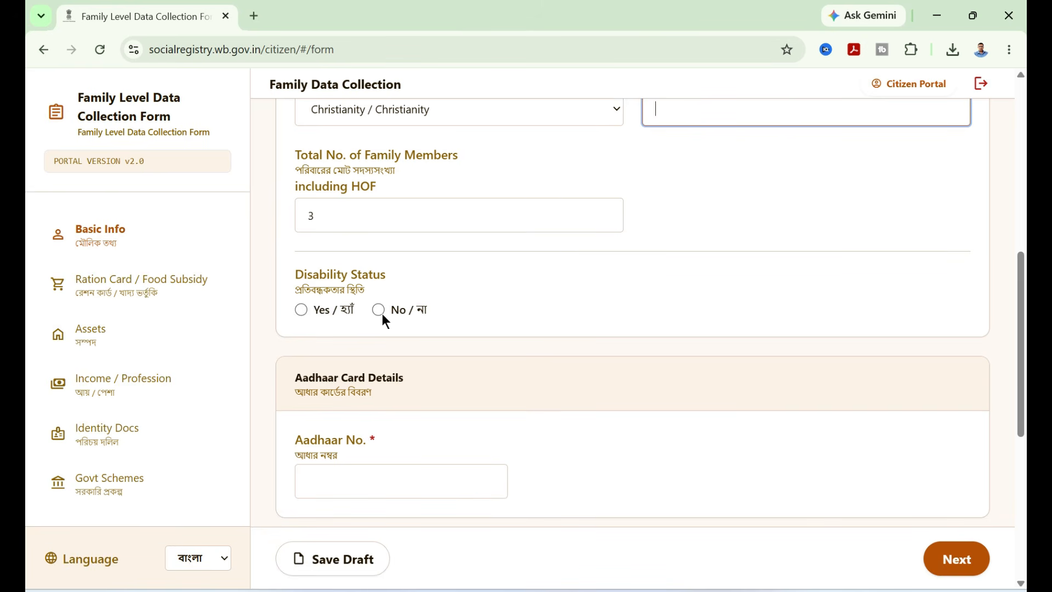
{"action": "scroll", "coordinate": [383, 314], "scroll_direction": "down", "scroll_amount": 3}
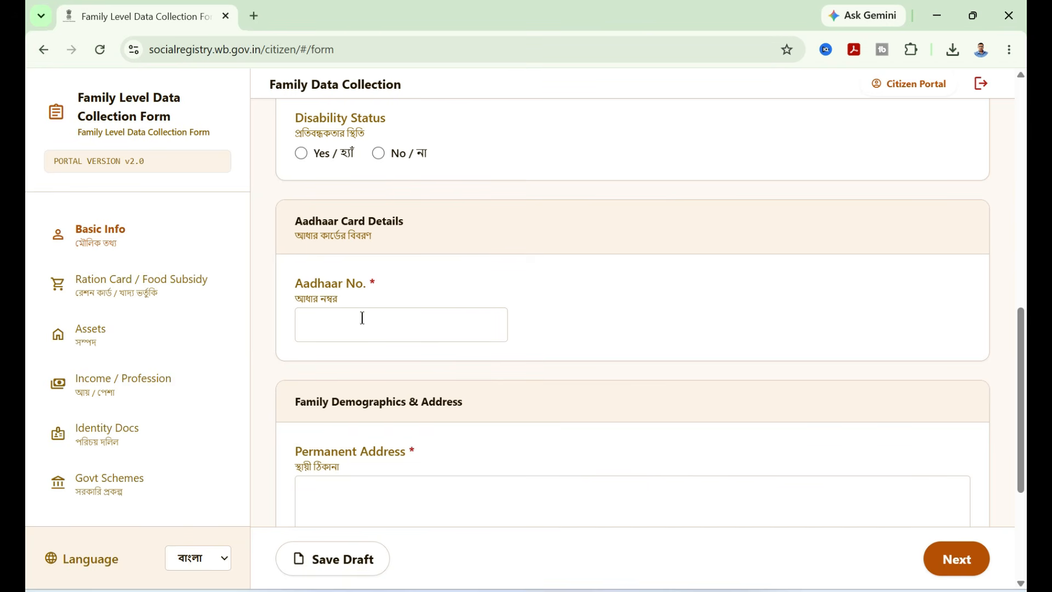
{"action": "left_click", "coordinate": [330, 320]}
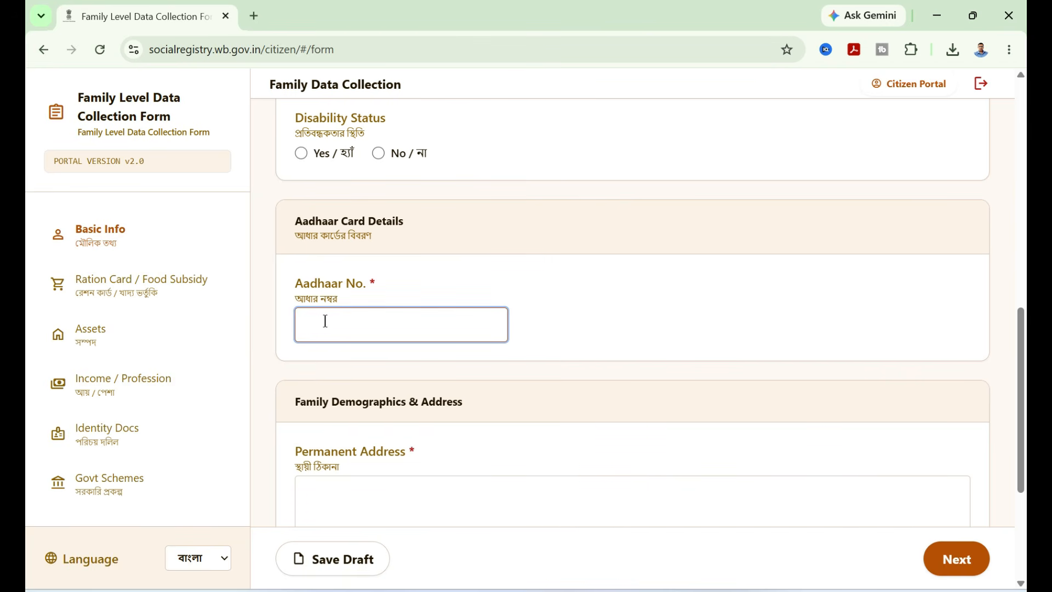
{"action": "scroll", "coordinate": [378, 318], "scroll_direction": "down", "scroll_amount": 3}
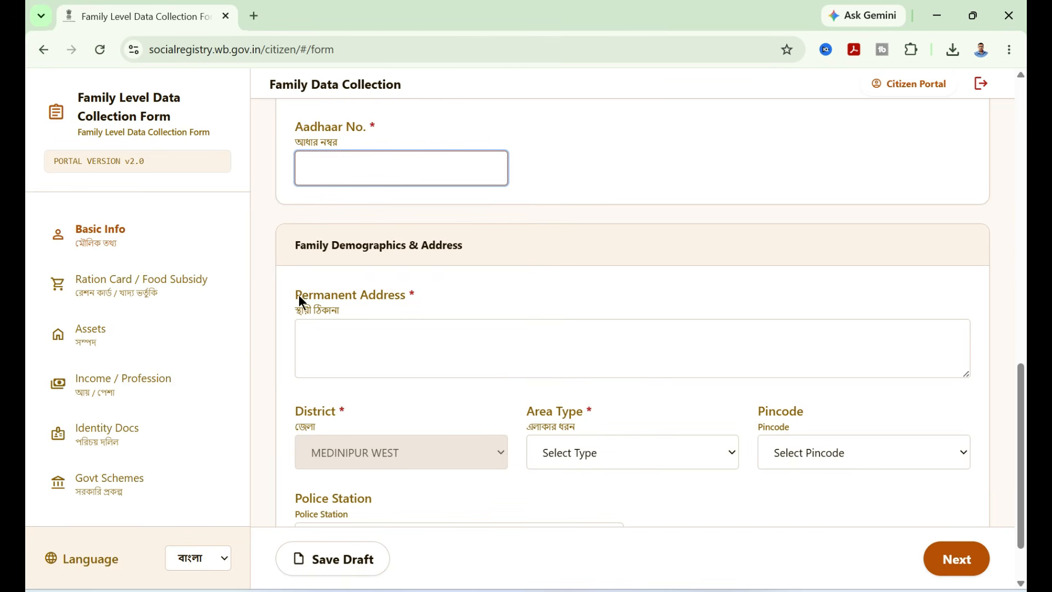
{"action": "left_click_drag", "start_coordinate": [298, 296], "coordinate": [399, 296]}
{"action": "left_click", "coordinate": [344, 337]}
{"action": "scroll", "coordinate": [345, 338], "scroll_direction": "down", "scroll_amount": 2}
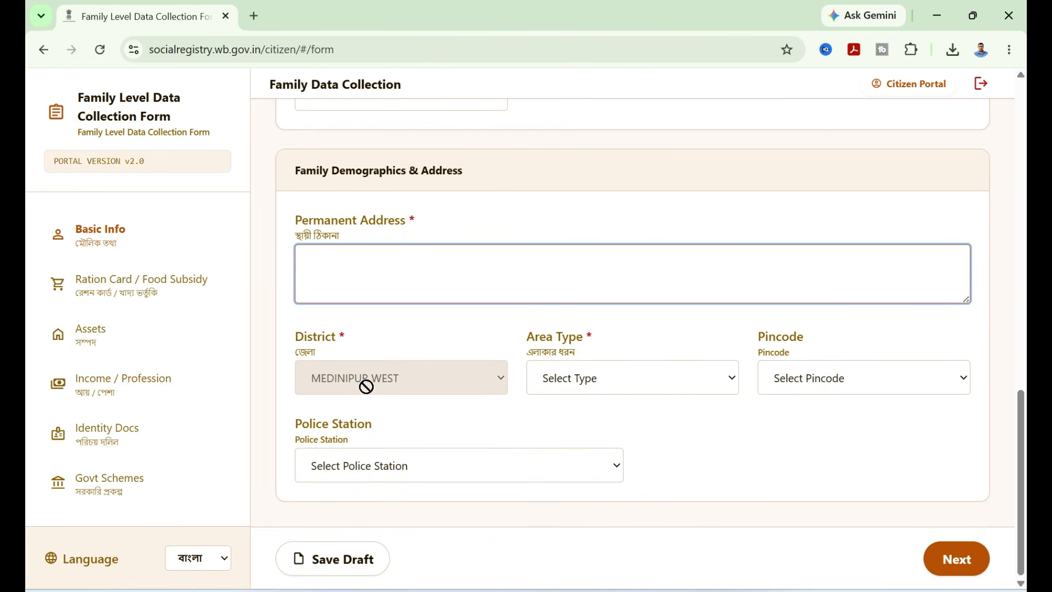
{"action": "left_click", "coordinate": [610, 388]}
{"action": "left_click", "coordinate": [790, 377]}
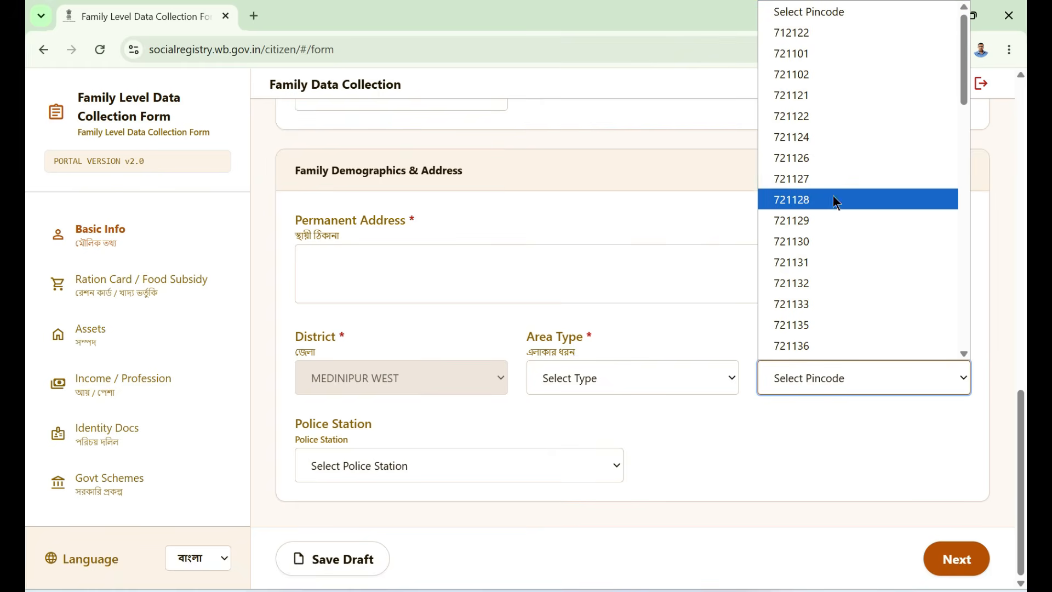
{"action": "left_click", "coordinate": [396, 469]}
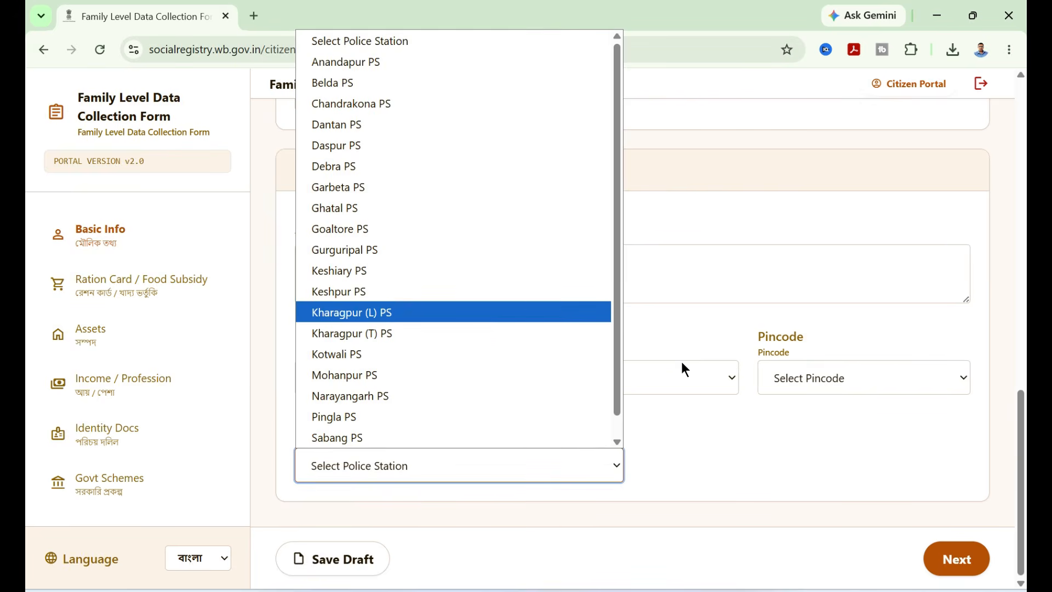
{"action": "left_click", "coordinate": [646, 361]}
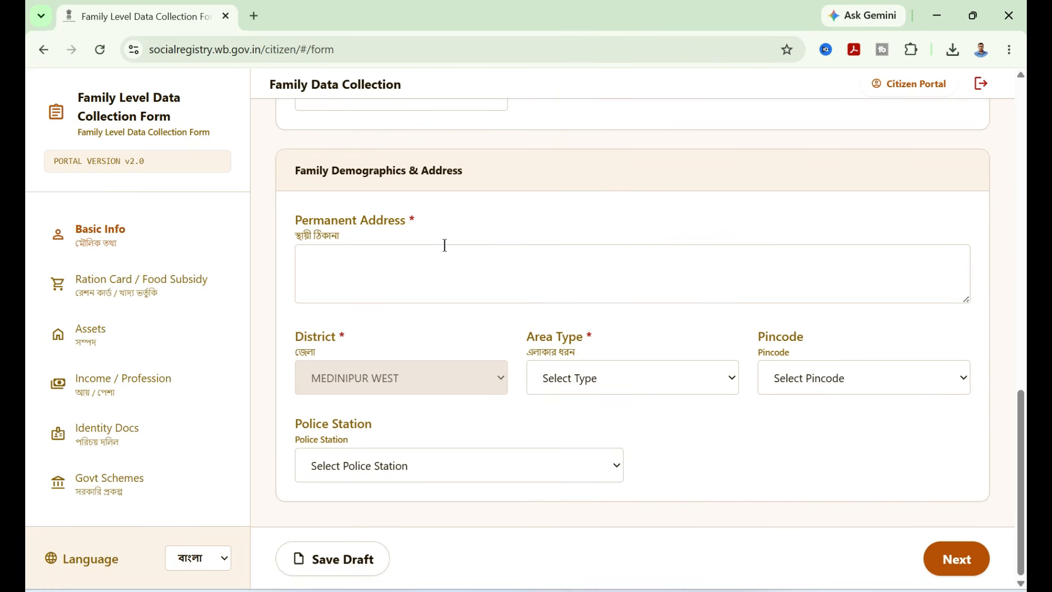
- Check the entered Aadhaar number and the Aadhaar document's allowed formats and file size limits
{"action": "scroll", "coordinate": [534, 294], "scroll_direction": "up", "scroll_amount": 6}
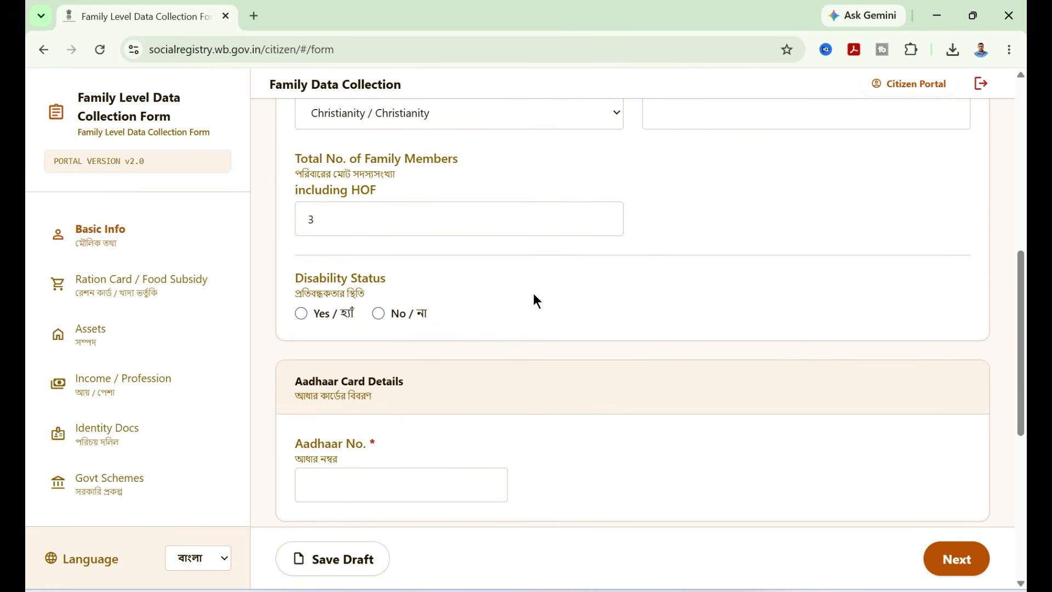
{"action": "scroll", "coordinate": [534, 293], "scroll_direction": "up", "scroll_amount": 1}
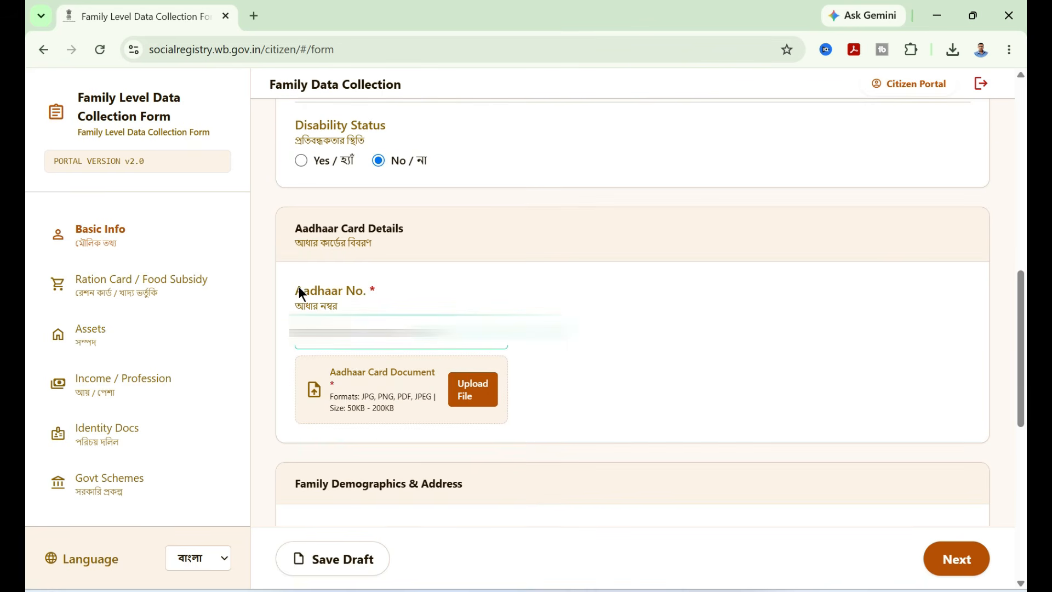
{"action": "left_click_drag", "start_coordinate": [418, 332], "coordinate": [301, 332]}
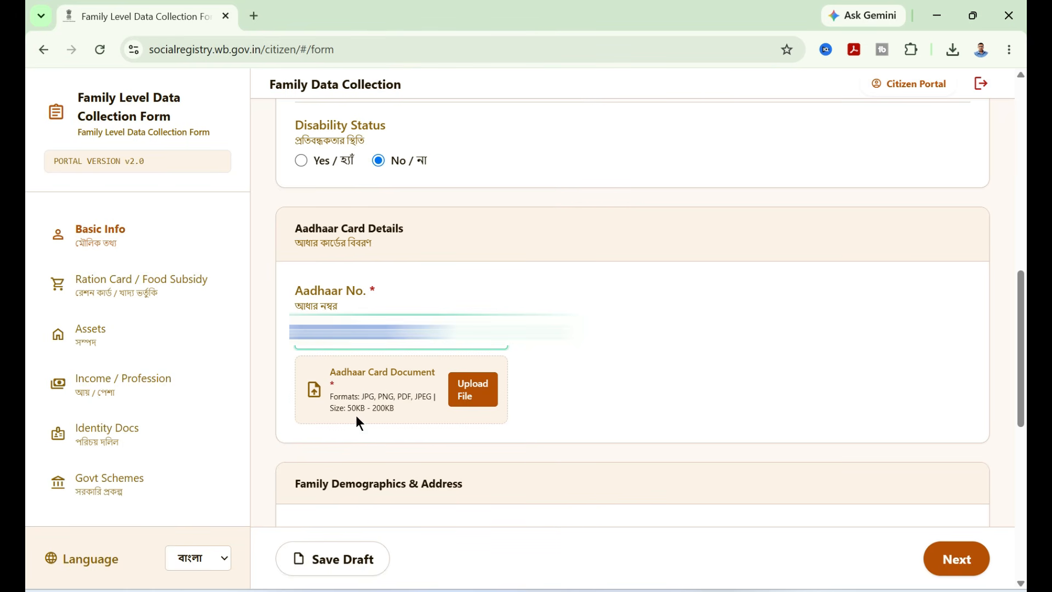
{"action": "left_click_drag", "start_coordinate": [344, 408], "coordinate": [398, 409]}
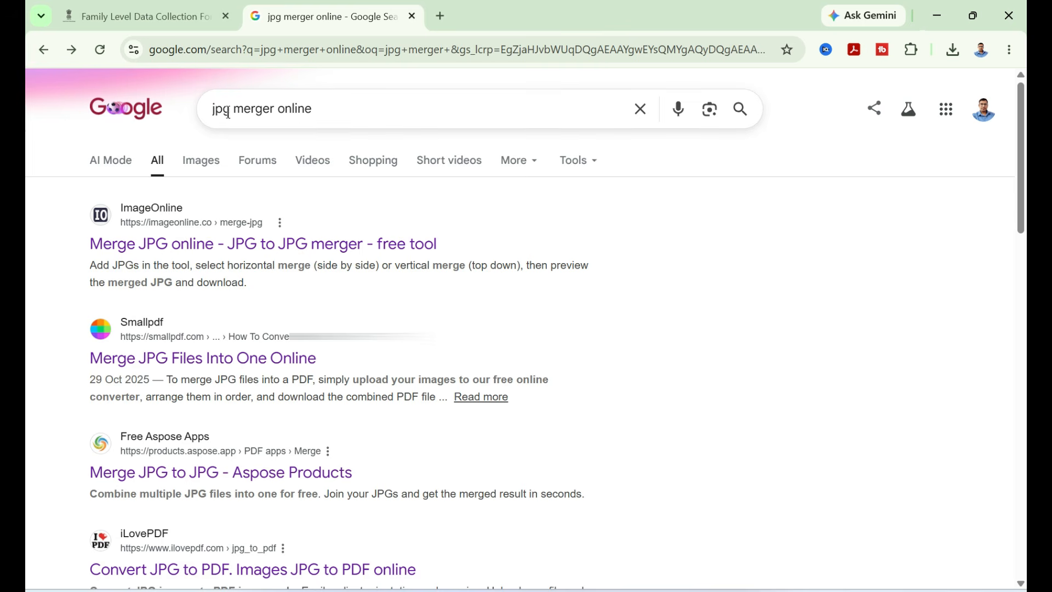
- Open iLovePDF's JPG to PDF converter from the search results for jpg merger online
{"action": "scroll", "coordinate": [340, 117], "scroll_direction": "down", "scroll_amount": 3}
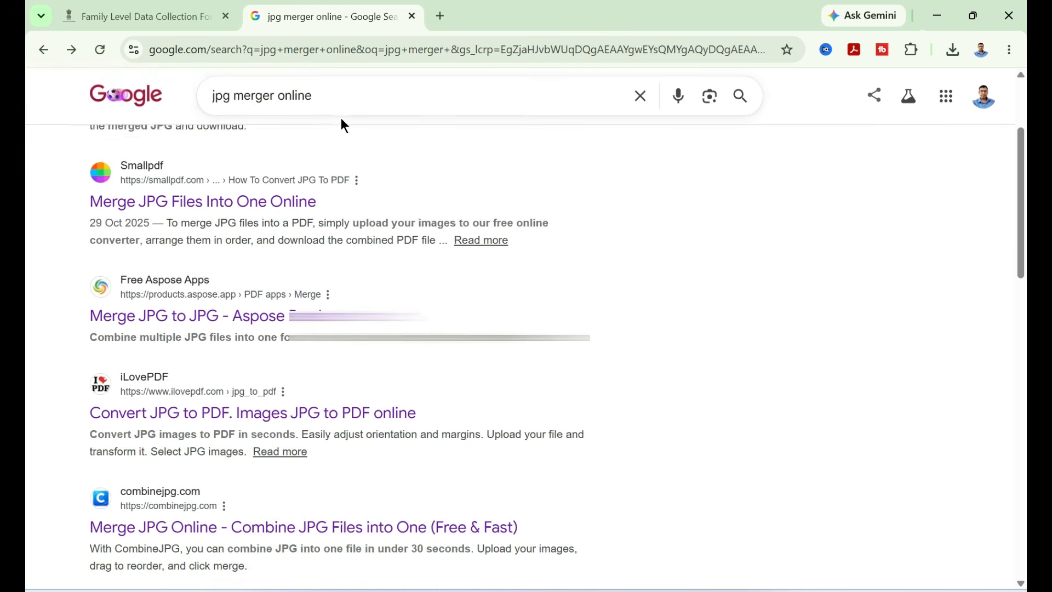
{"action": "left_click", "coordinate": [197, 418]}
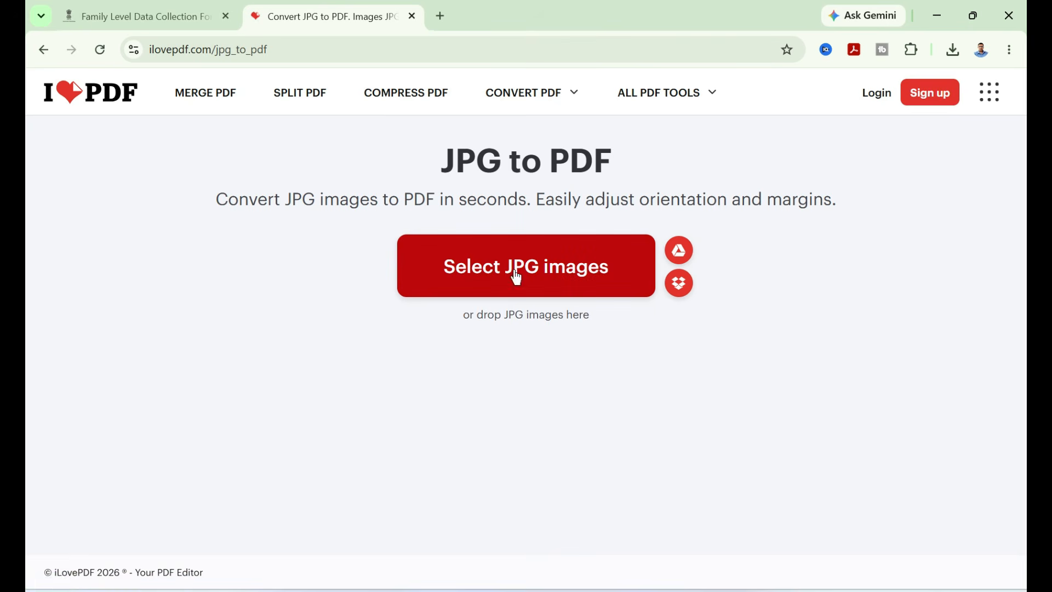
- Upload a WhatsApp image from Downloads to the JPG to PDF converter
{"action": "left_click", "coordinate": [543, 268]}
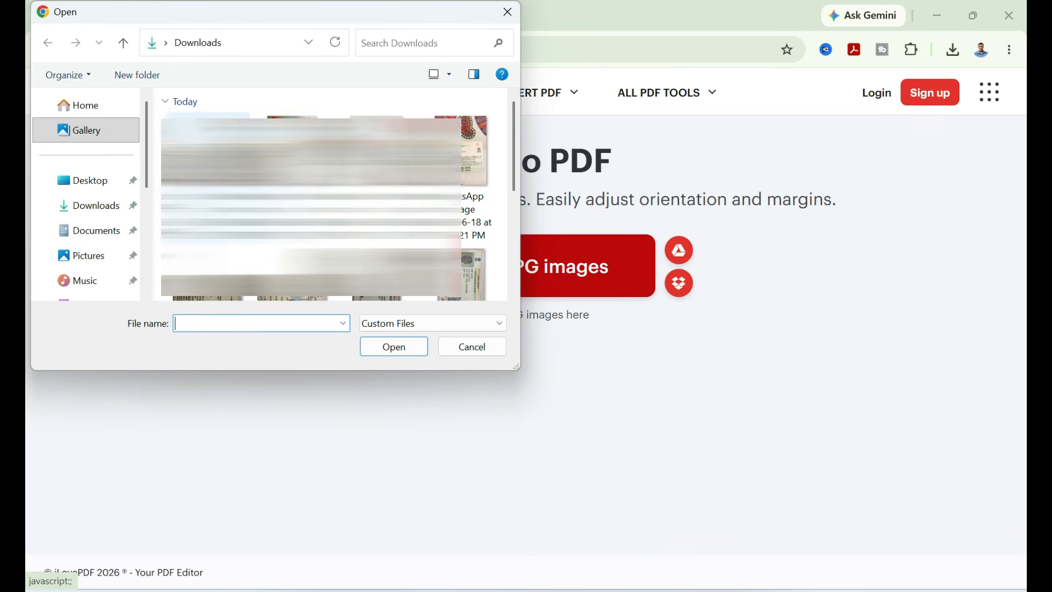
{"action": "left_click", "coordinate": [292, 179]}
{"action": "left_click", "coordinate": [411, 349]}
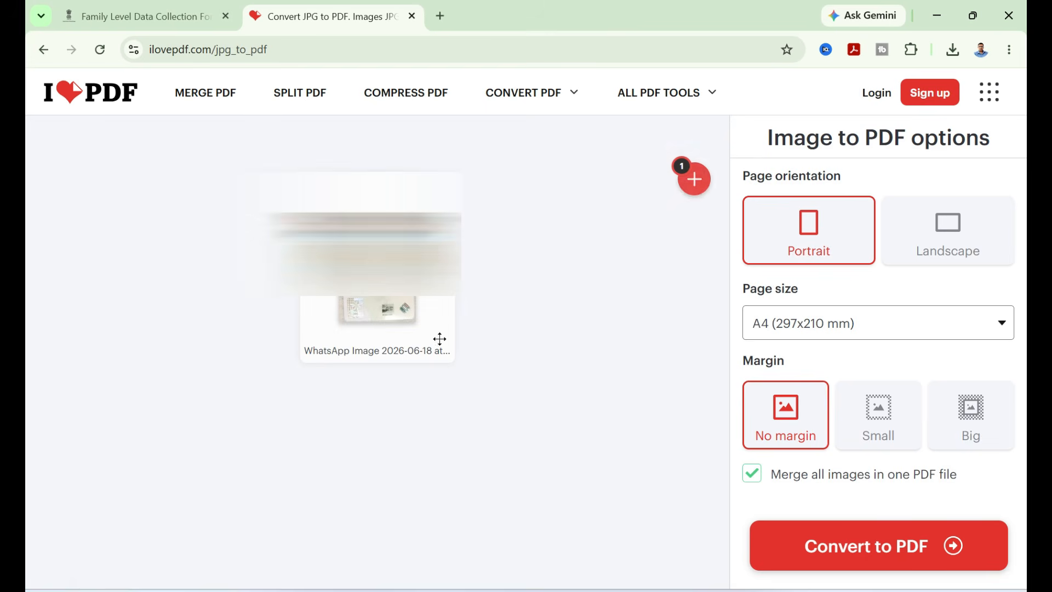
- Add a second WhatsApp image from Downloads and rotate the first image twice
{"action": "left_click", "coordinate": [697, 185]}
{"action": "left_click", "coordinate": [236, 228]}
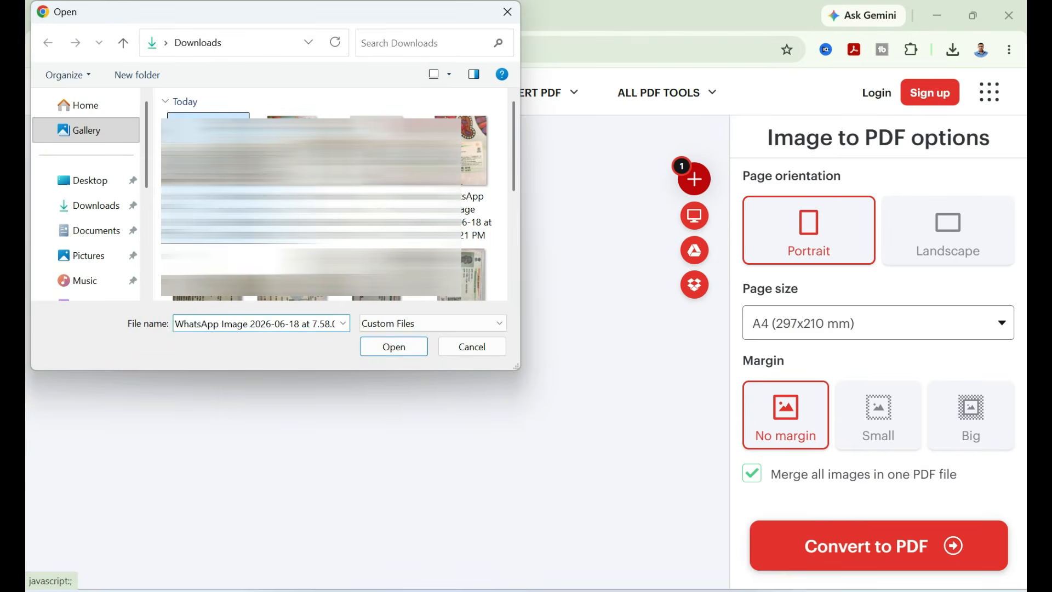
{"action": "left_click", "coordinate": [395, 345]}
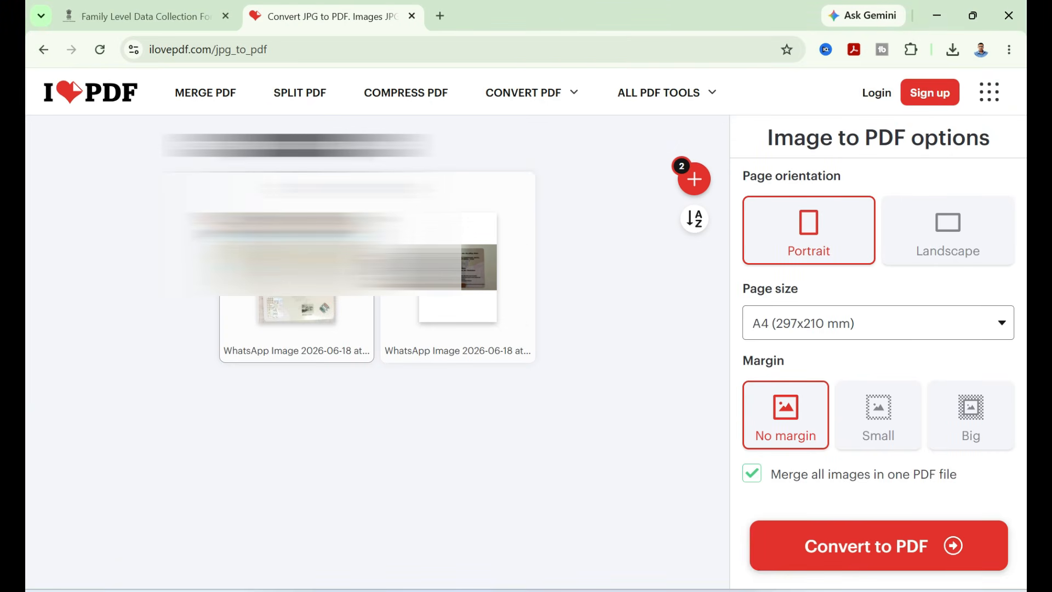
{"action": "left_click", "coordinate": [337, 189]}
{"action": "left_click", "coordinate": [336, 188]}
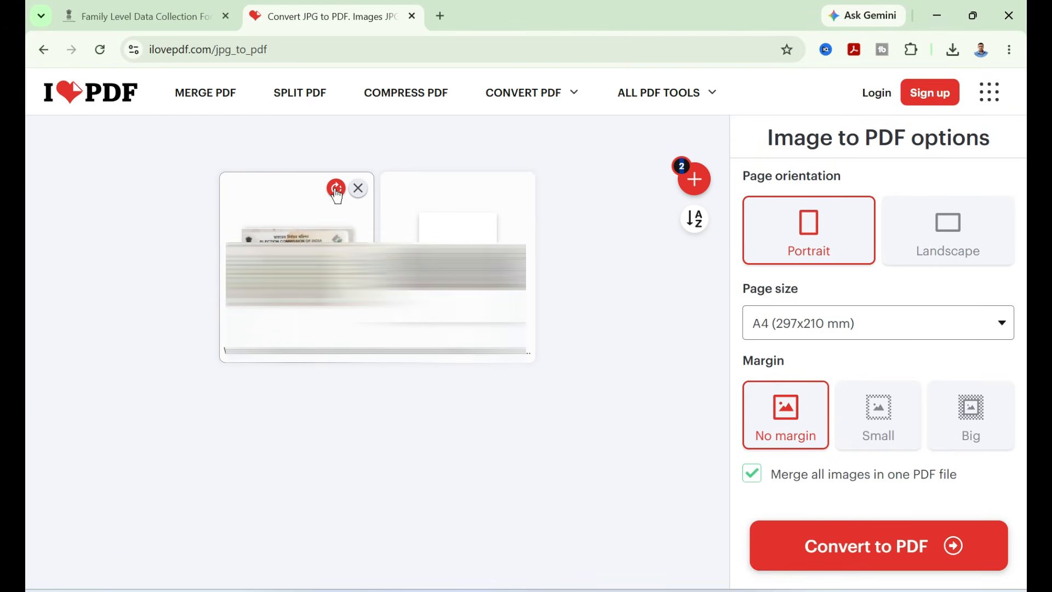
- Rotate the second uploaded image in the JPG to PDF converter
{"action": "left_click", "coordinate": [496, 188]}
{"action": "left_click", "coordinate": [495, 192]}
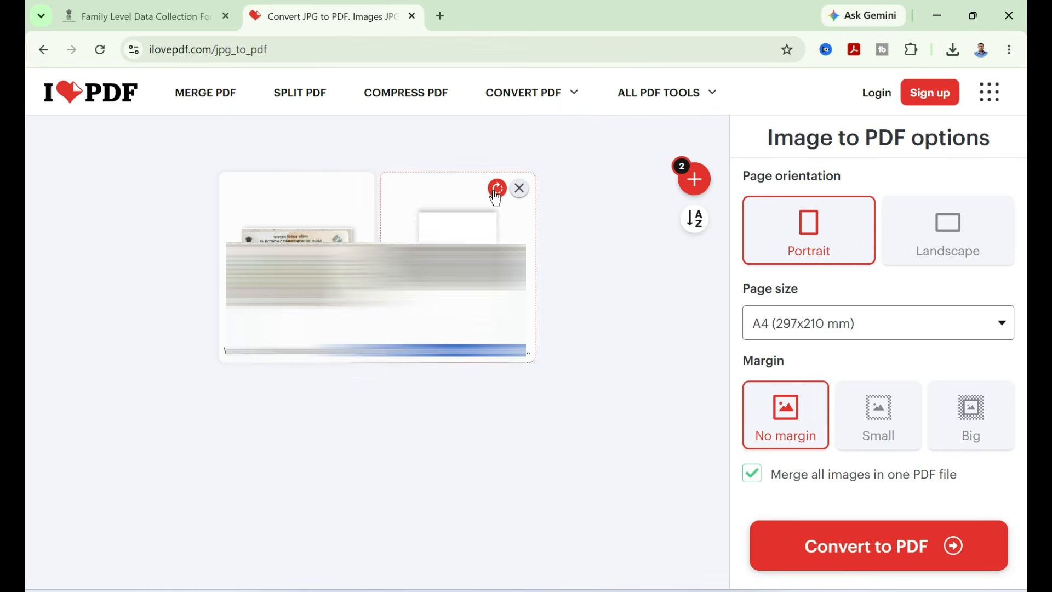
{"action": "left_click", "coordinate": [495, 191]}
{"action": "left_click", "coordinate": [495, 192]}
- Set the page size to Fit (Same page size as image) and close the converter tab
{"action": "left_click", "coordinate": [873, 316]}
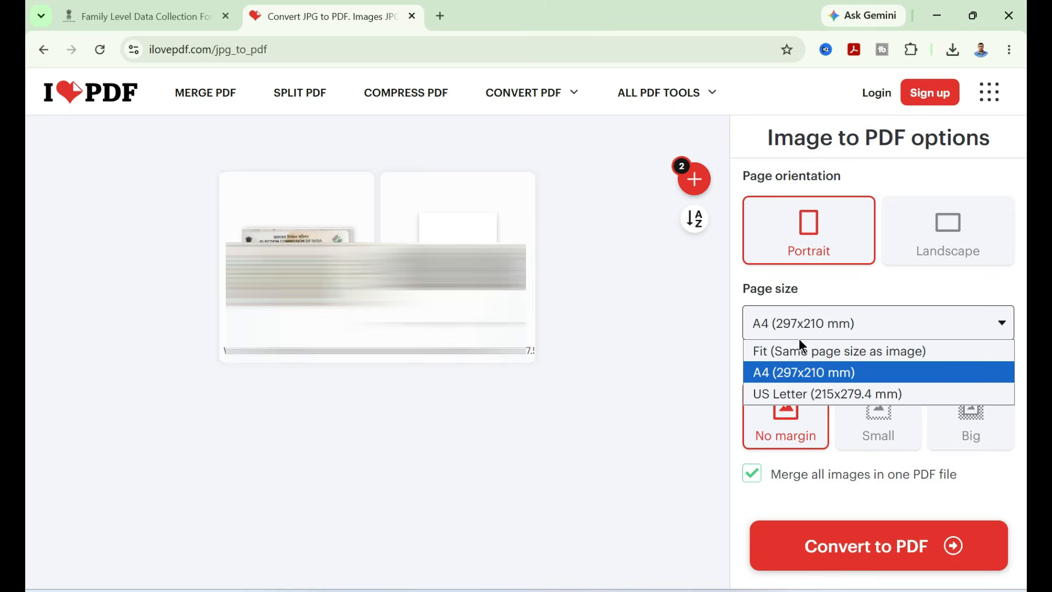
{"action": "left_click", "coordinate": [805, 350]}
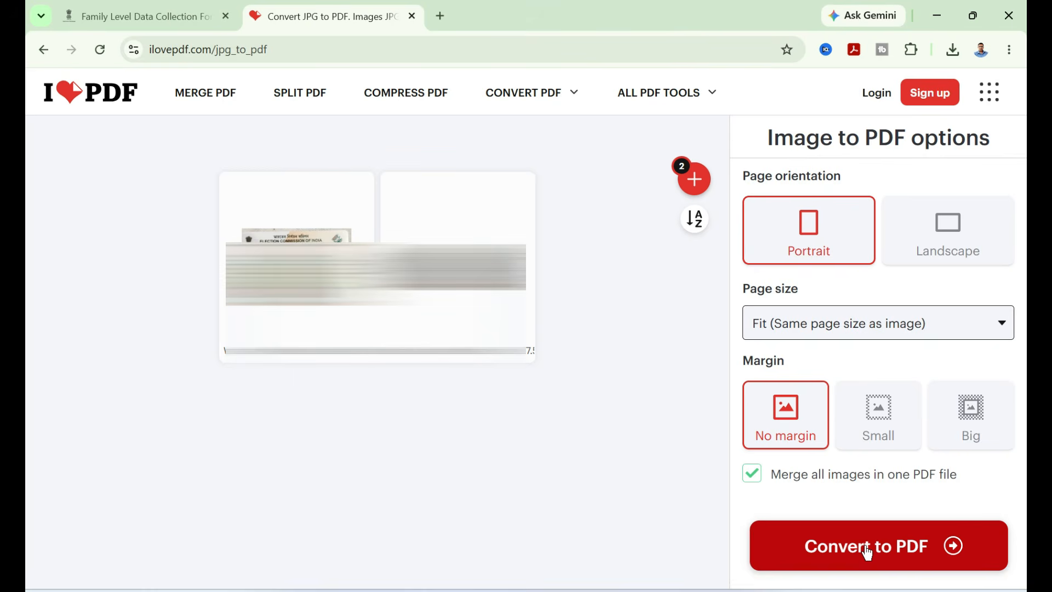
{"action": "key", "text": "ctrl+w"}
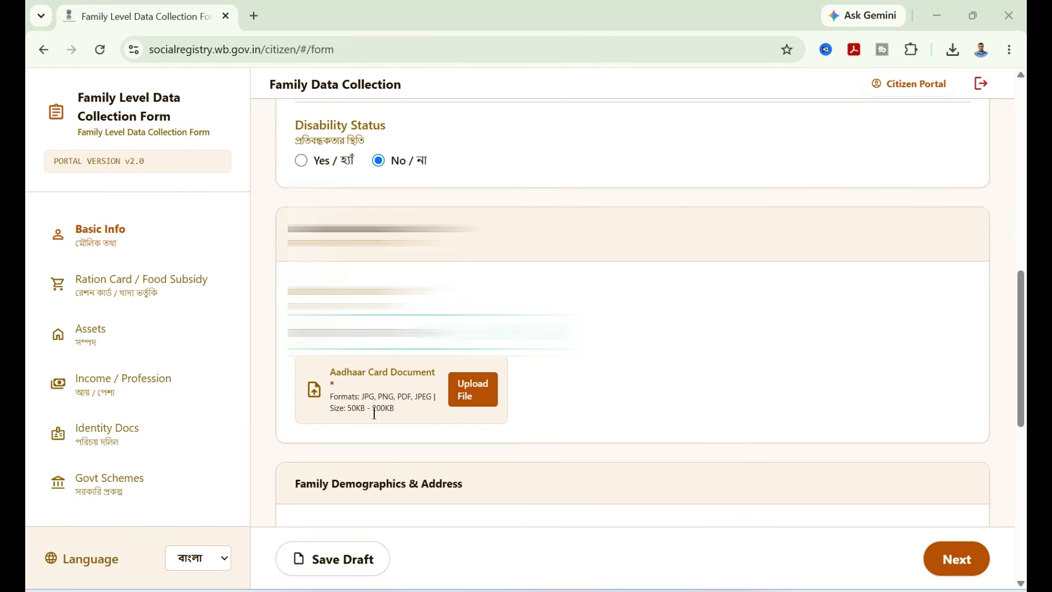
- Upload the merged PDF from Downloads as the Aadhaar Card Document
{"action": "left_click", "coordinate": [476, 397]}
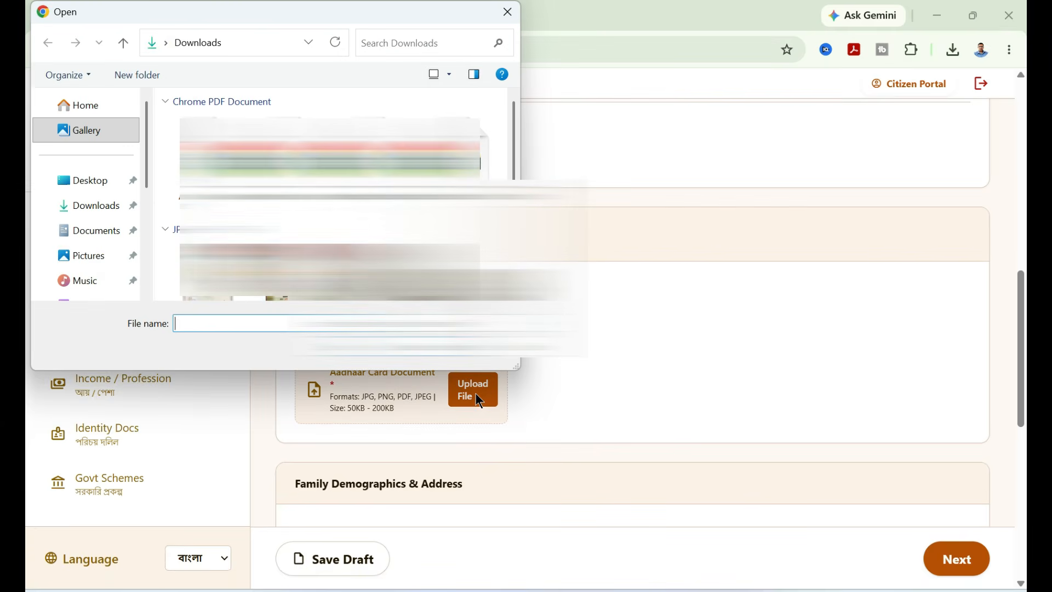
{"action": "left_click", "coordinate": [214, 164]}
{"action": "left_click", "coordinate": [387, 354]}
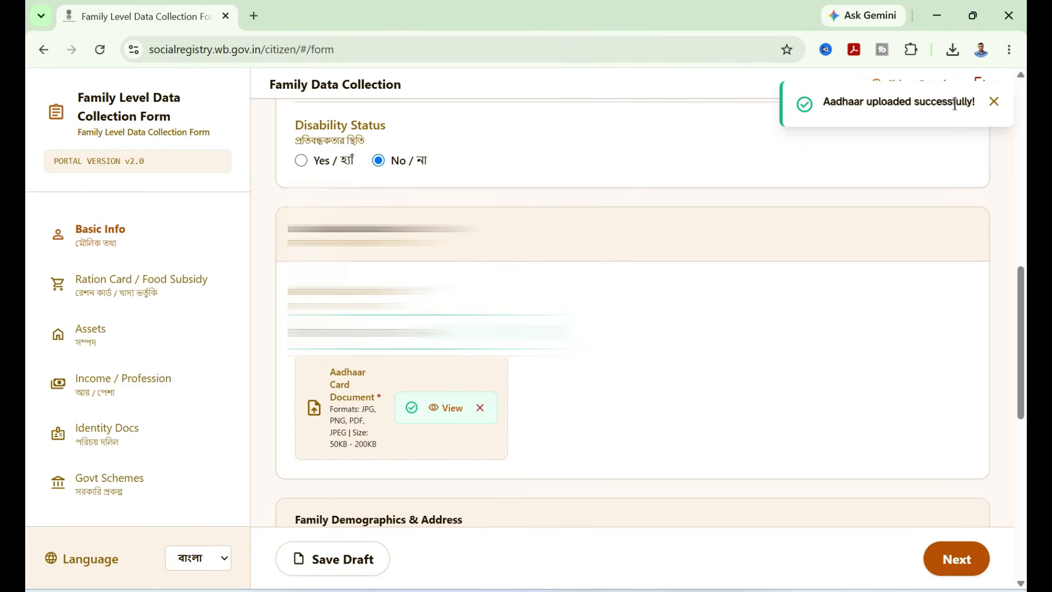
- Open the uploaded Aadhaar document to check it, then close its preview tab
{"action": "left_click", "coordinate": [445, 409]}
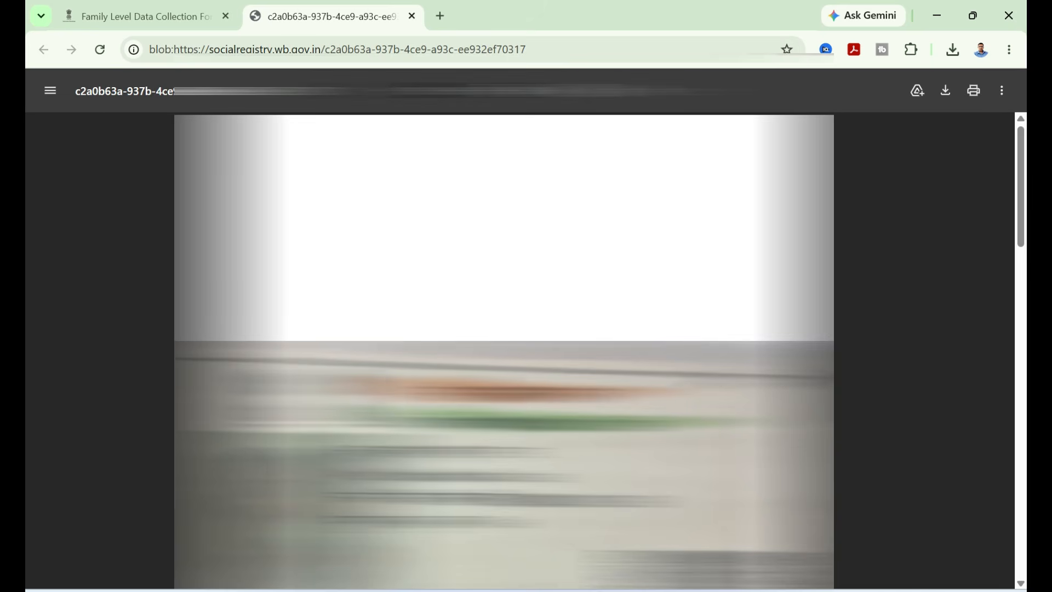
{"action": "scroll", "coordinate": [344, 298], "scroll_direction": "down", "scroll_amount": 5}
{"action": "key", "text": "ctrl+w"}
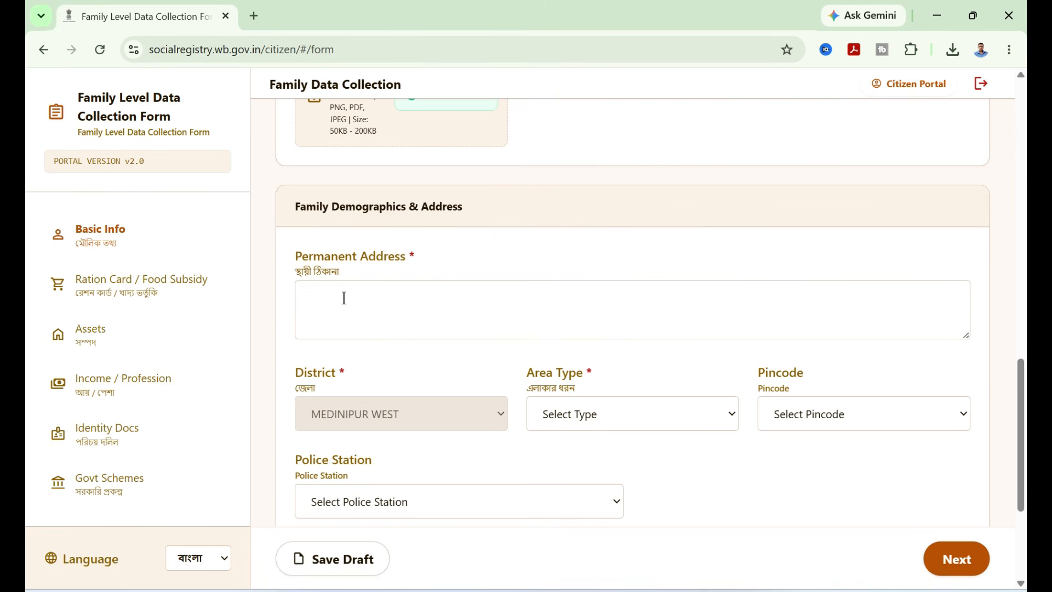
- Scroll to the Voter Card Details section and upload the EPIC (Voter ID) document
{"action": "scroll", "coordinate": [344, 298], "scroll_direction": "down", "scroll_amount": 3}
{"action": "scroll", "coordinate": [396, 339], "scroll_direction": "down", "scroll_amount": 1}
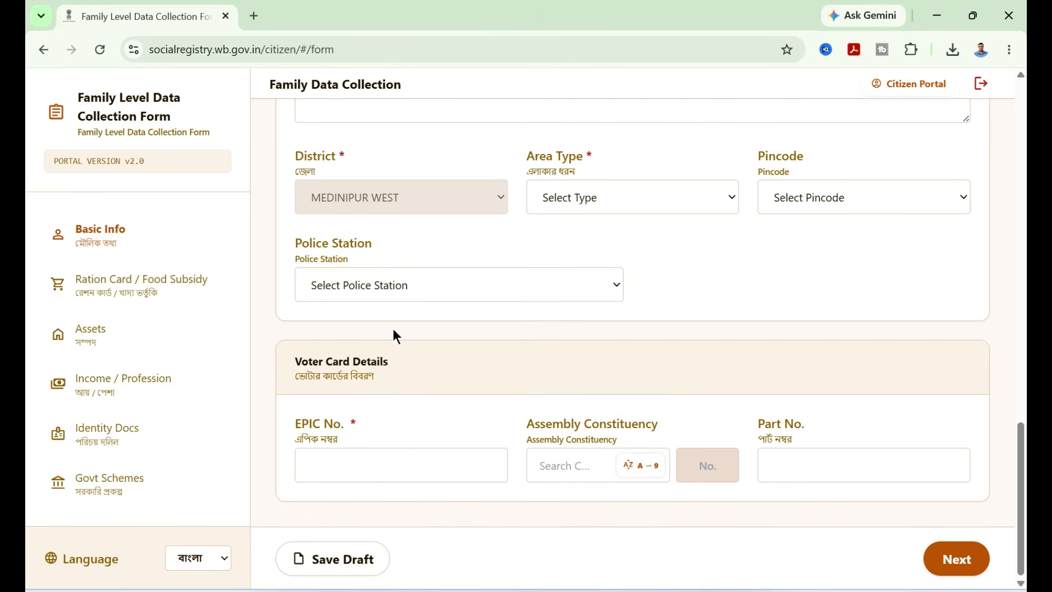
{"action": "left_click_drag", "start_coordinate": [301, 361], "coordinate": [412, 366]}
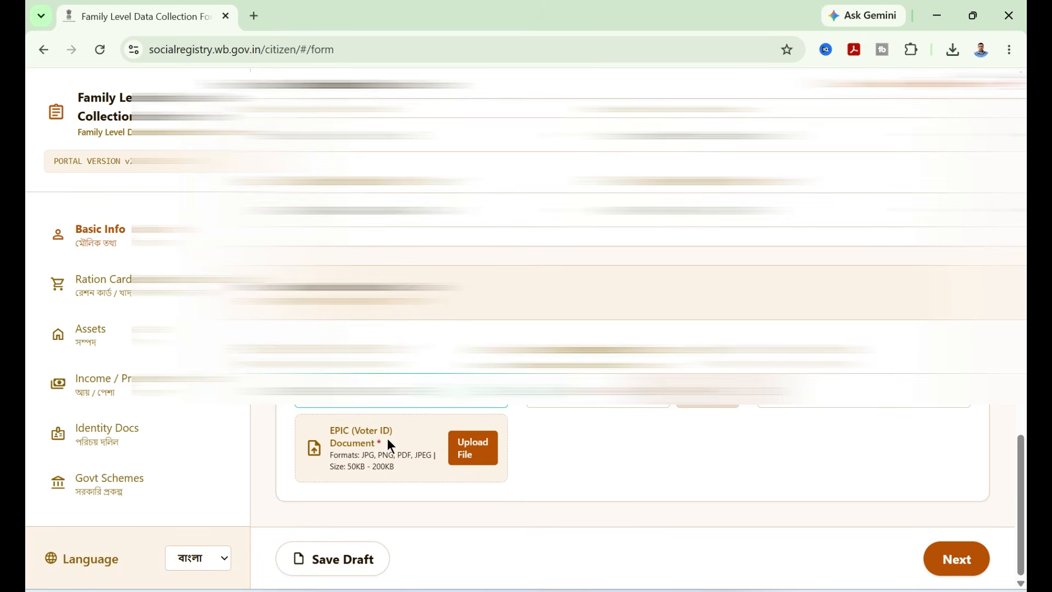
{"action": "left_click", "coordinate": [475, 455]}
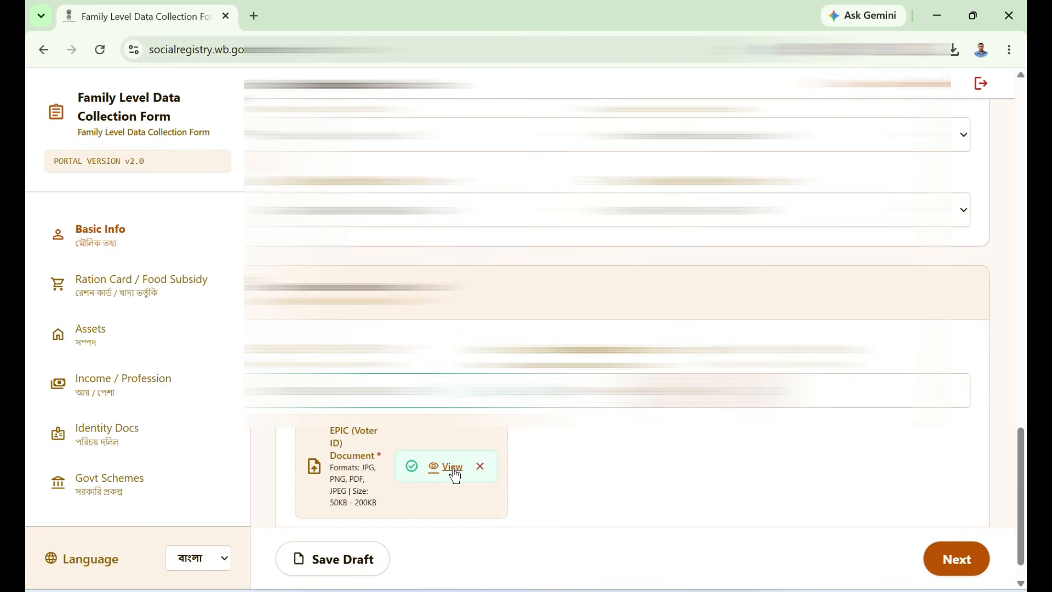
- Open the uploaded EPIC document to check it, then close its preview tab
{"action": "left_click", "coordinate": [453, 467]}
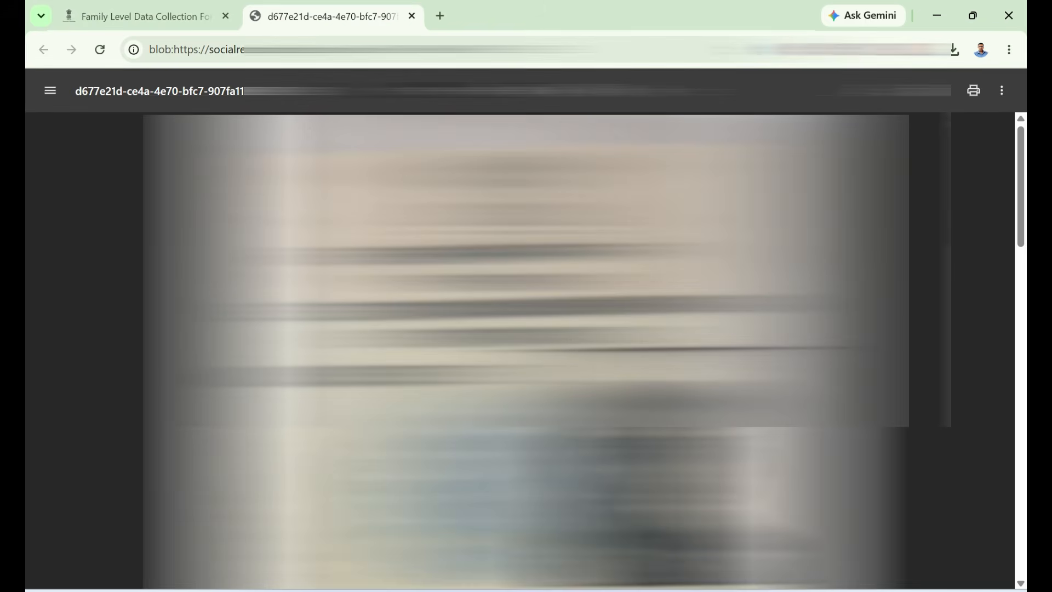
{"action": "scroll", "coordinate": [526, 350], "scroll_direction": "down", "scroll_amount": 10}
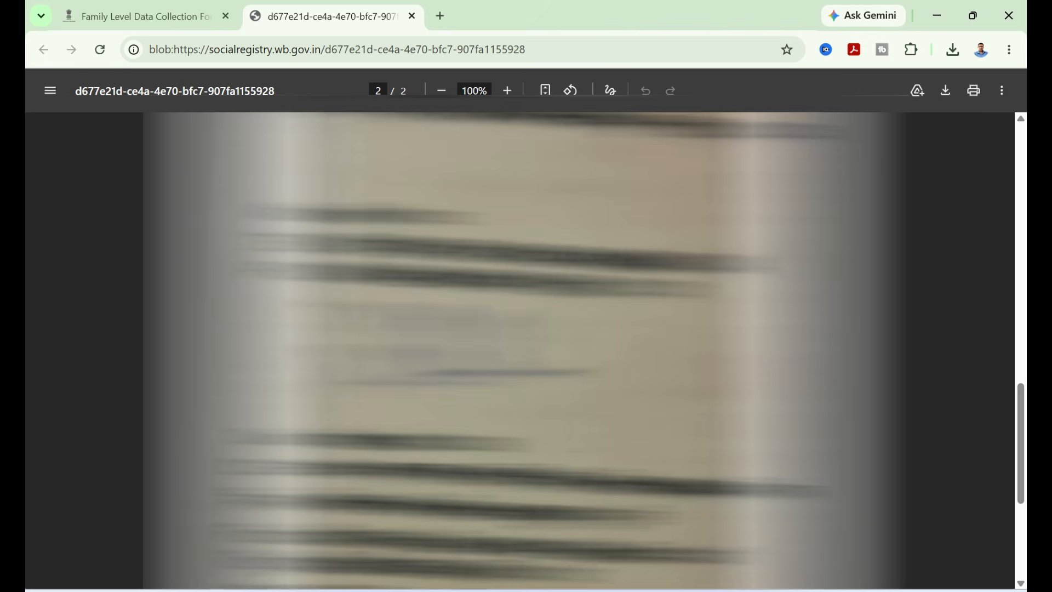
{"action": "left_click", "coordinate": [412, 16]}
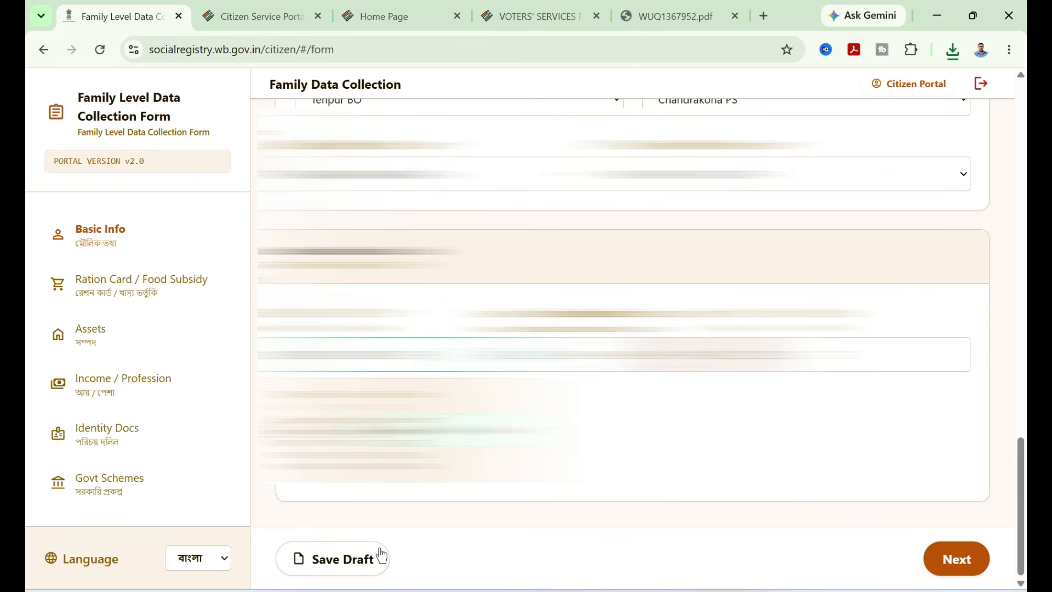
- Save the draft and proceed to the Ration Card / Food Subsidy section
{"action": "left_click", "coordinate": [343, 563]}
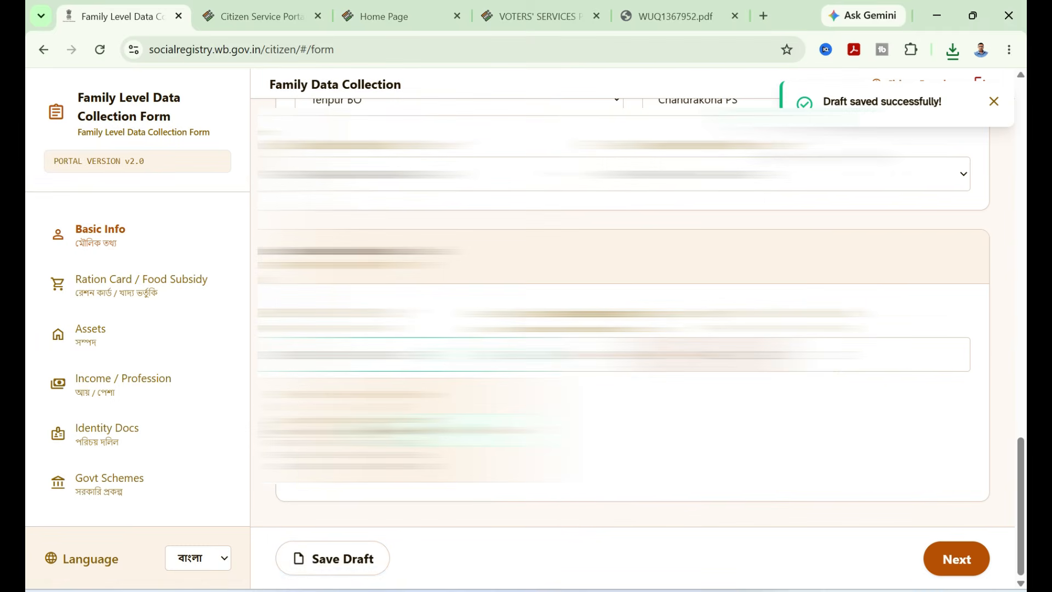
{"action": "left_click", "coordinate": [960, 573]}
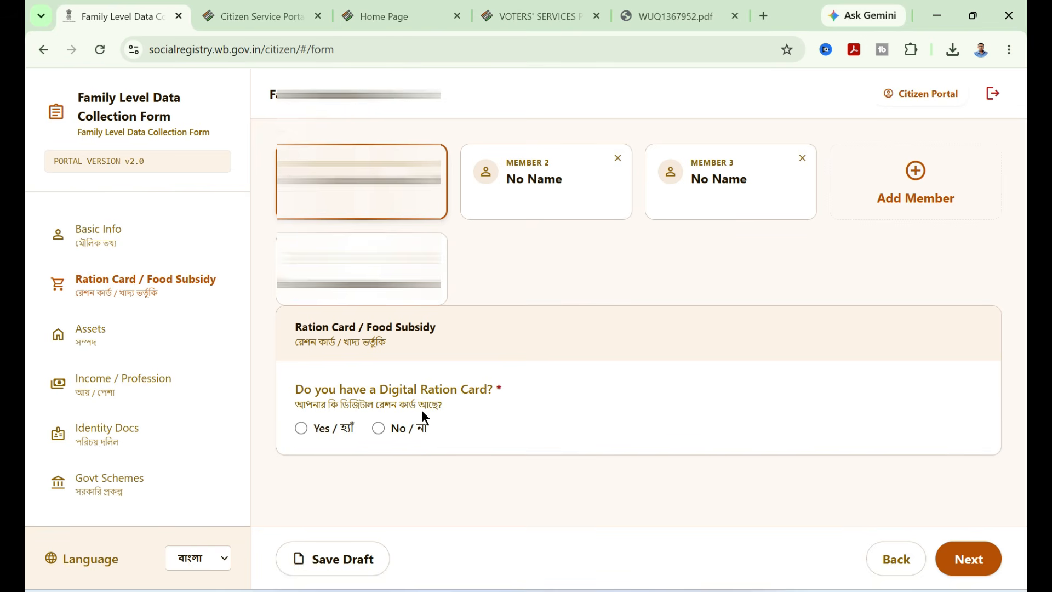
- Answer Yes to having a Digital Ration Card, choose type PHH, fill in the ration card number, and continue
{"action": "left_click", "coordinate": [301, 428]}
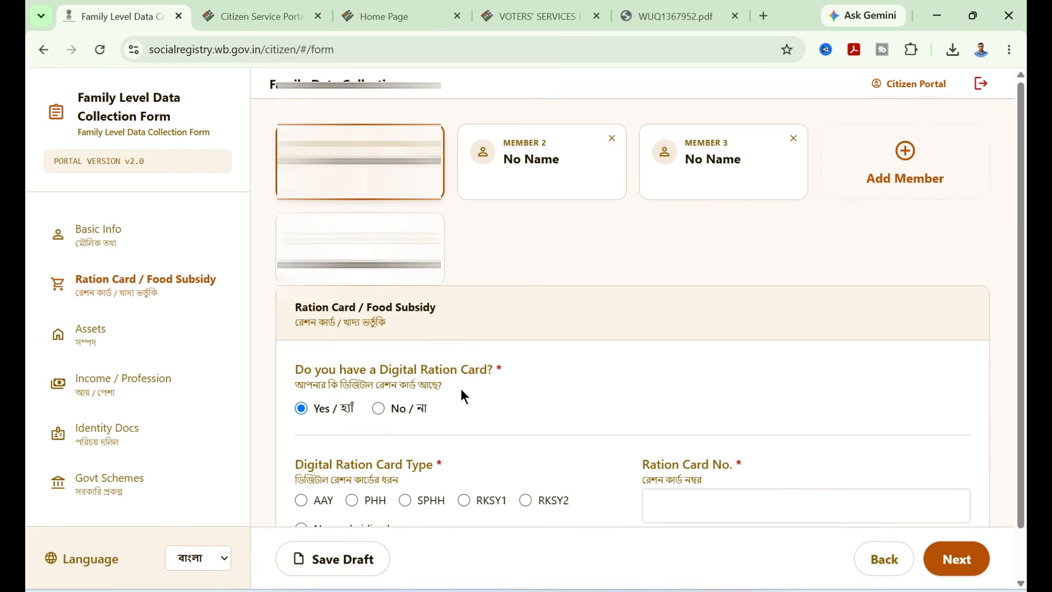
{"action": "scroll", "coordinate": [461, 389], "scroll_direction": "down", "scroll_amount": 1}
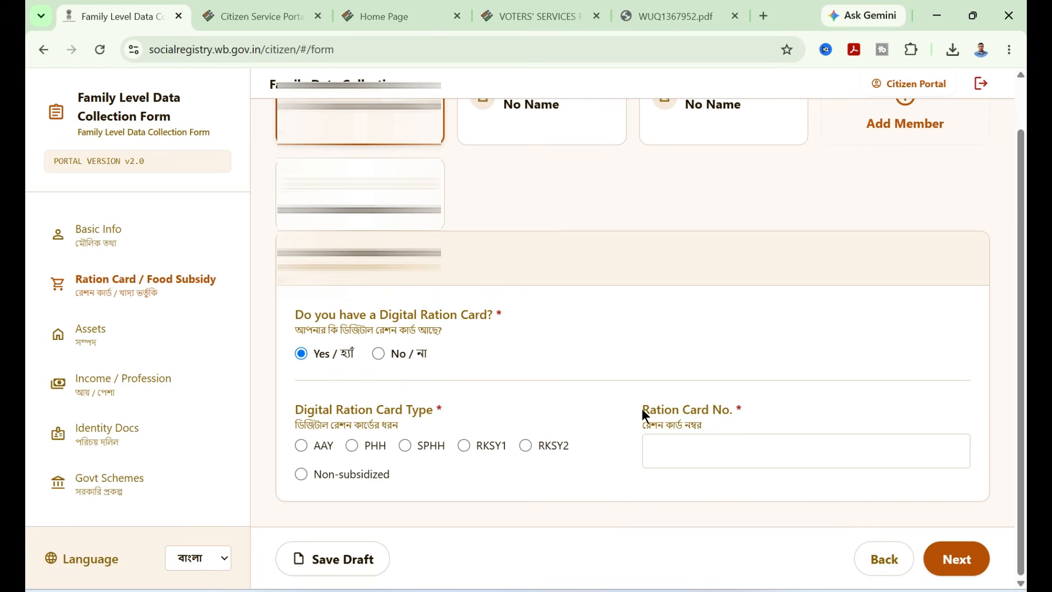
{"action": "left_click_drag", "start_coordinate": [646, 415], "coordinate": [744, 403]}
{"action": "left_click", "coordinate": [682, 458]}
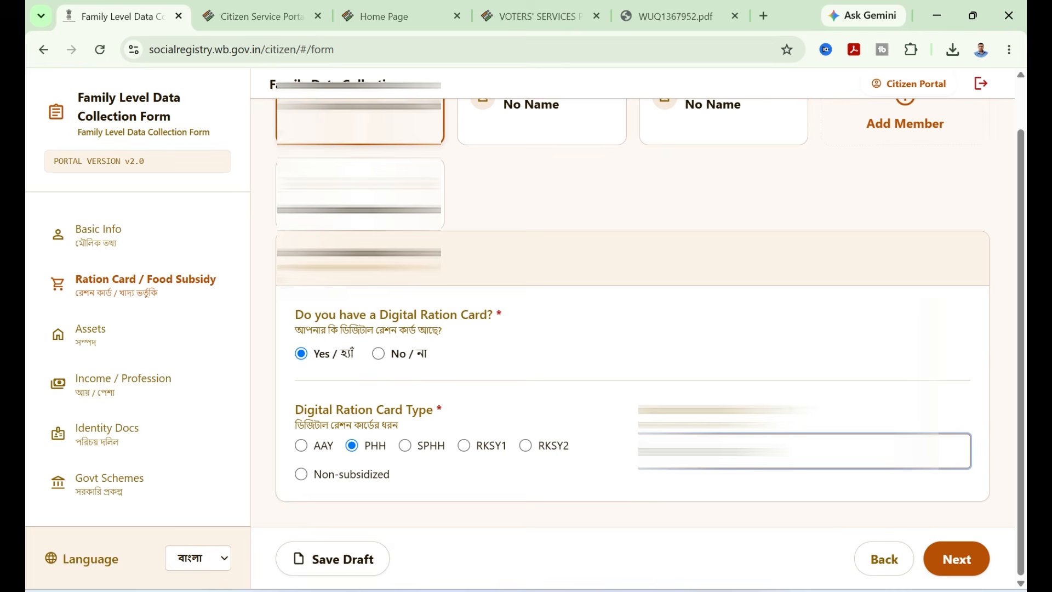
{"action": "left_click", "coordinate": [633, 483]}
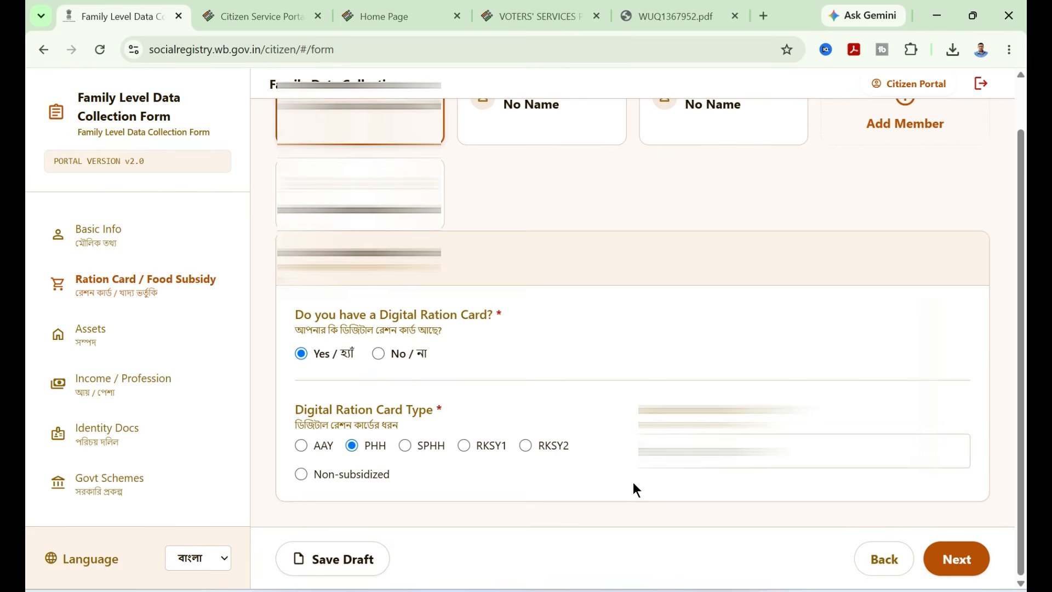
{"action": "double_click", "coordinate": [712, 452]}
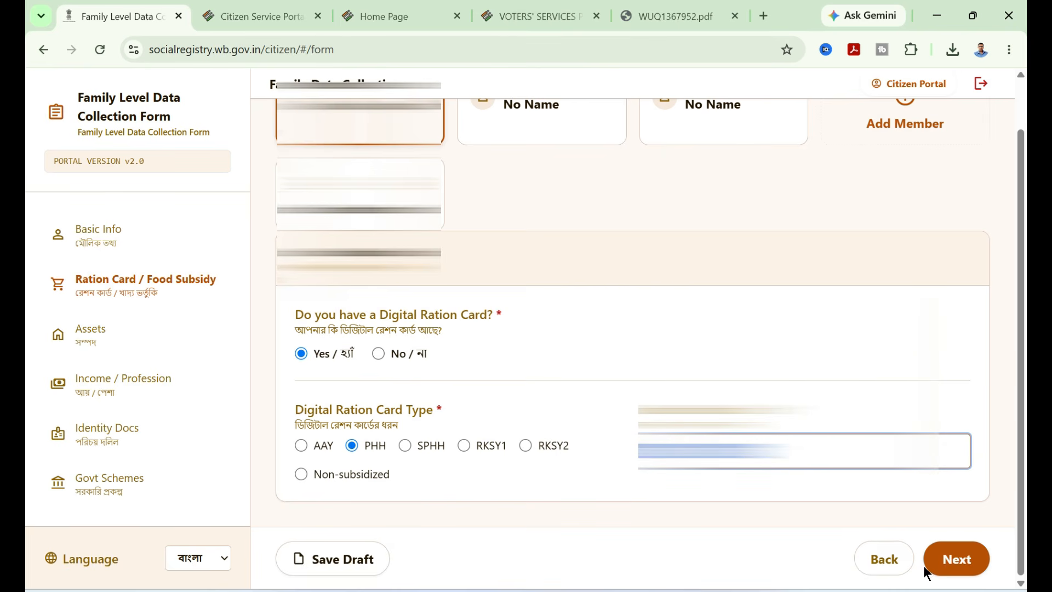
{"action": "left_click", "coordinate": [965, 565]}
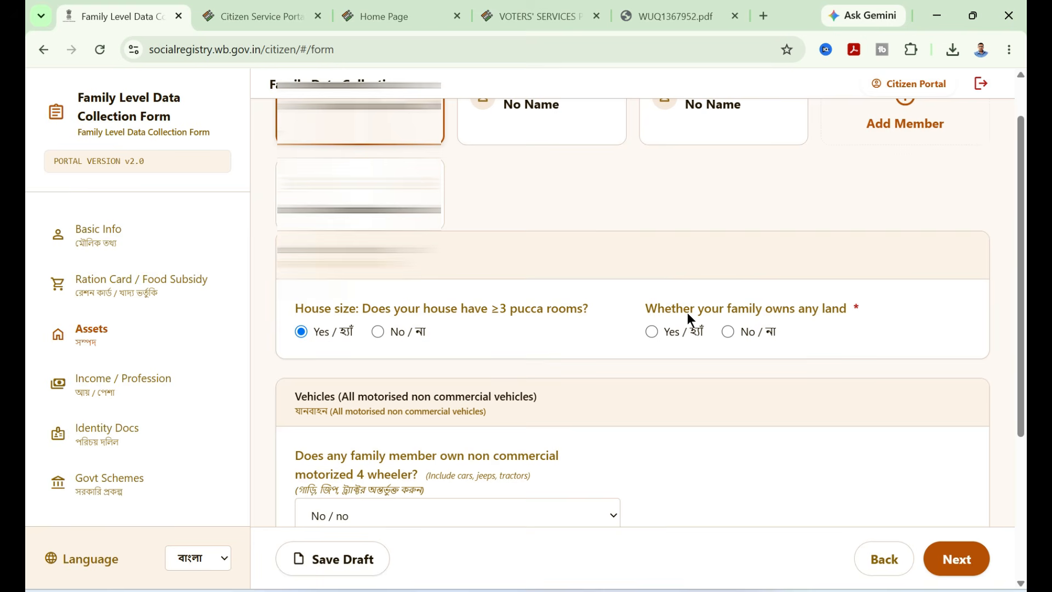
- Answer Yes to family owning land and enter a total landholding of 17 decimals
{"action": "left_click", "coordinate": [652, 332]}
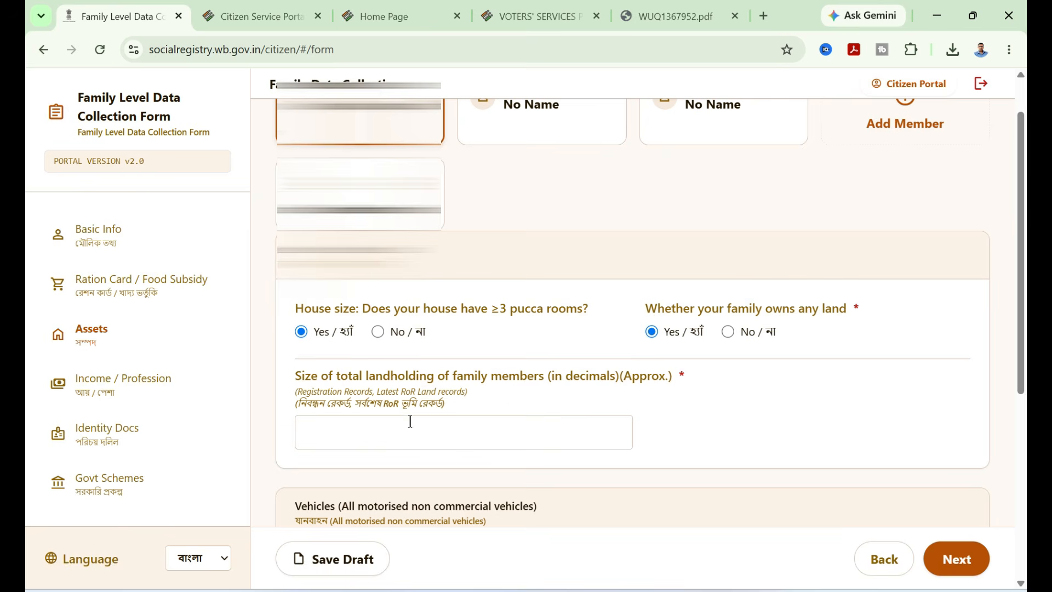
{"action": "left_click", "coordinate": [449, 428]}
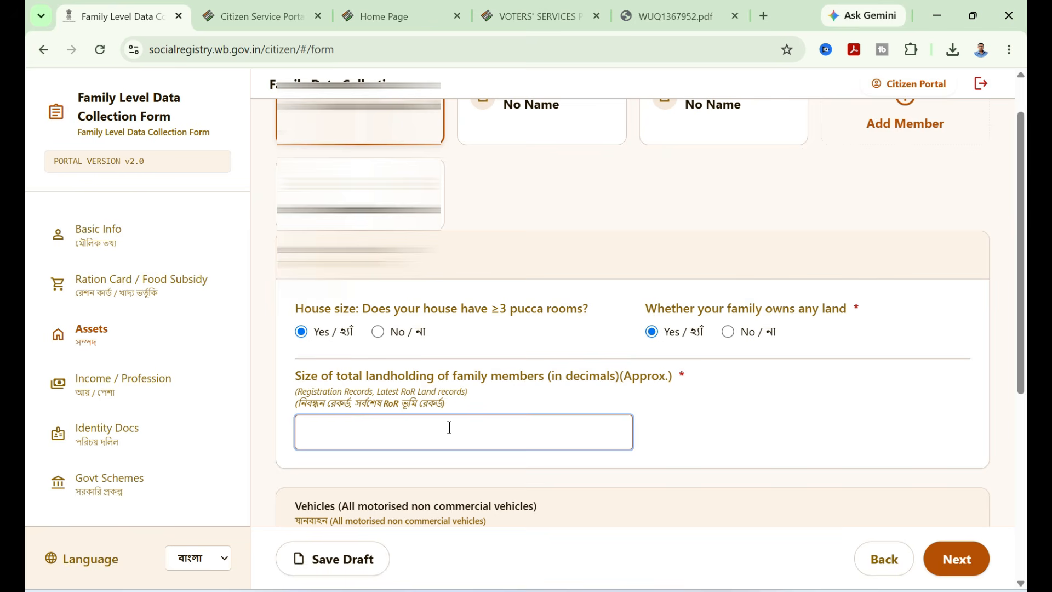
{"action": "type", "text": "17"}
- Switch the non commercial 4 wheeler ownership answer to Yes and then back to No
{"action": "scroll", "coordinate": [280, 289], "scroll_direction": "down", "scroll_amount": 4}
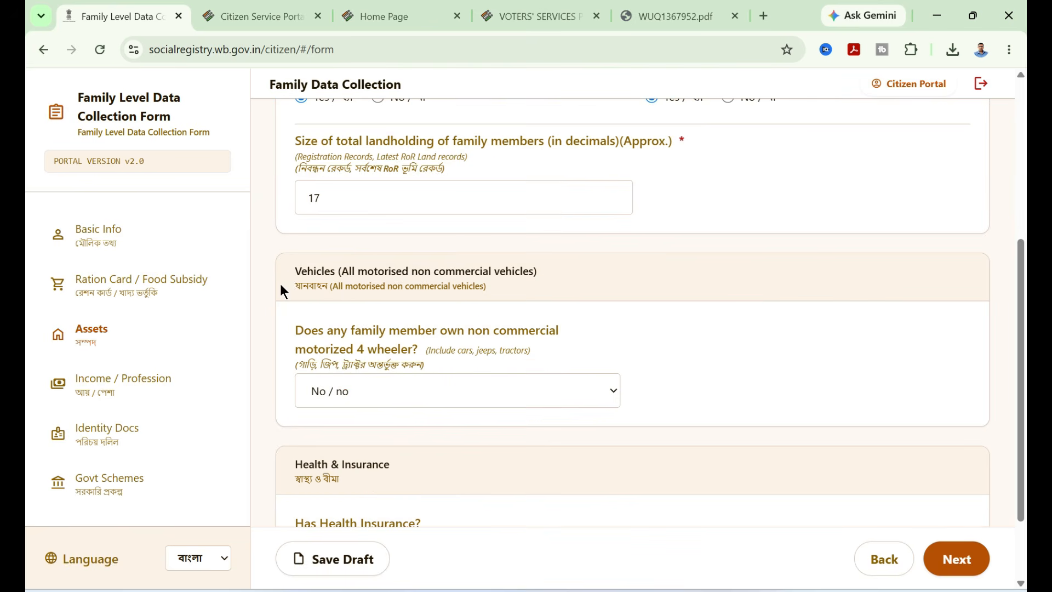
{"action": "left_click_drag", "start_coordinate": [295, 271], "coordinate": [548, 291]}
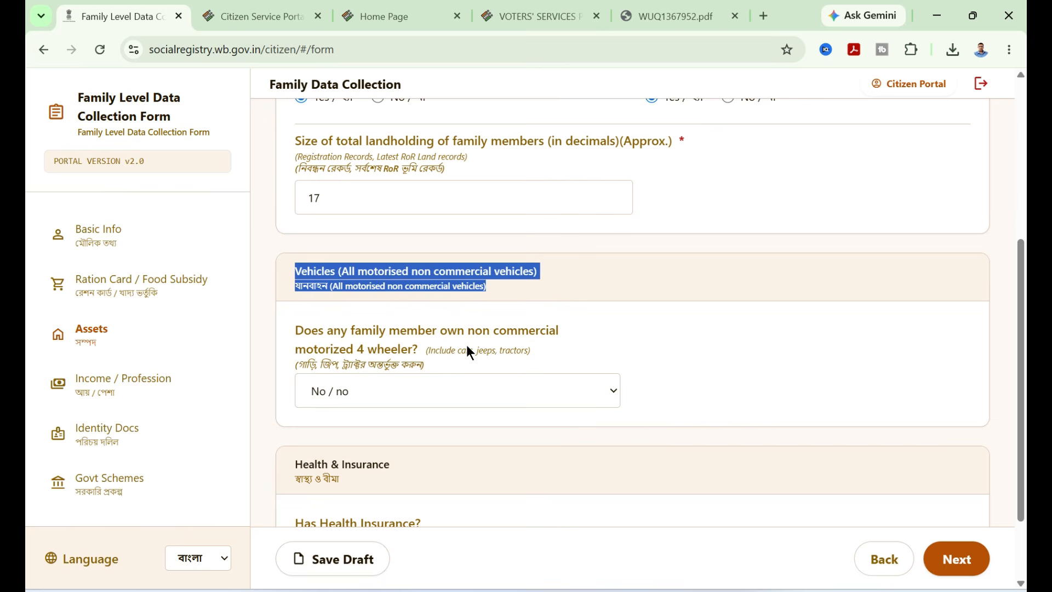
{"action": "left_click", "coordinate": [480, 393]}
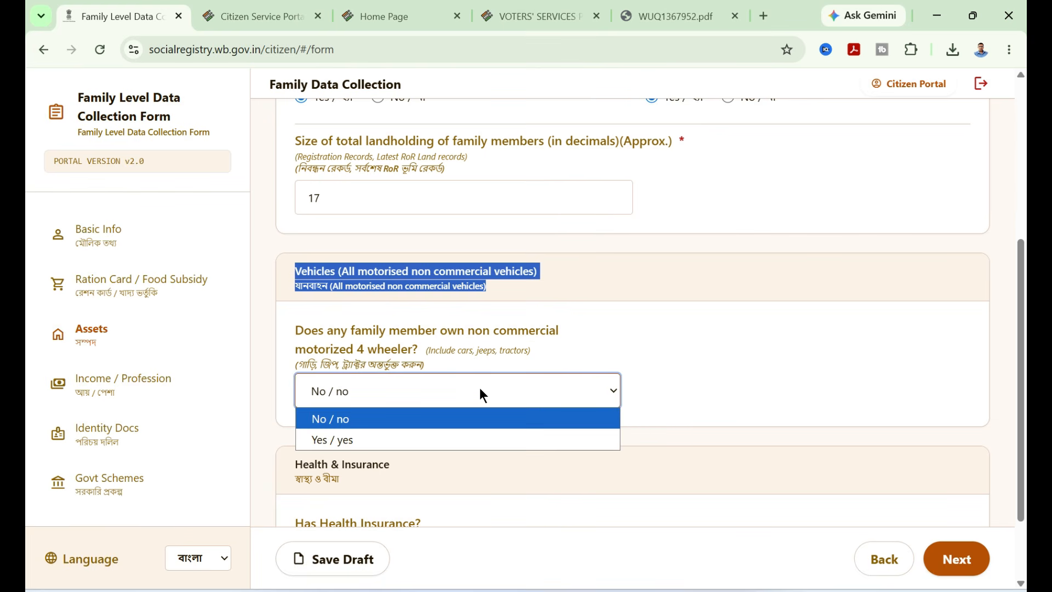
{"action": "left_click", "coordinate": [387, 440]}
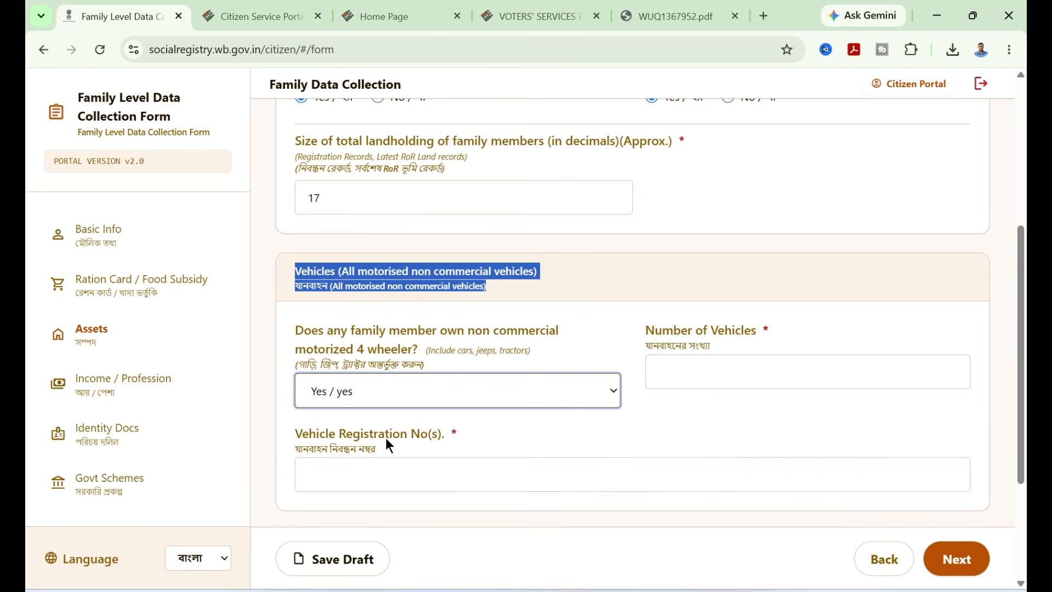
{"action": "left_click", "coordinate": [708, 366]}
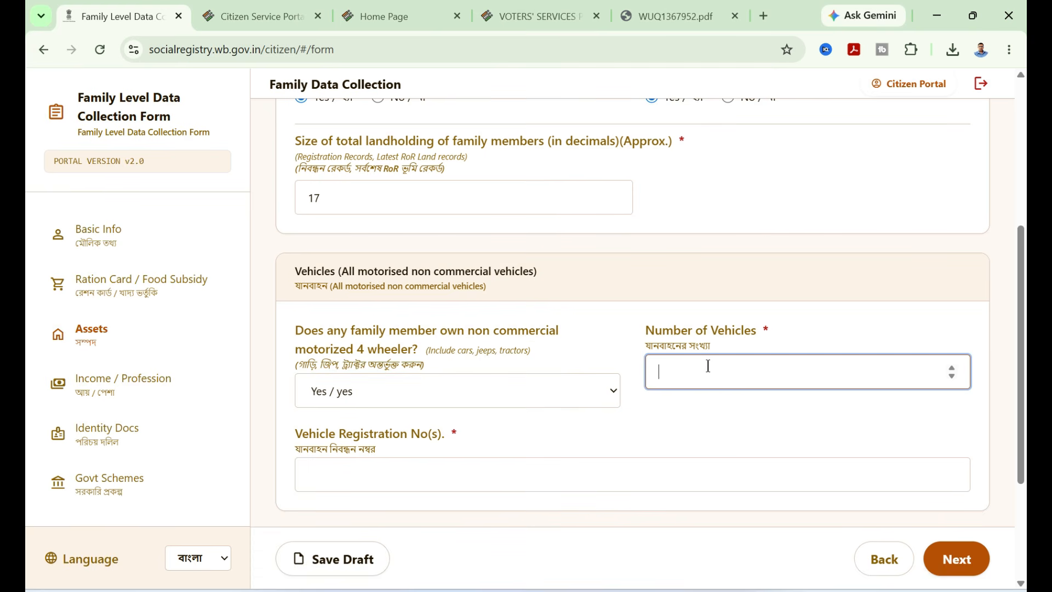
{"action": "left_click", "coordinate": [414, 475]}
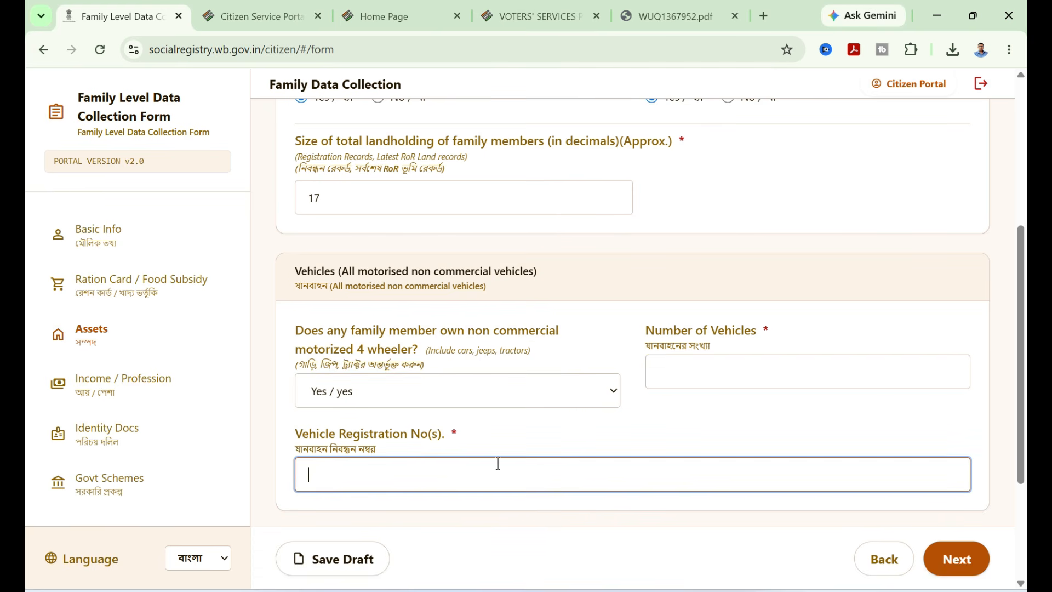
{"action": "left_click", "coordinate": [465, 390]}
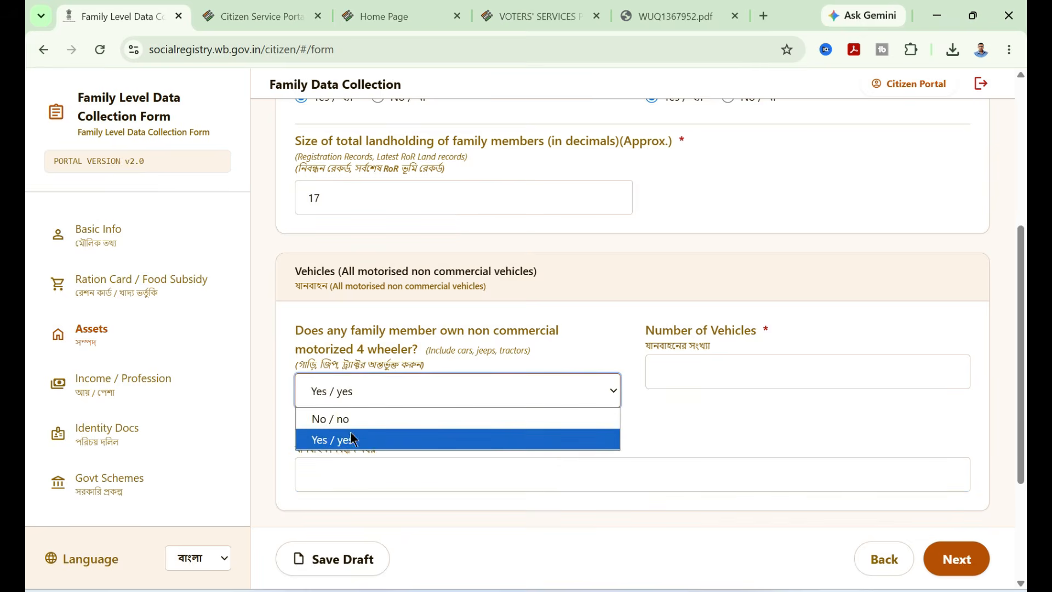
{"action": "left_click", "coordinate": [346, 418]}
- Try answering Yes to health insurance with Government type and Swasthya Sathi scheme, then set health insurance back to No
{"action": "scroll", "coordinate": [503, 327], "scroll_direction": "down", "scroll_amount": 2}
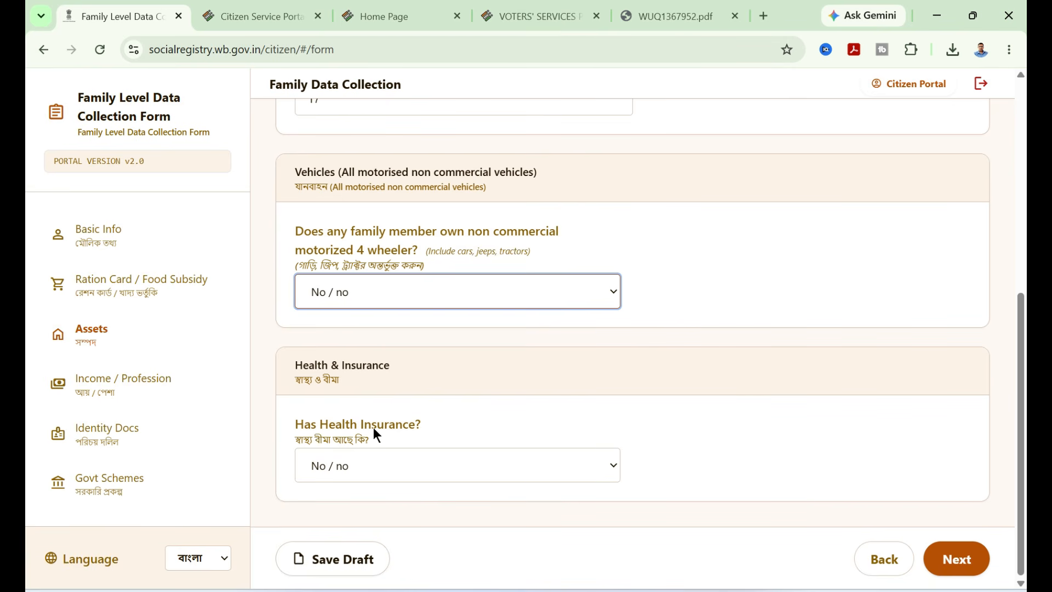
{"action": "left_click", "coordinate": [375, 466]}
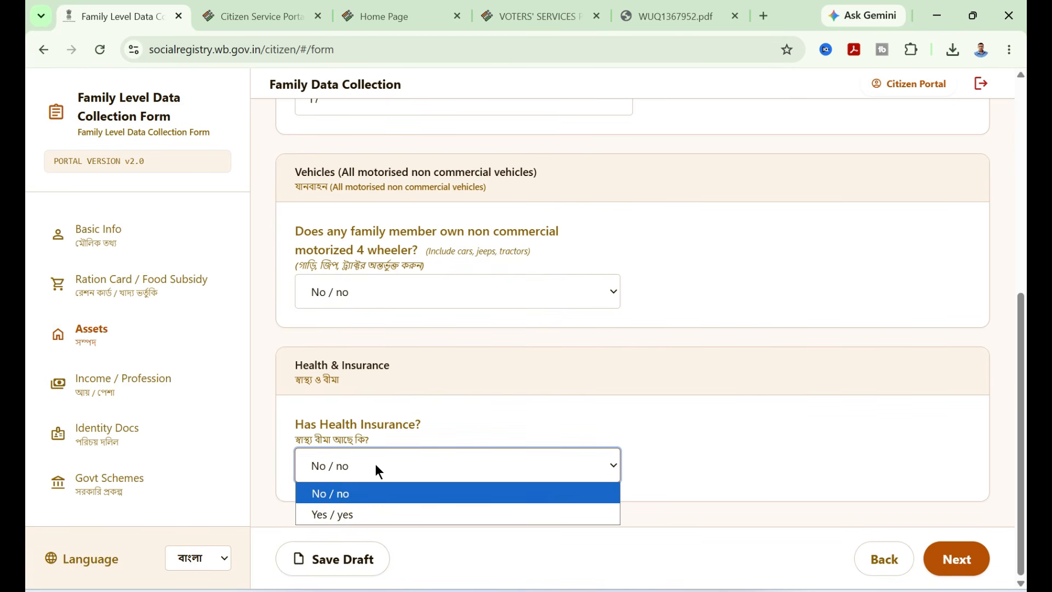
{"action": "left_click", "coordinate": [358, 513]}
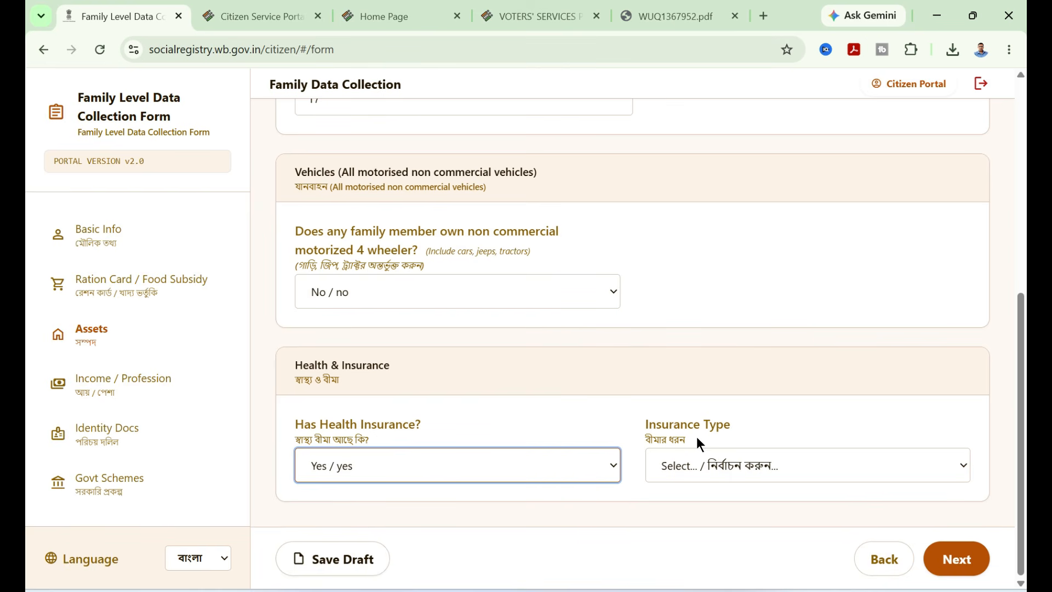
{"action": "left_click", "coordinate": [789, 474]}
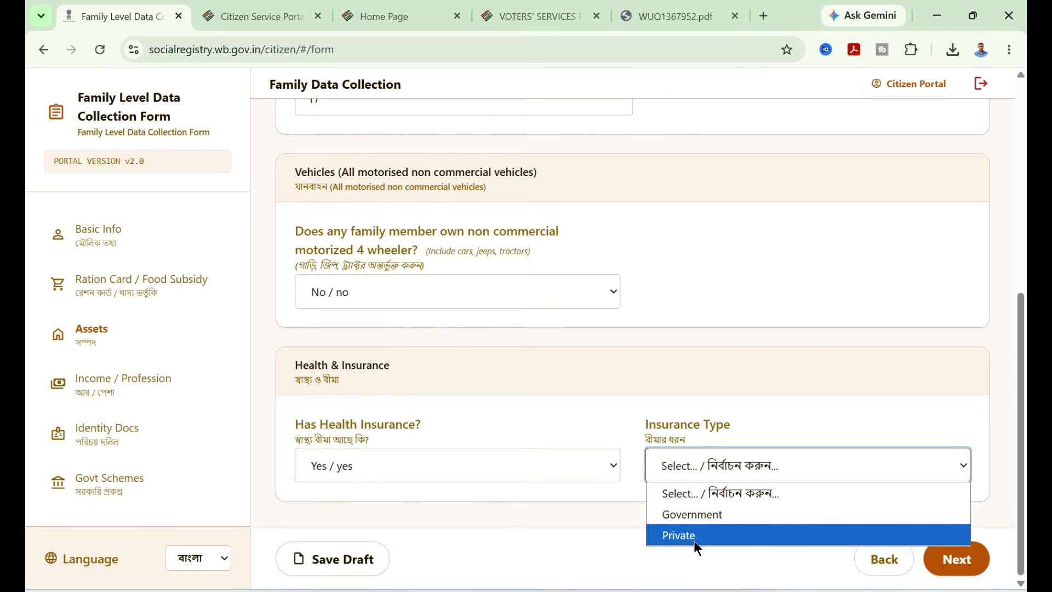
{"action": "left_click", "coordinate": [712, 515]}
{"action": "scroll", "coordinate": [613, 465], "scroll_direction": "down", "scroll_amount": 2}
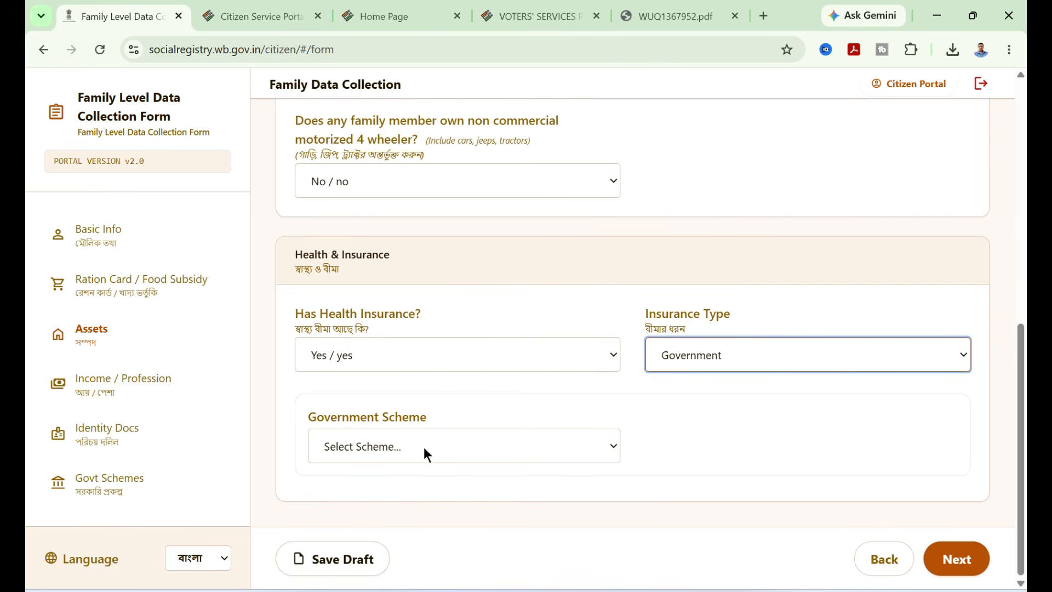
{"action": "left_click", "coordinate": [557, 446]}
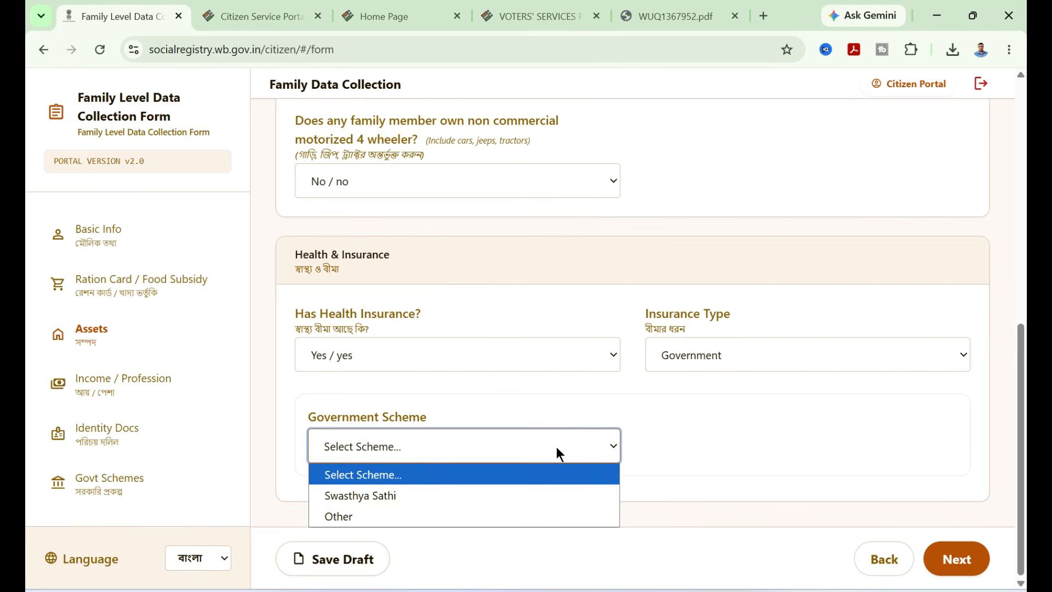
{"action": "left_click", "coordinate": [387, 495]}
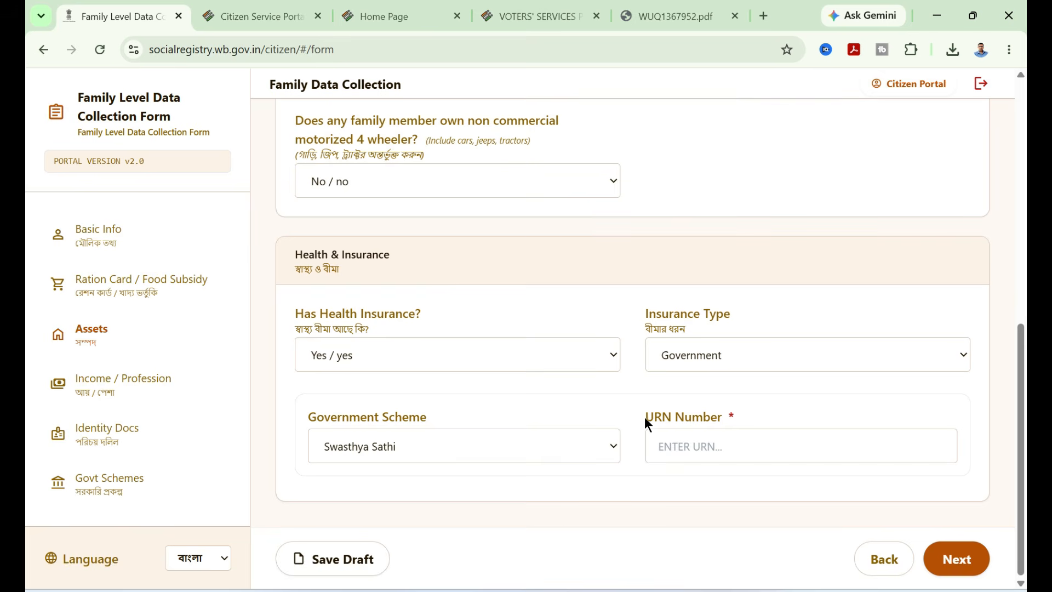
{"action": "left_click", "coordinate": [712, 449]}
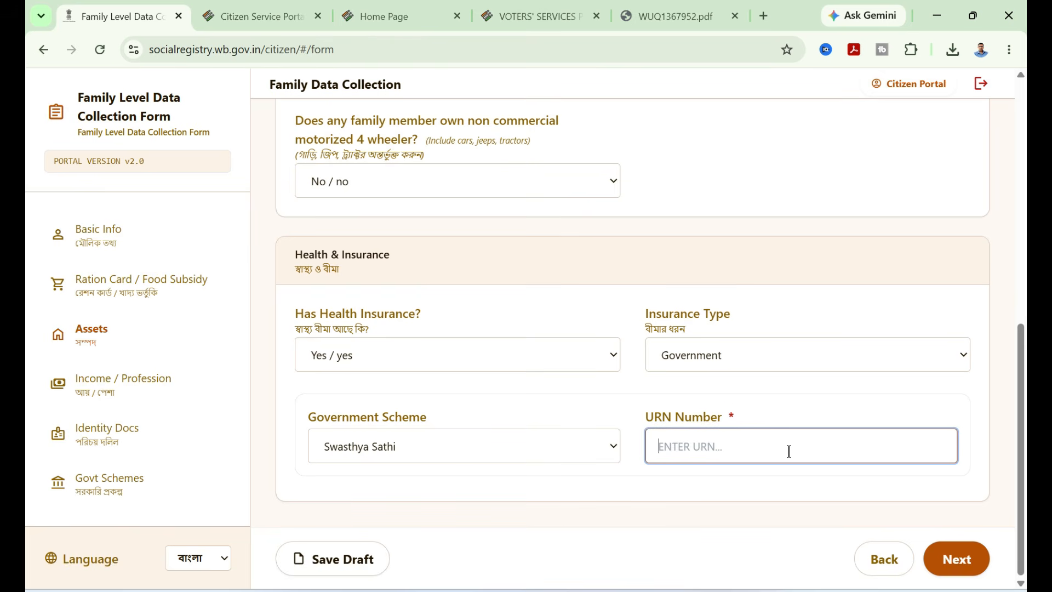
{"action": "left_click", "coordinate": [541, 357]}
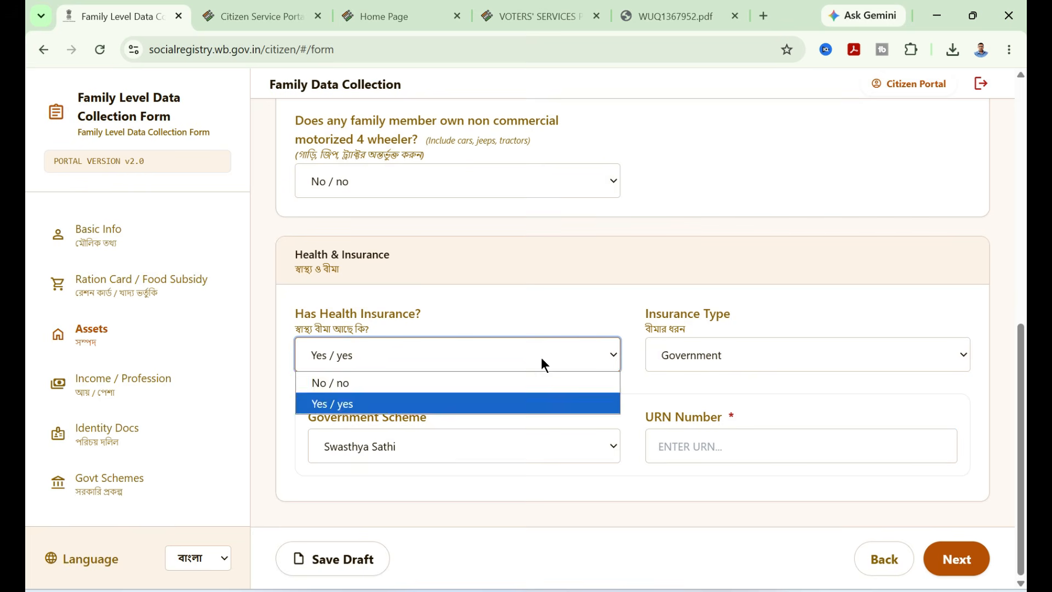
{"action": "left_click", "coordinate": [369, 380]}
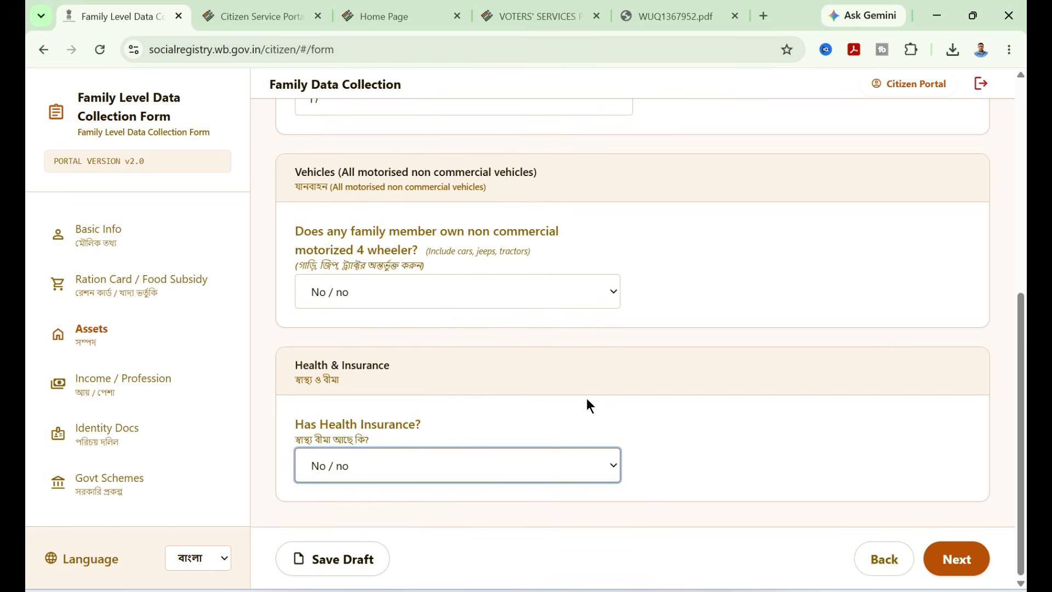
- Continue to the Income / Profession section and answer Yes to paying income tax and to having a PAN card
{"action": "left_click", "coordinate": [958, 568]}
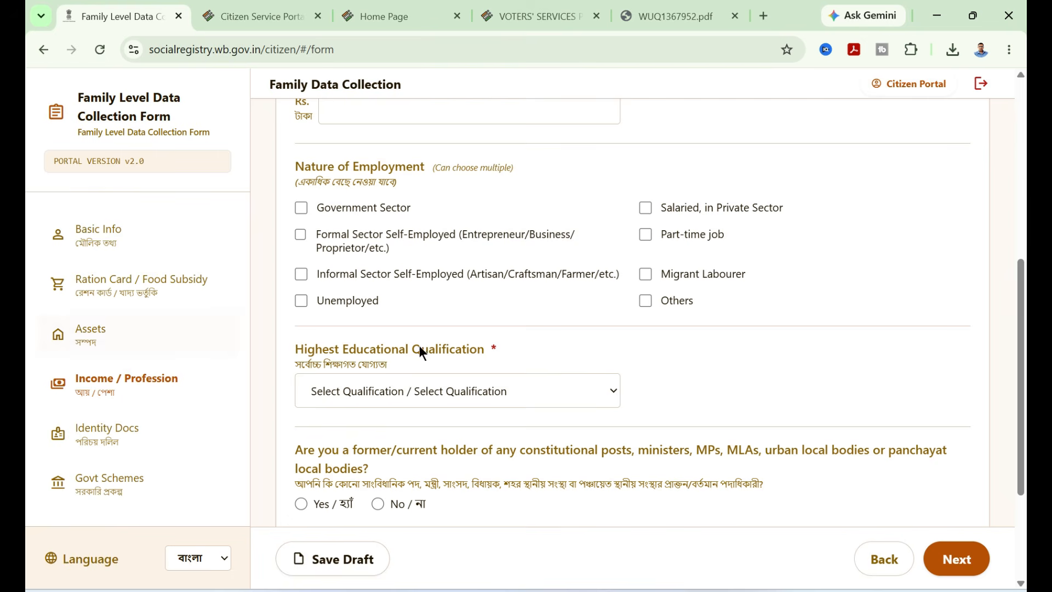
{"action": "scroll", "coordinate": [420, 349], "scroll_direction": "up", "scroll_amount": 7}
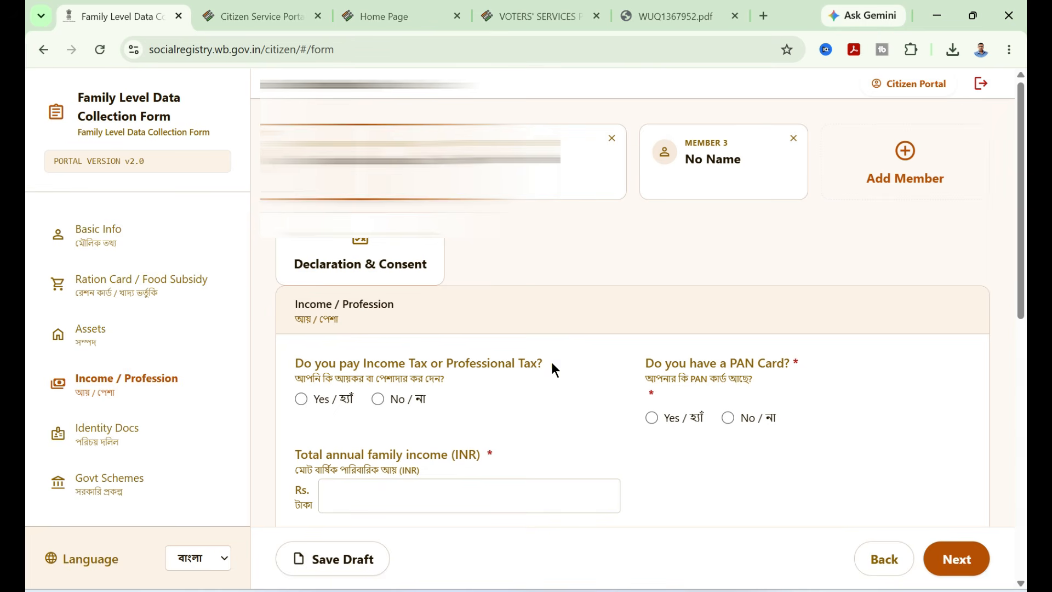
{"action": "left_click_drag", "start_coordinate": [552, 363], "coordinate": [365, 355]}
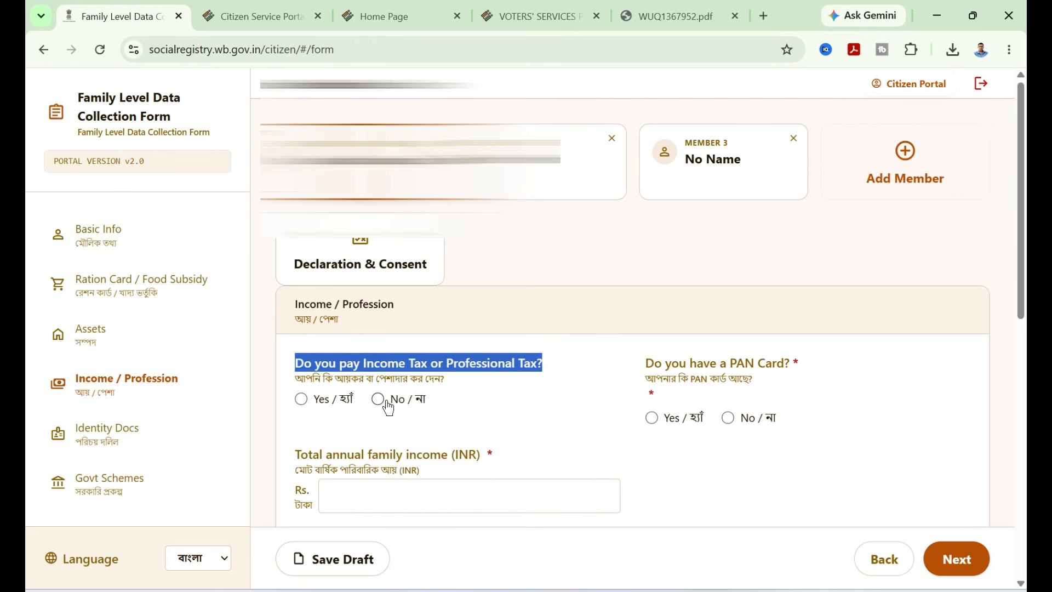
{"action": "left_click", "coordinate": [367, 369]}
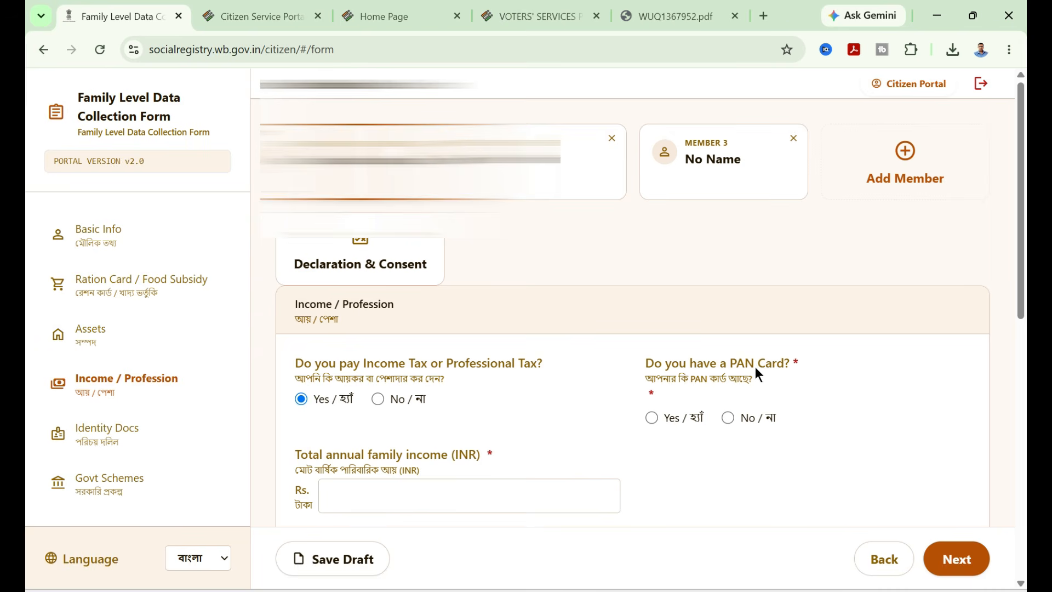
{"action": "left_click", "coordinate": [652, 417]}
- Review the PAN number and total annual family income fields and the nature of employment options
{"action": "scroll", "coordinate": [553, 411], "scroll_direction": "down", "scroll_amount": 3}
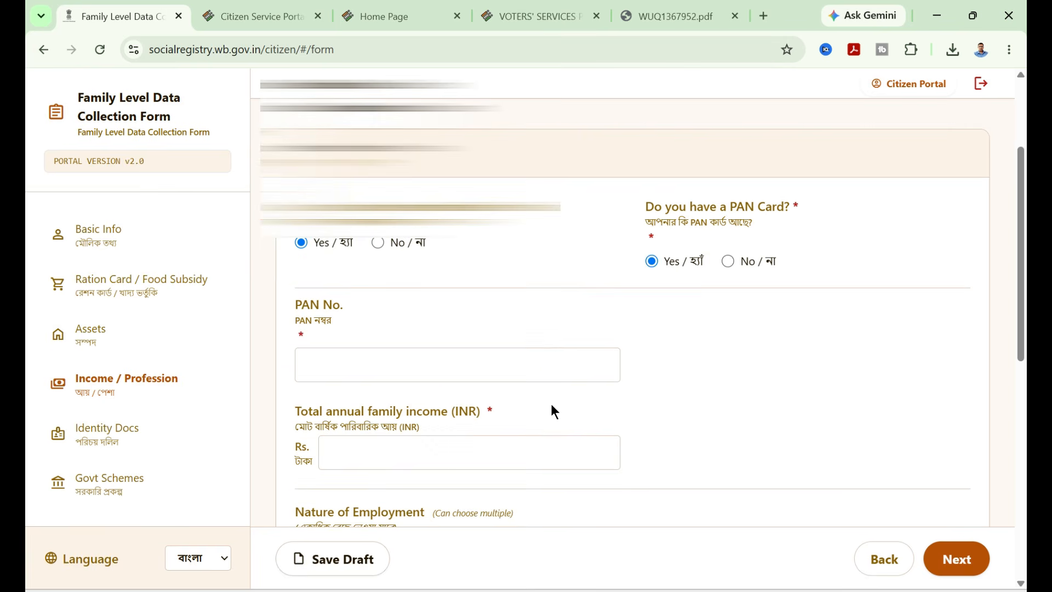
{"action": "left_click_drag", "start_coordinate": [324, 313], "coordinate": [357, 367]}
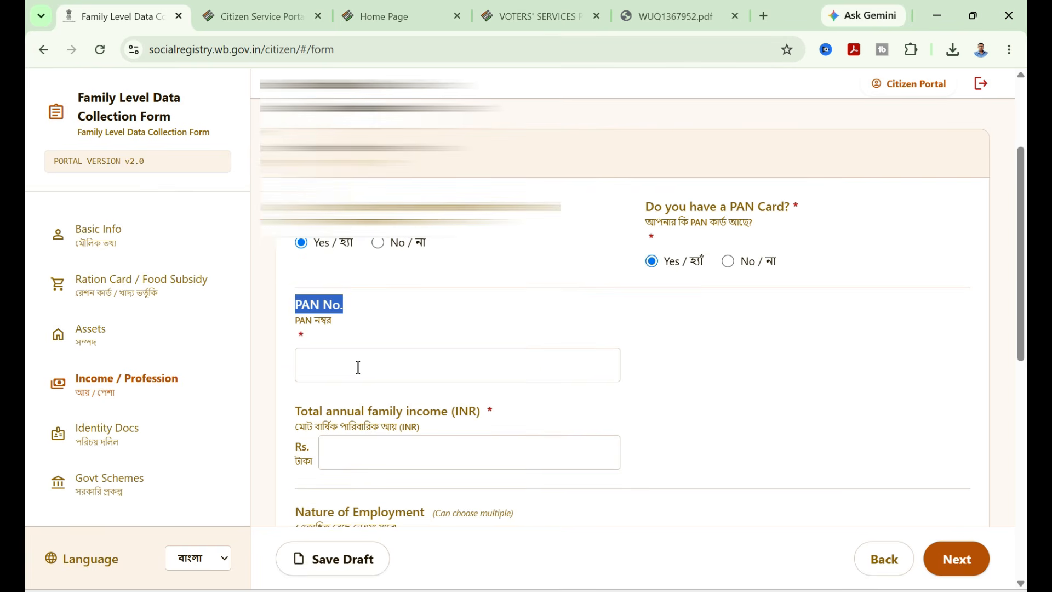
{"action": "left_click", "coordinate": [358, 367]}
{"action": "scroll", "coordinate": [335, 349], "scroll_direction": "down", "scroll_amount": 1}
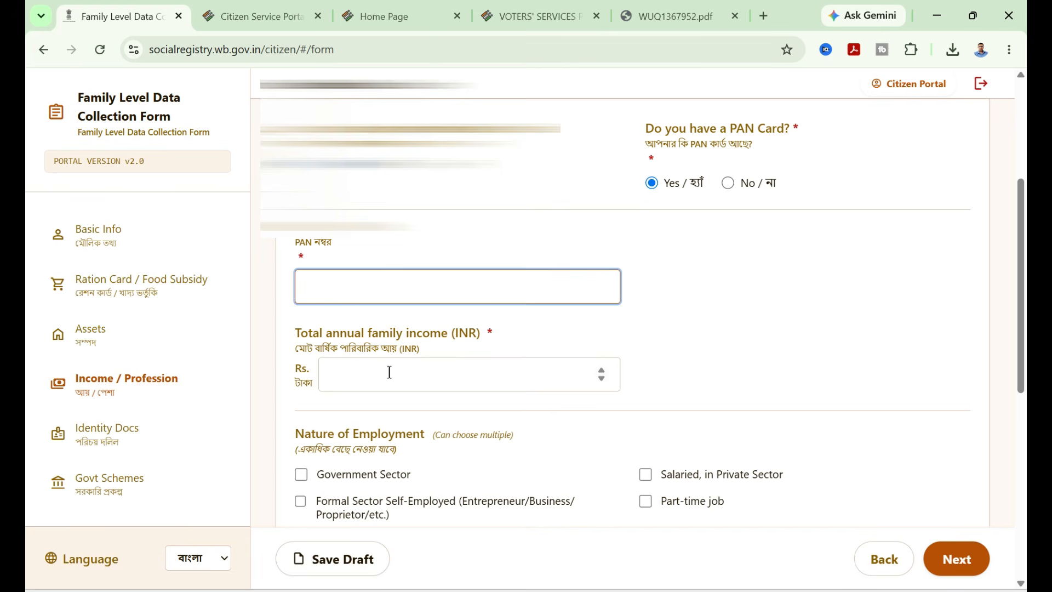
{"action": "left_click", "coordinate": [438, 371]}
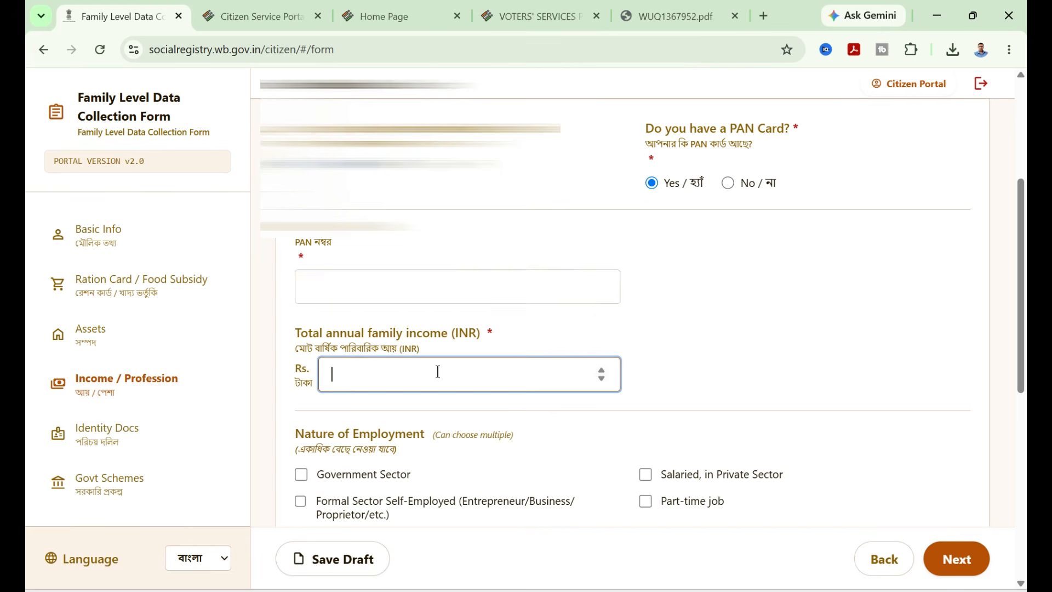
{"action": "scroll", "coordinate": [438, 371], "scroll_direction": "down", "scroll_amount": 1}
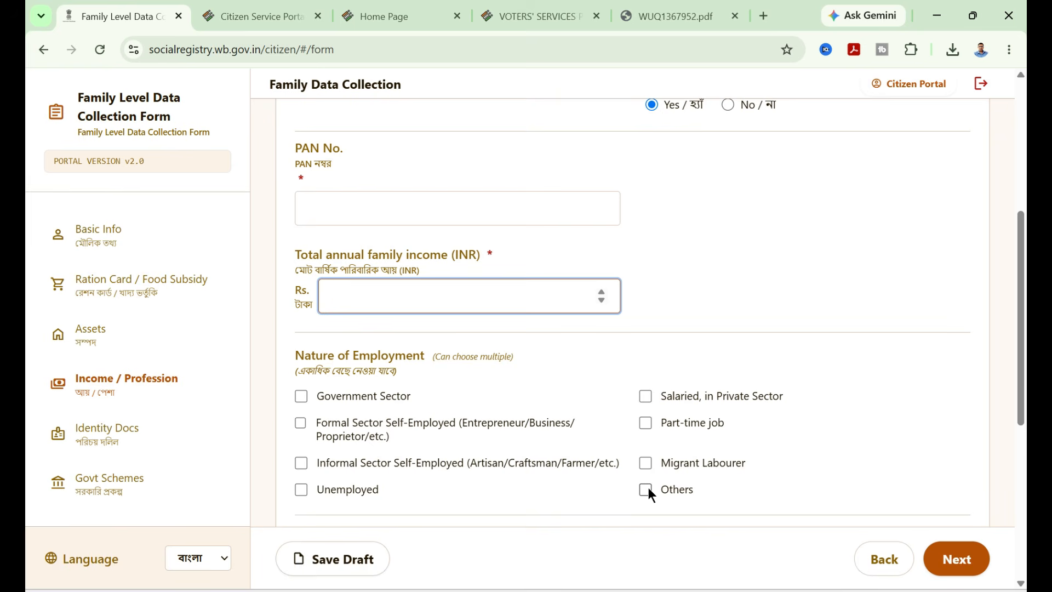
{"action": "scroll", "coordinate": [581, 441], "scroll_direction": "down", "scroll_amount": 4}
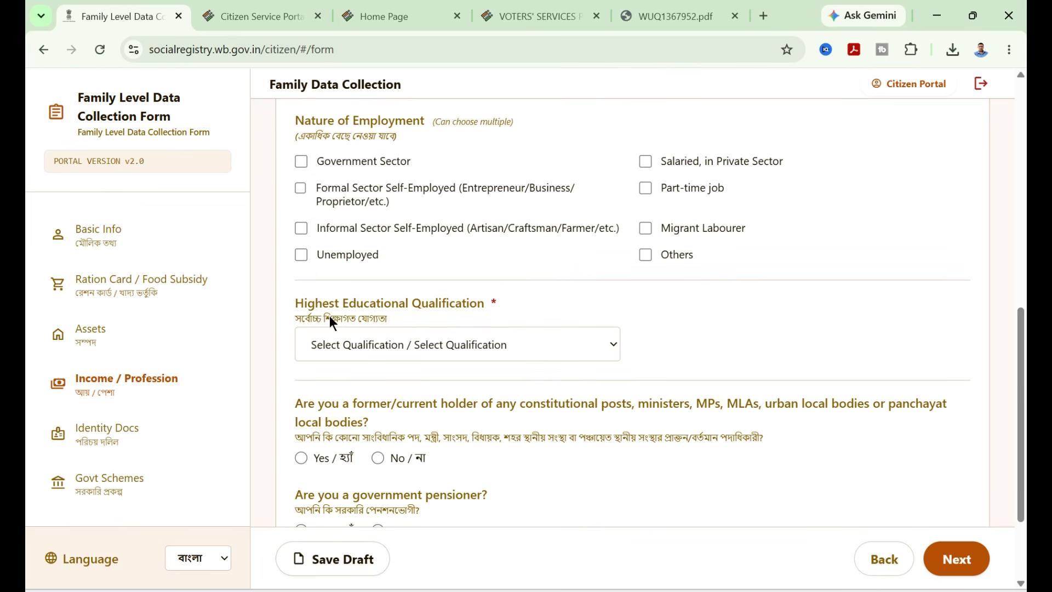
- Set highest educational qualification to Graduation, answer No to holding constitutional posts, and continue to the next section
{"action": "left_click", "coordinate": [488, 343]}
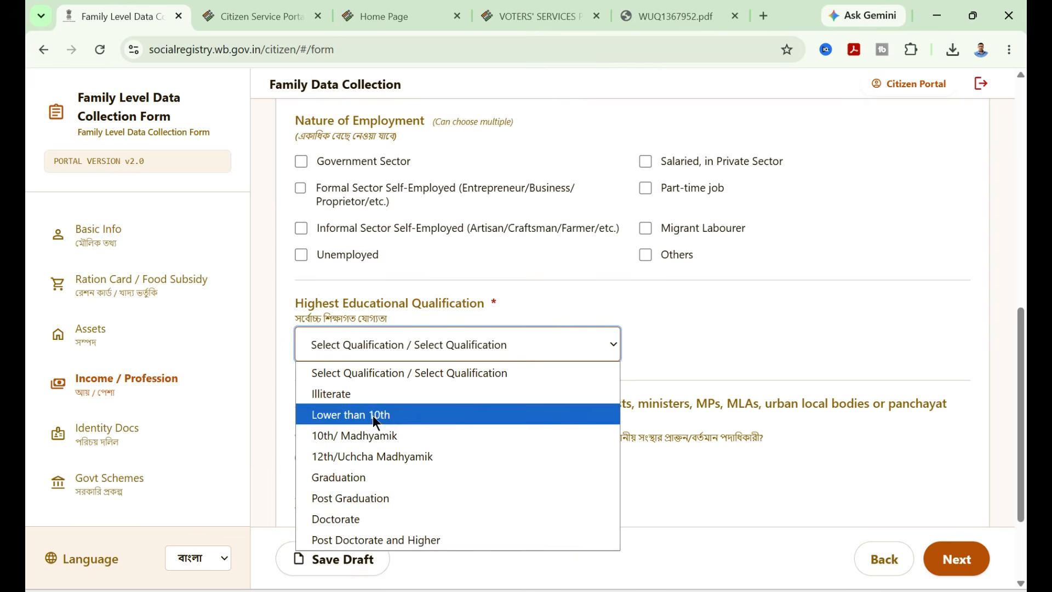
{"action": "left_click", "coordinate": [673, 489]}
{"action": "scroll", "coordinate": [462, 424], "scroll_direction": "down", "scroll_amount": 3}
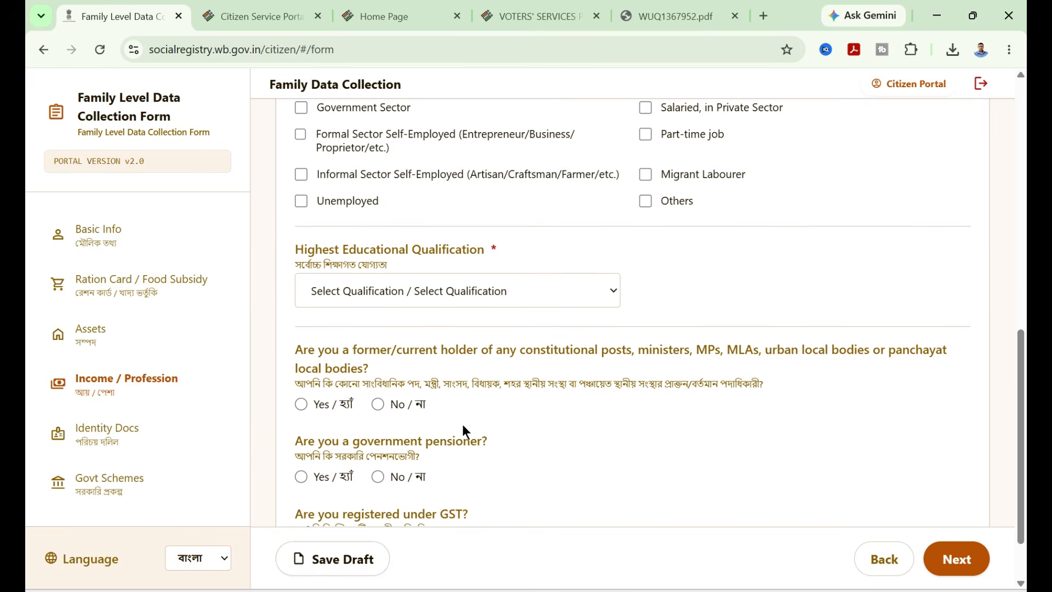
{"action": "left_click_drag", "start_coordinate": [298, 274], "coordinate": [406, 273]}
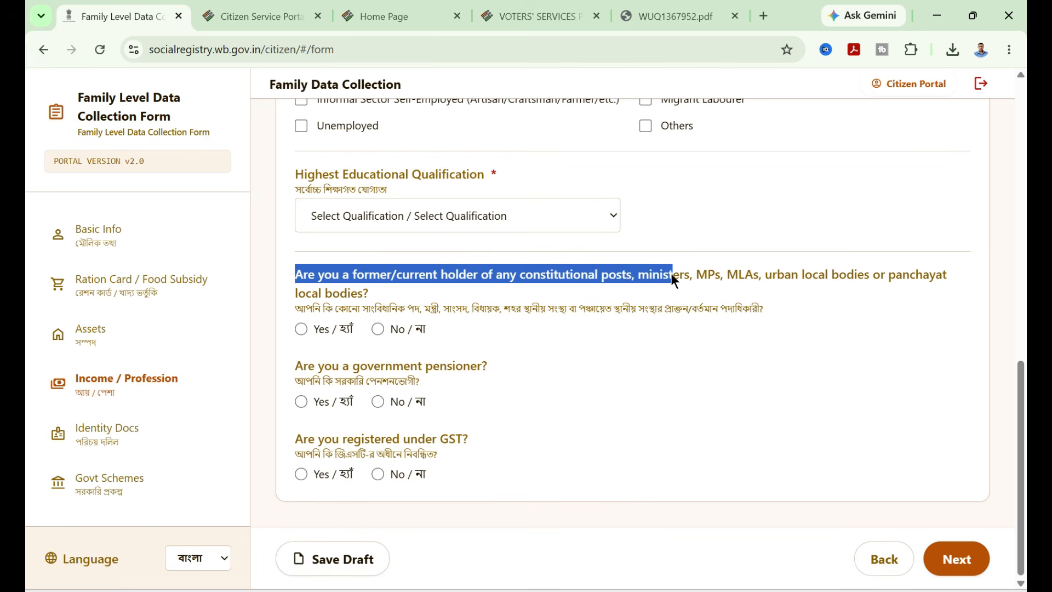
{"action": "left_click_drag", "start_coordinate": [687, 277], "coordinate": [800, 280]}
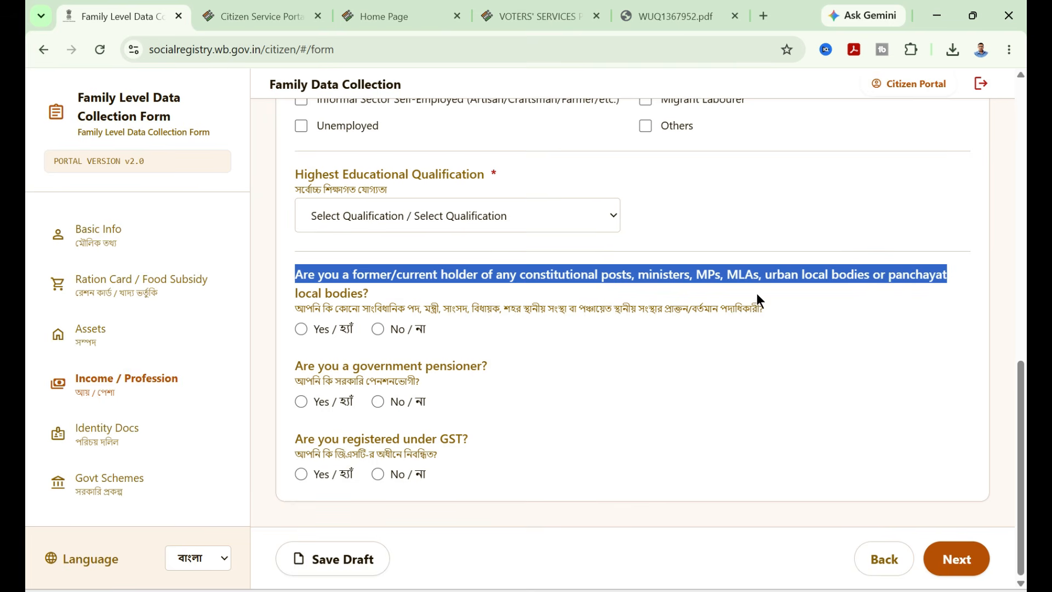
{"action": "left_click", "coordinate": [302, 329]}
{"action": "left_click", "coordinate": [377, 330]}
{"action": "left_click_drag", "start_coordinate": [294, 365], "coordinate": [355, 366]}
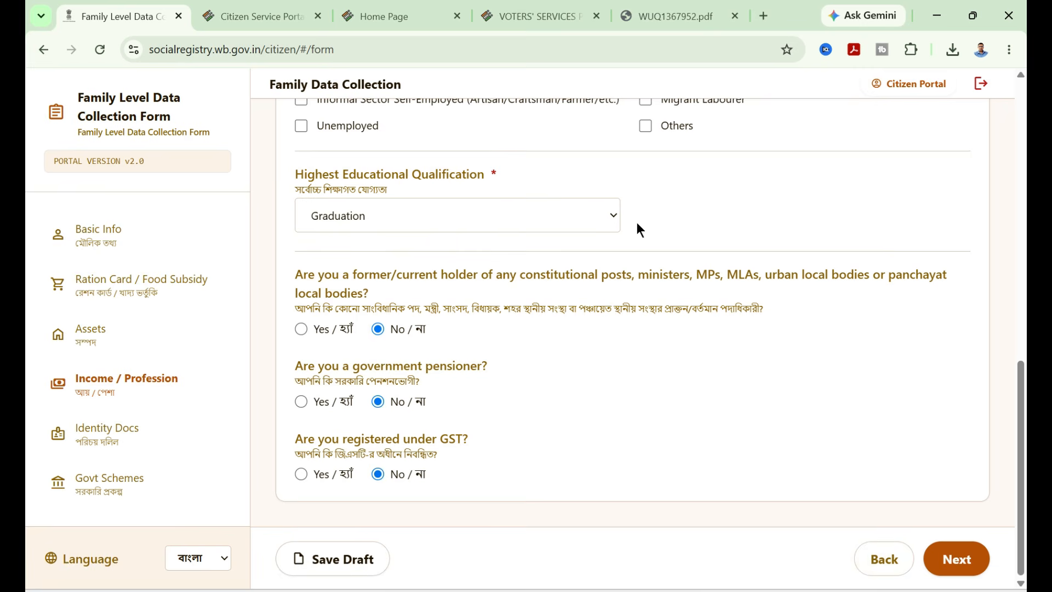
{"action": "left_click", "coordinate": [956, 562]}
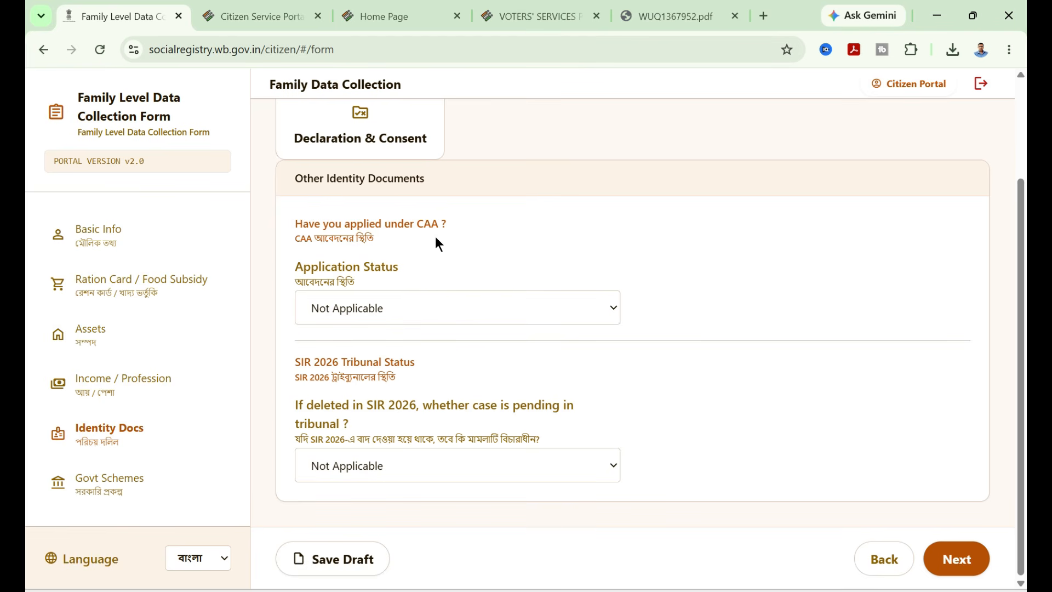
- Keep CAA application status and SIR 2026 tribunal status as Not Applicable and continue to Govt Schemes
{"action": "left_click", "coordinate": [427, 306]}
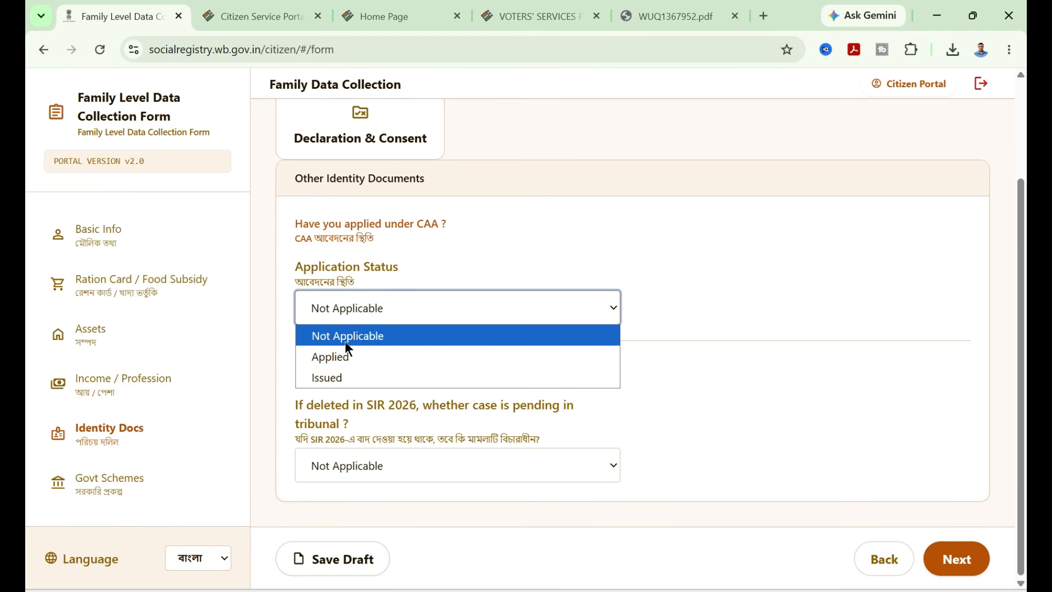
{"action": "left_click", "coordinate": [359, 337]}
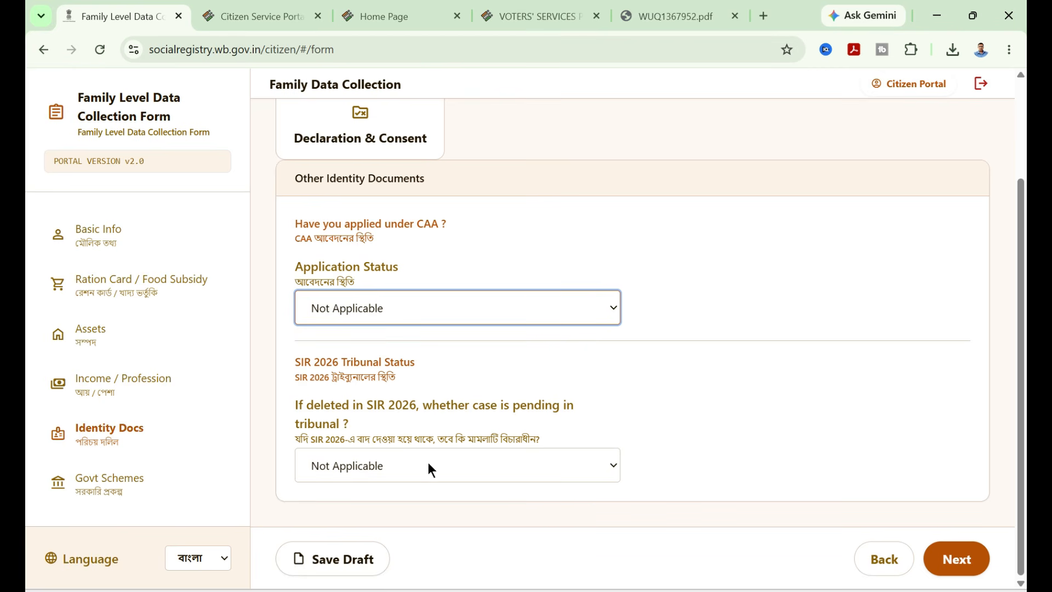
{"action": "left_click", "coordinate": [359, 466]}
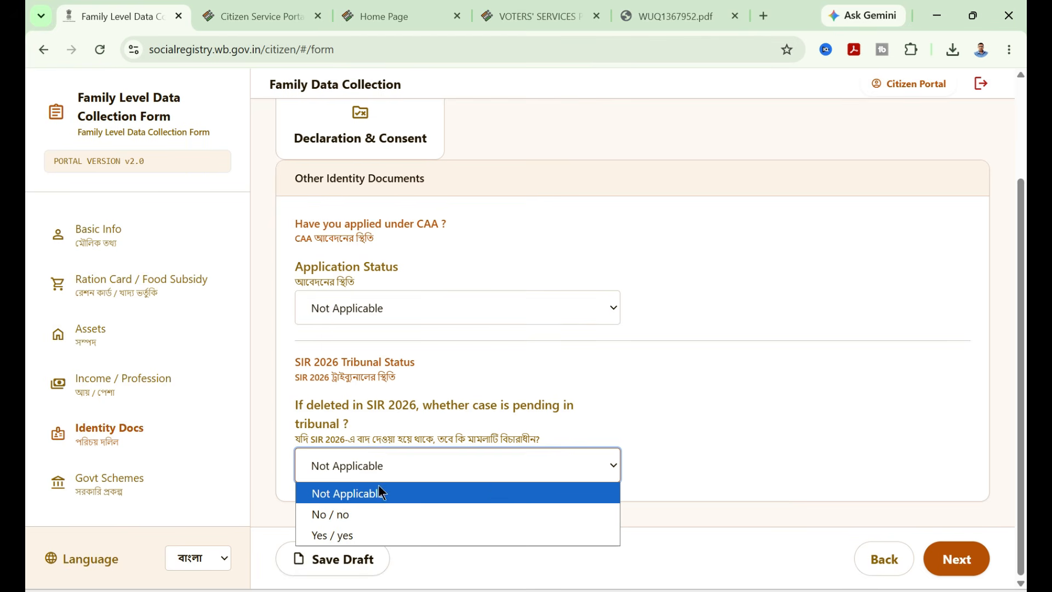
{"action": "left_click", "coordinate": [391, 495]}
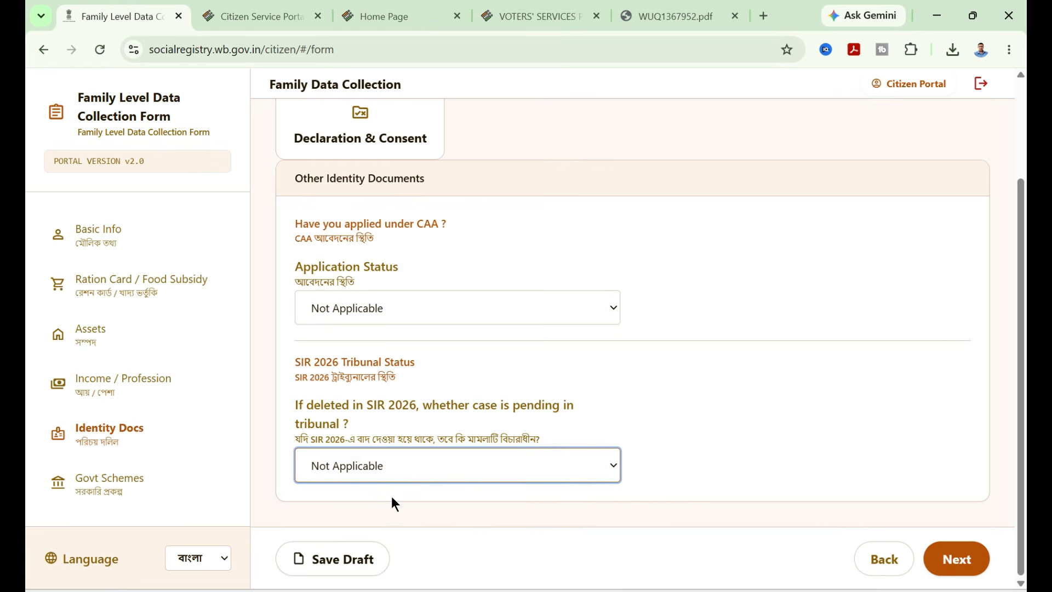
{"action": "left_click", "coordinate": [959, 560]}
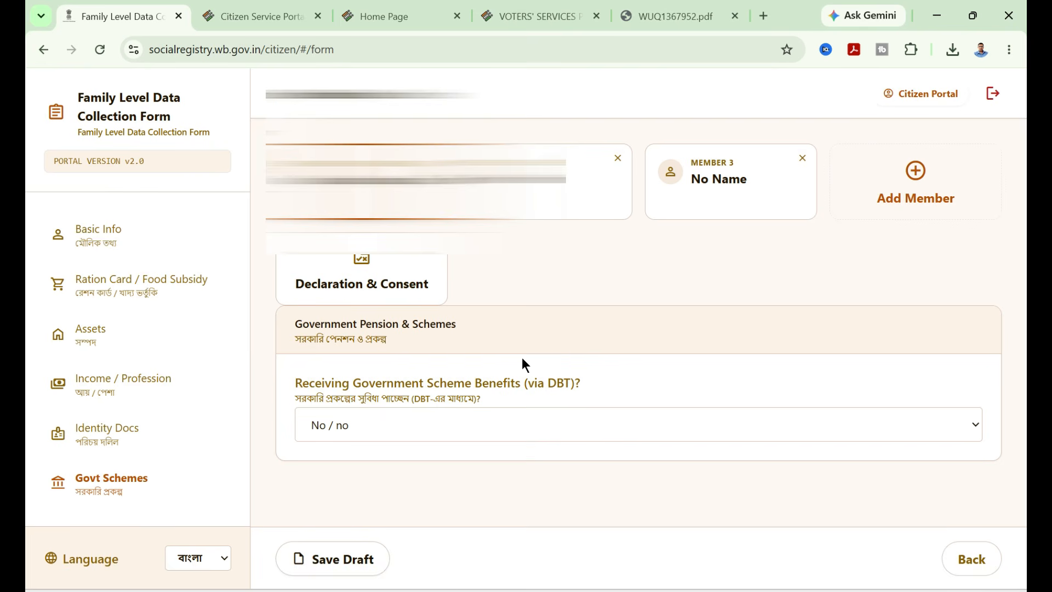
- Set Receiving Government Scheme Benefits (via DBT) to Yes
{"action": "left_click", "coordinate": [495, 420]}
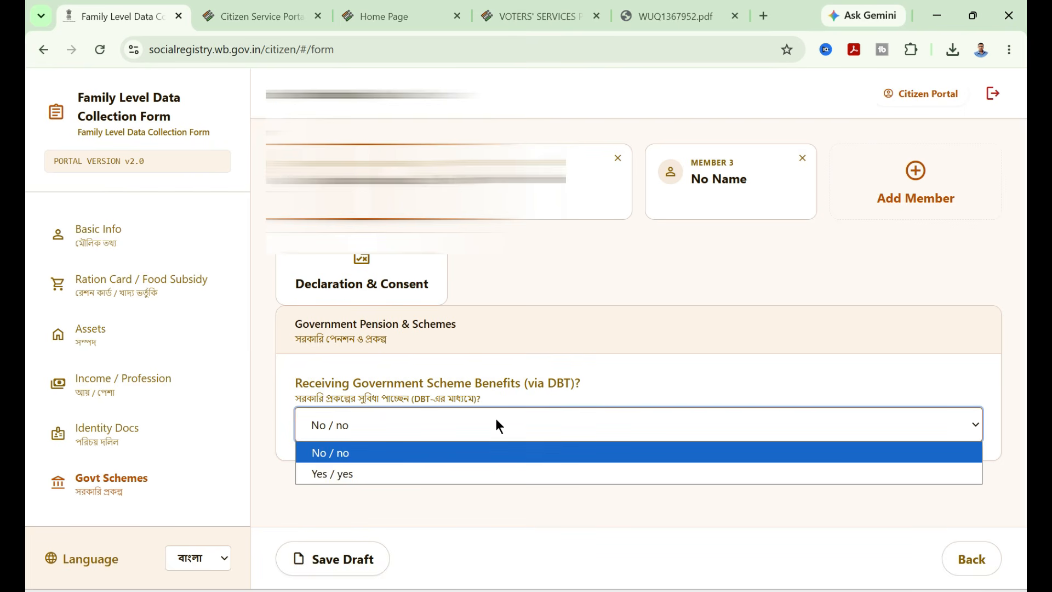
{"action": "left_click", "coordinate": [376, 471]}
{"action": "scroll", "coordinate": [411, 372], "scroll_direction": "down", "scroll_amount": 2}
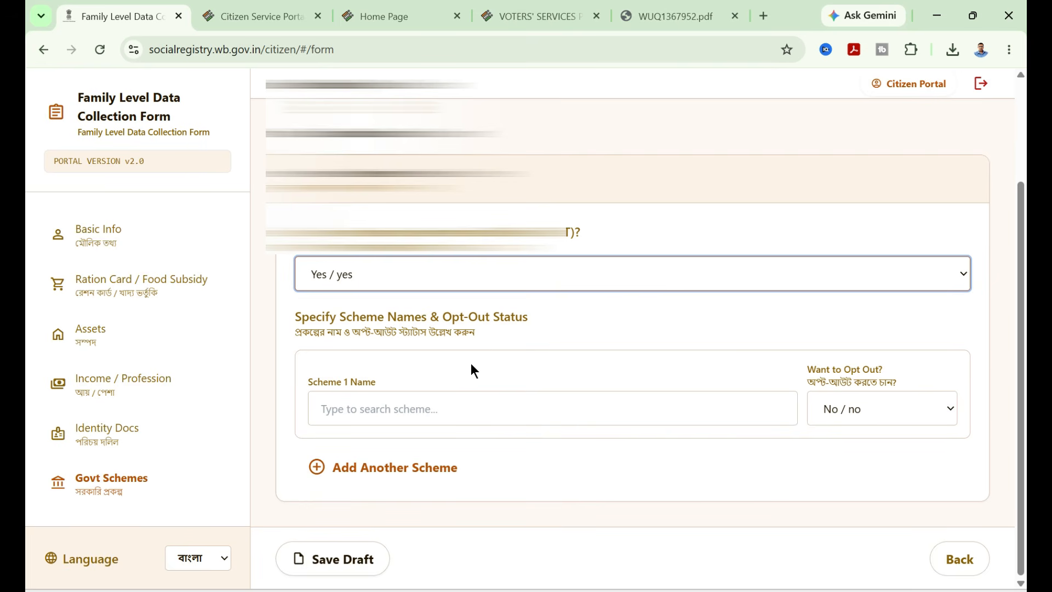
- Browse the list of available schemes for Scheme 1 Name
{"action": "left_click", "coordinate": [403, 407]}
{"action": "scroll", "coordinate": [451, 369], "scroll_direction": "down", "scroll_amount": 1}
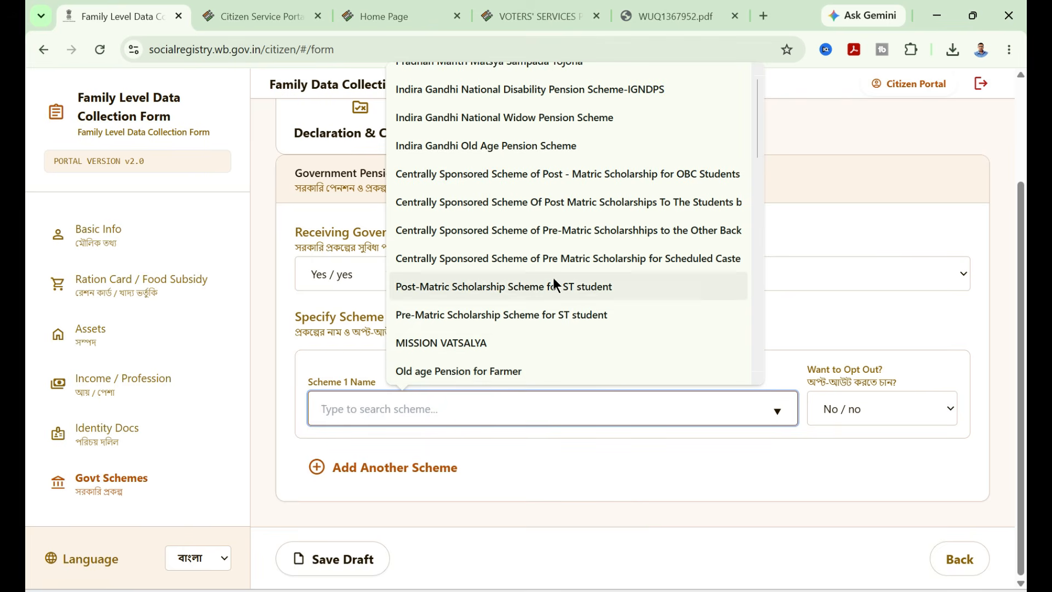
{"action": "scroll", "coordinate": [553, 277], "scroll_direction": "up", "scroll_amount": 1}
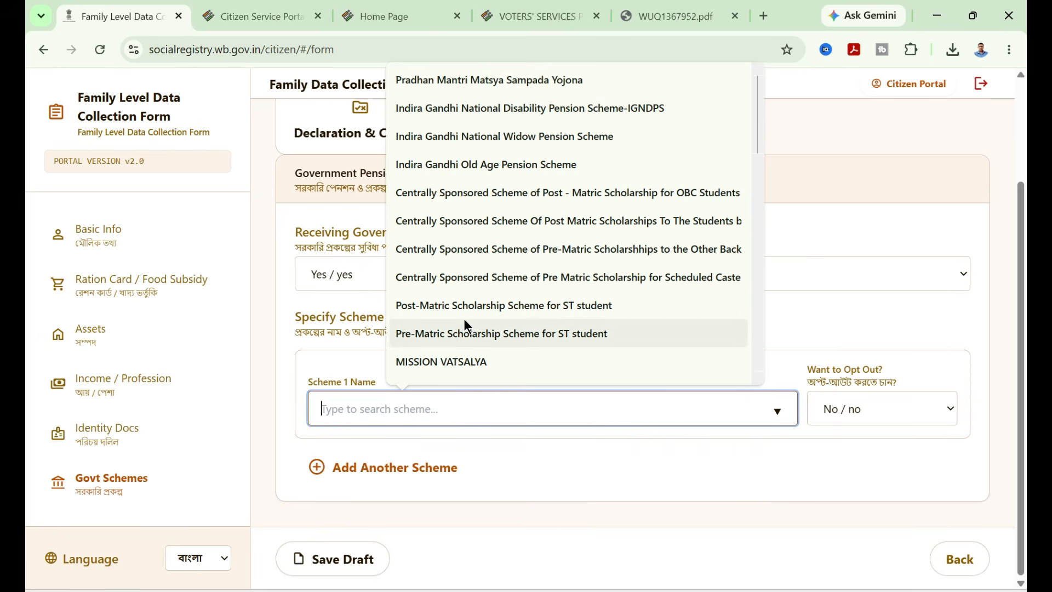
{"action": "scroll", "coordinate": [467, 312], "scroll_direction": "down", "scroll_amount": 3}
{"action": "scroll", "coordinate": [477, 274], "scroll_direction": "down", "scroll_amount": 2}
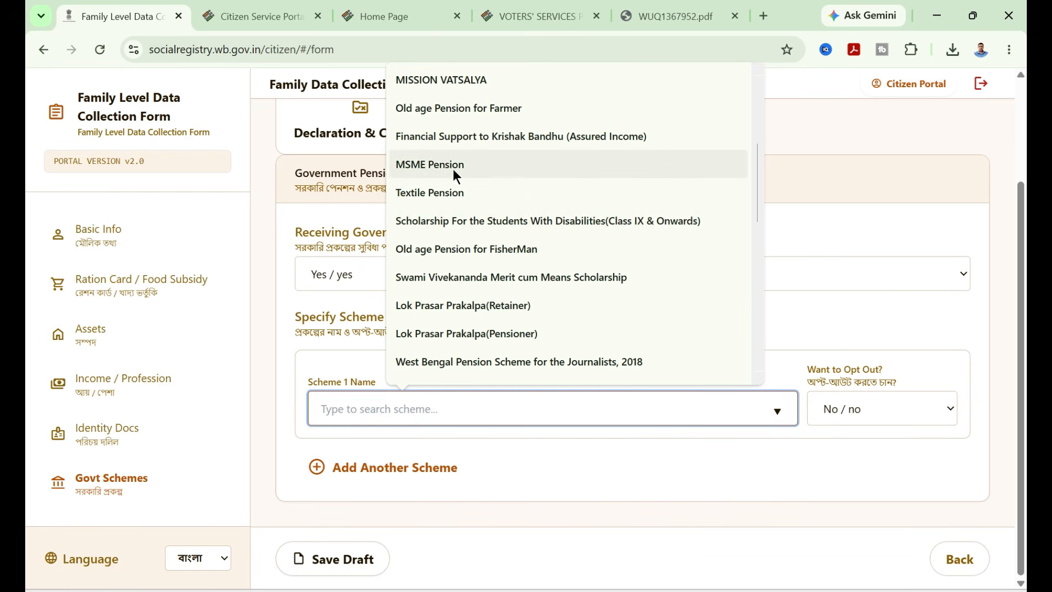
{"action": "scroll", "coordinate": [463, 173], "scroll_direction": "down", "scroll_amount": 3}
{"action": "scroll", "coordinate": [451, 299], "scroll_direction": "down", "scroll_amount": 2}
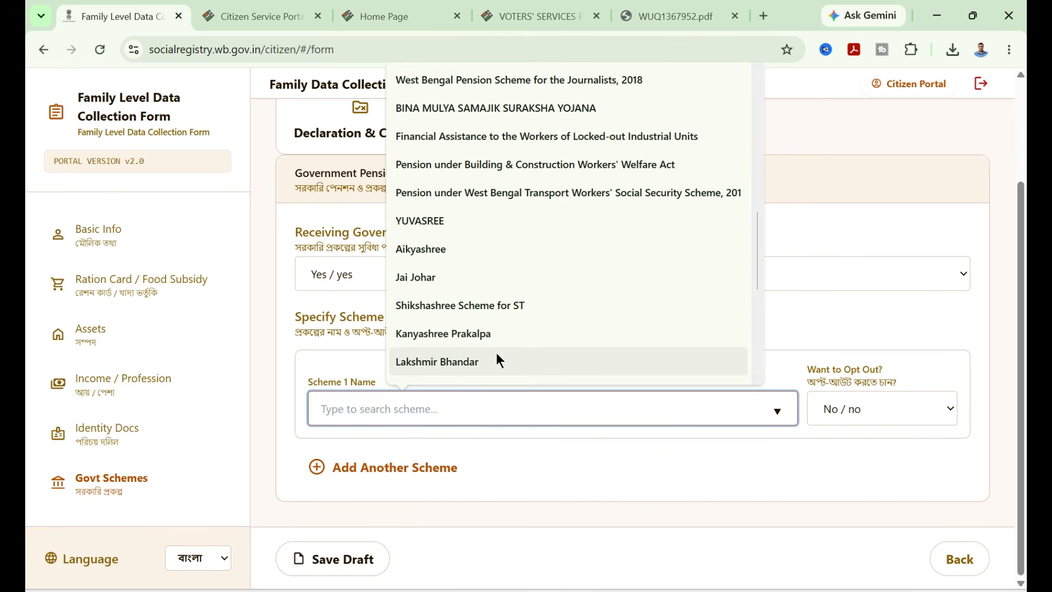
{"action": "scroll", "coordinate": [489, 334], "scroll_direction": "down", "scroll_amount": 6}
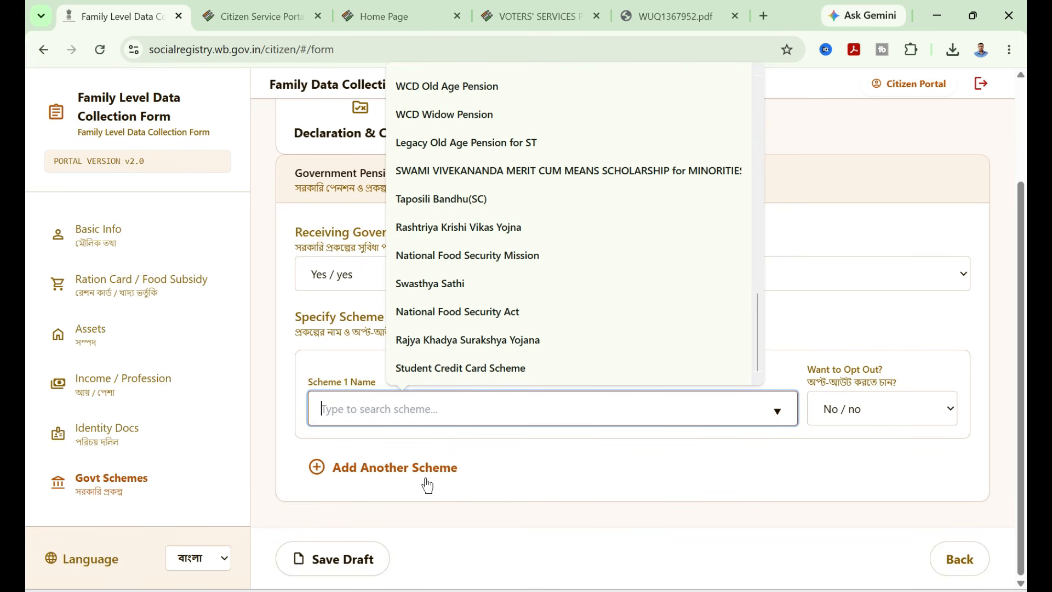
{"action": "left_click", "coordinate": [795, 472]}
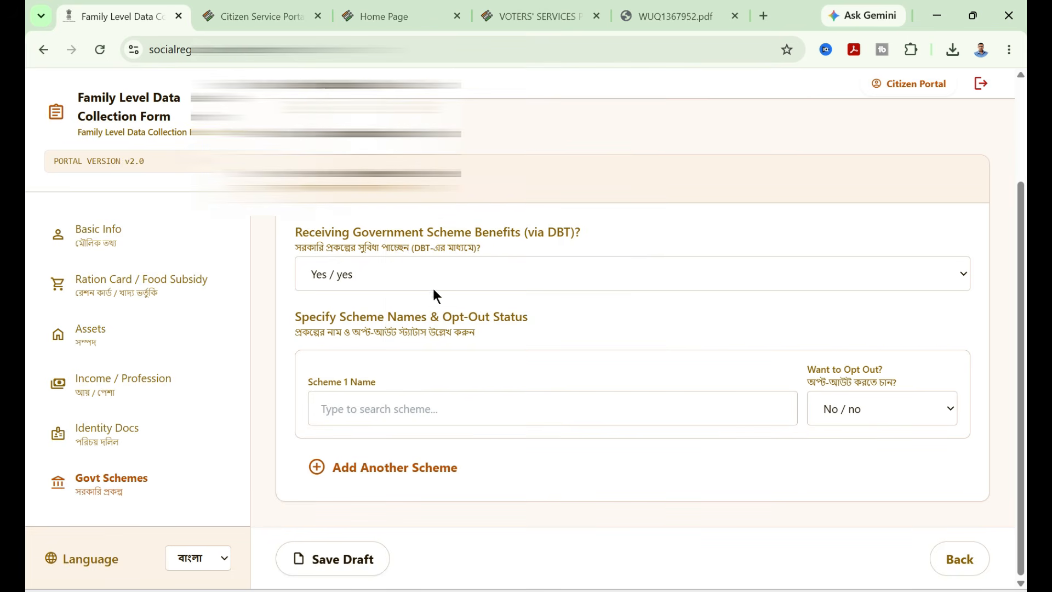
- Set Receiving Government Scheme Benefits (via DBT) to No and save the draft
{"action": "left_click", "coordinate": [396, 274]}
{"action": "left_click", "coordinate": [358, 304]}
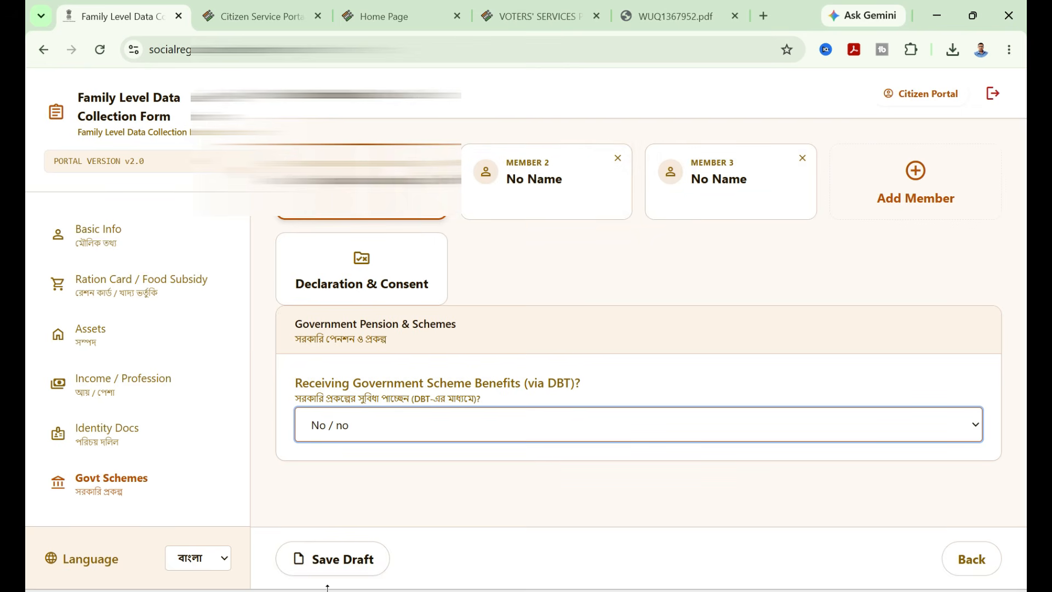
{"action": "left_click", "coordinate": [351, 567]}
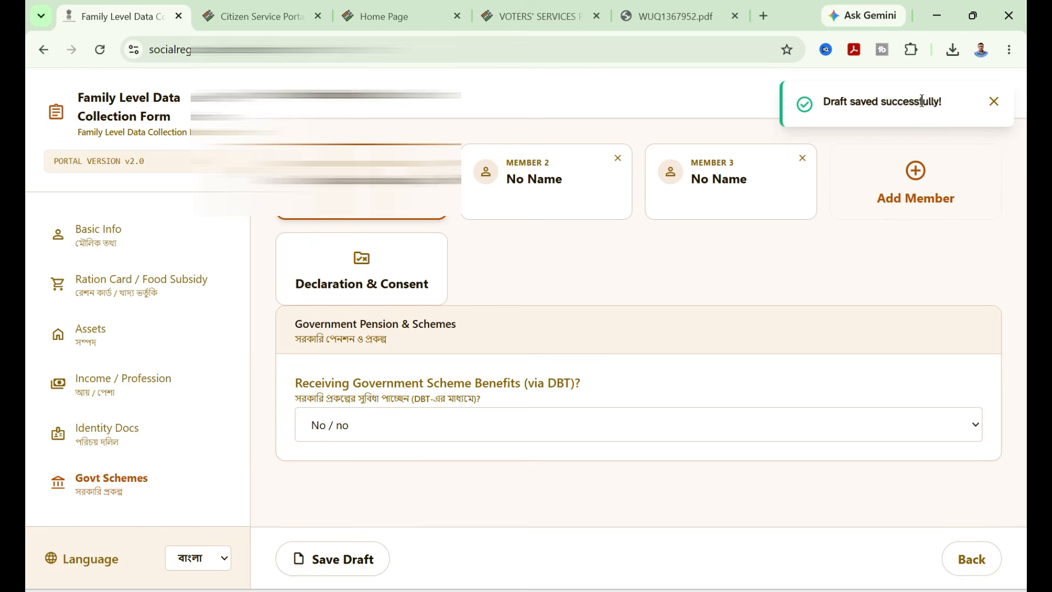
- Open Member 2's form and review the Relation with Head of Family options
{"action": "left_click", "coordinate": [537, 199]}
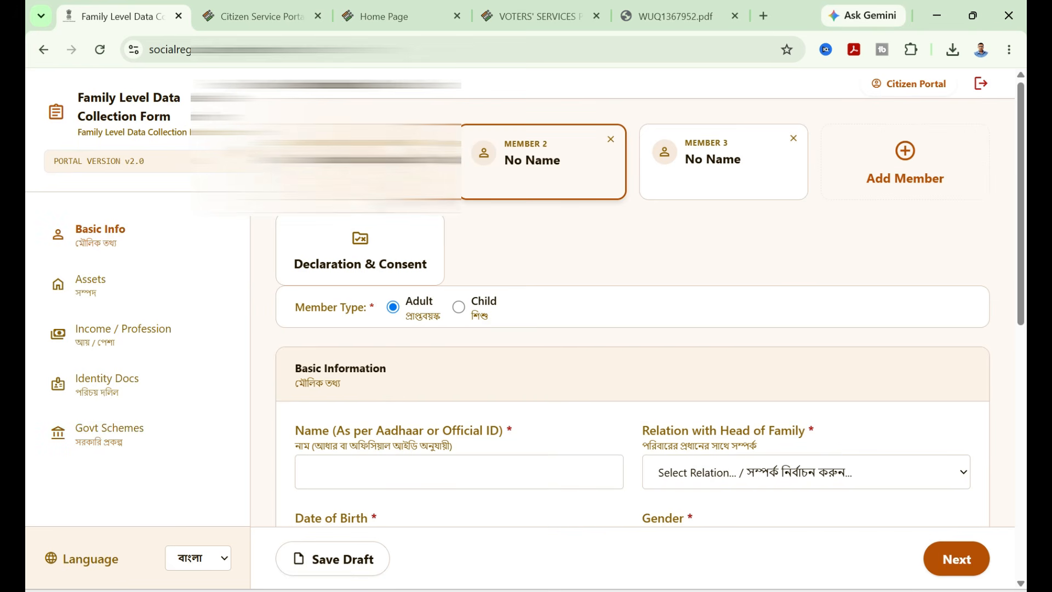
{"action": "scroll", "coordinate": [613, 284], "scroll_direction": "down", "scroll_amount": 10}
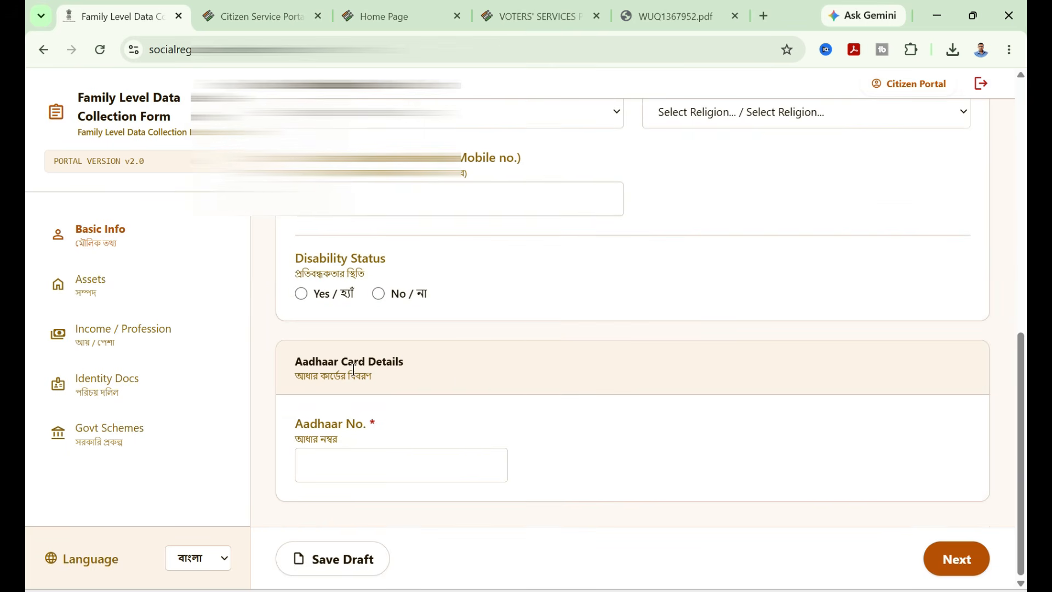
{"action": "scroll", "coordinate": [462, 298], "scroll_direction": "up", "scroll_amount": 7}
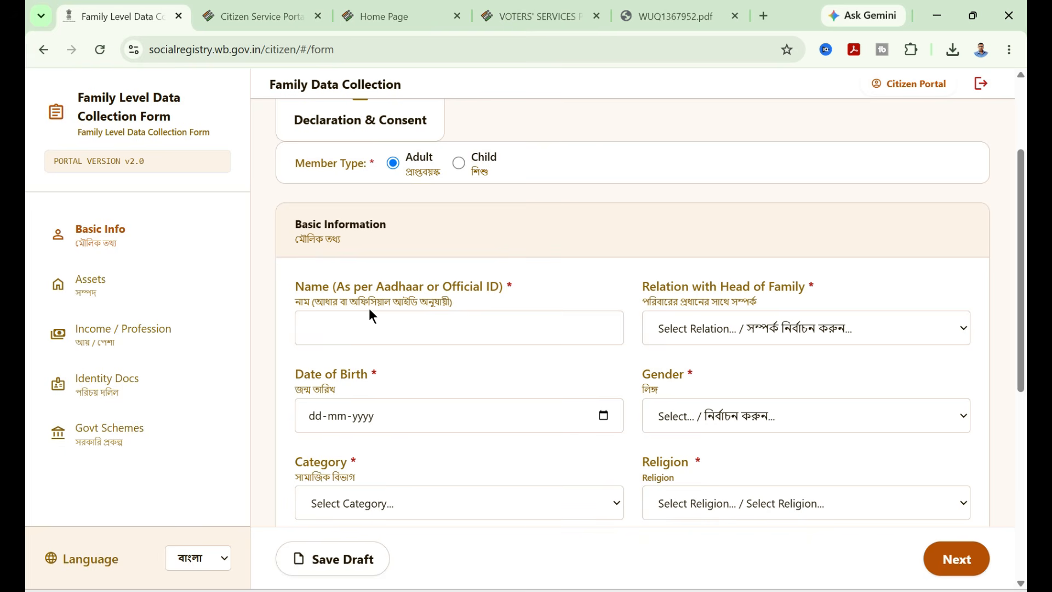
{"action": "left_click", "coordinate": [743, 323]}
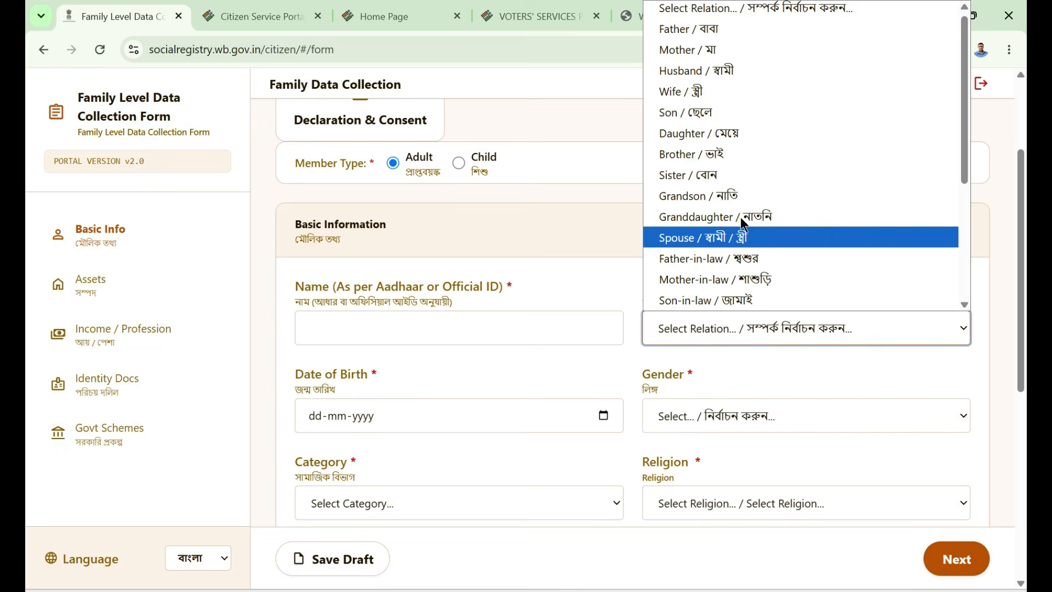
{"action": "scroll", "coordinate": [781, 205], "scroll_direction": "down", "scroll_amount": 4}
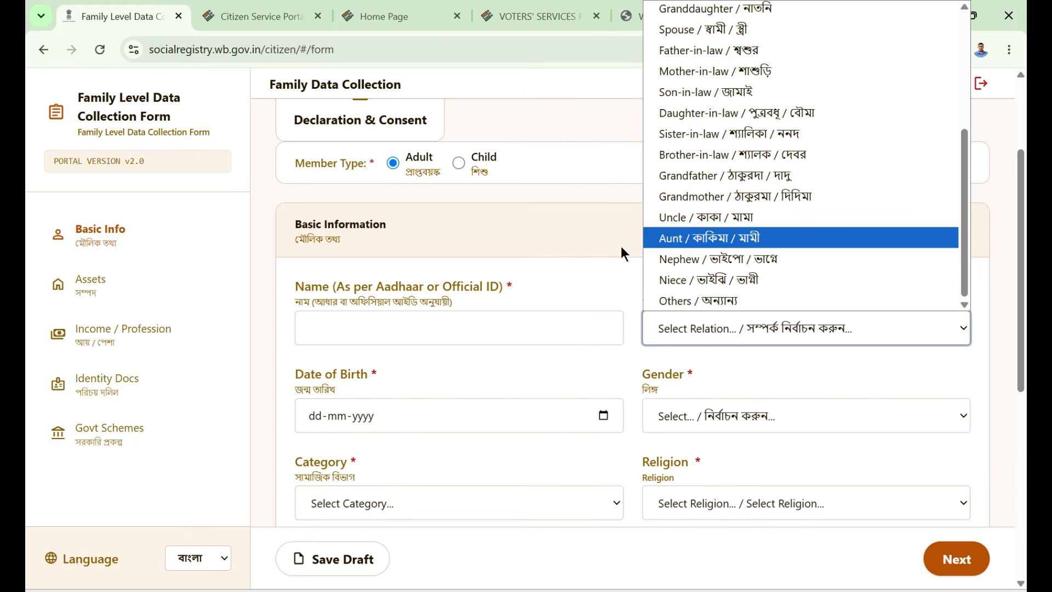
{"action": "left_click", "coordinate": [584, 290]}
- Review Member 2's date of birth, gender, category, religion, contact number and disability fields
{"action": "left_click", "coordinate": [577, 415]}
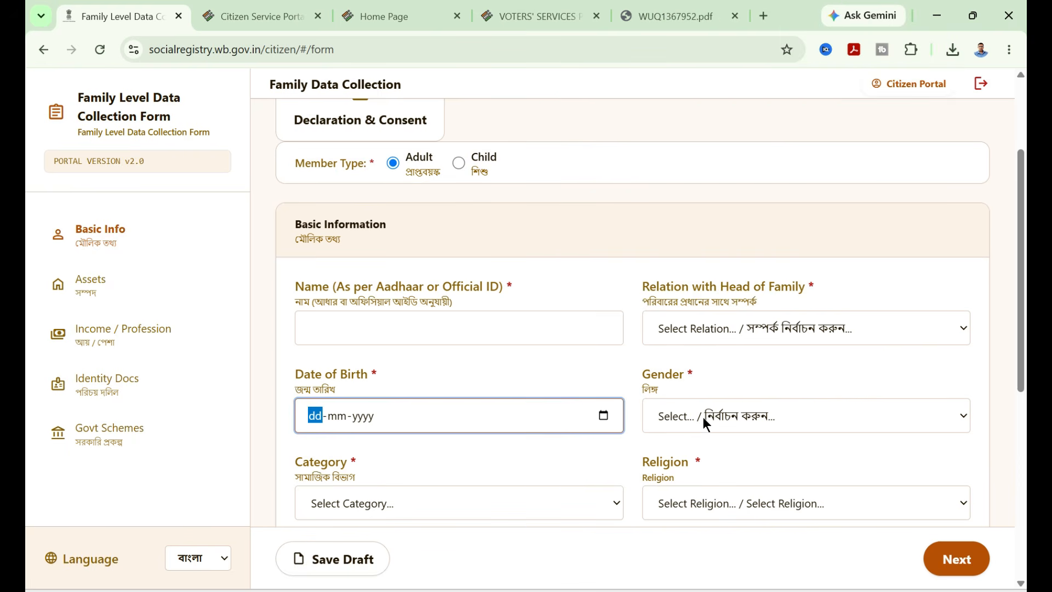
{"action": "left_click", "coordinate": [703, 416]}
{"action": "left_click", "coordinate": [519, 467]}
{"action": "left_click", "coordinate": [481, 507]}
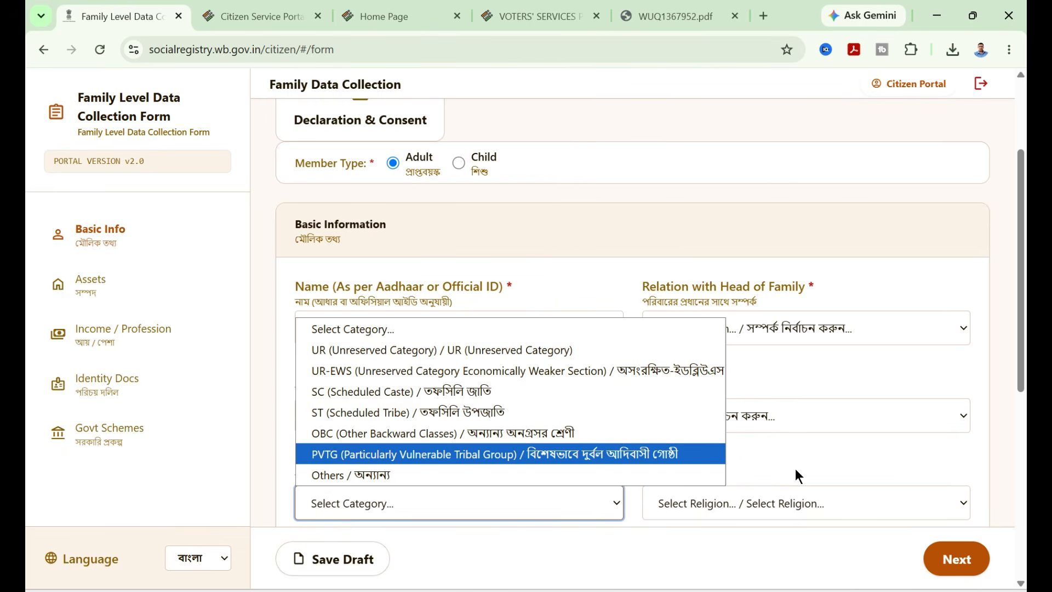
{"action": "left_click", "coordinate": [756, 451]}
{"action": "left_click", "coordinate": [692, 495]}
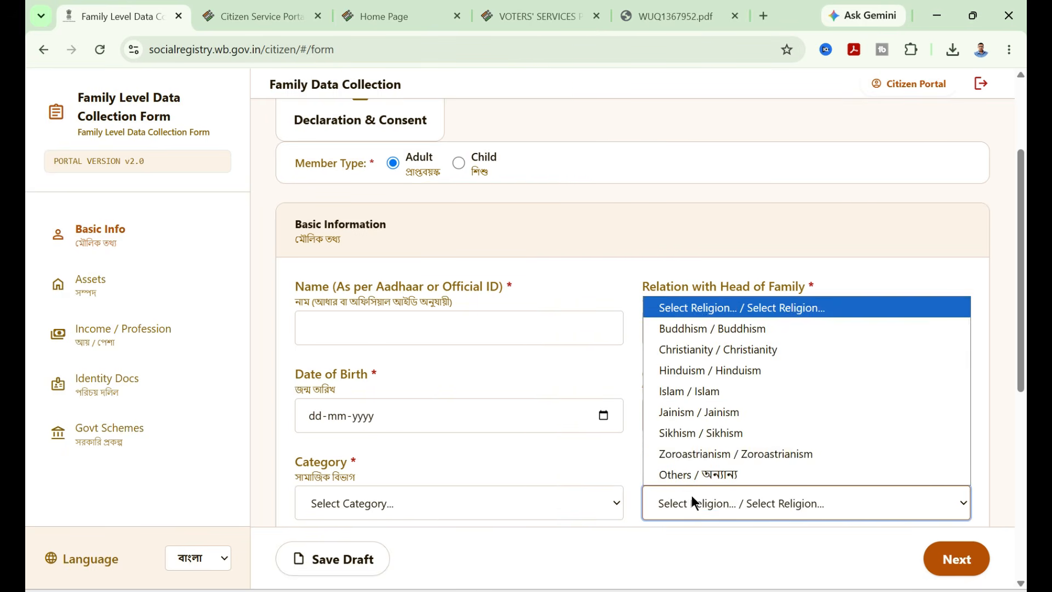
{"action": "left_click", "coordinate": [630, 457]}
{"action": "scroll", "coordinate": [511, 362], "scroll_direction": "down", "scroll_amount": 4}
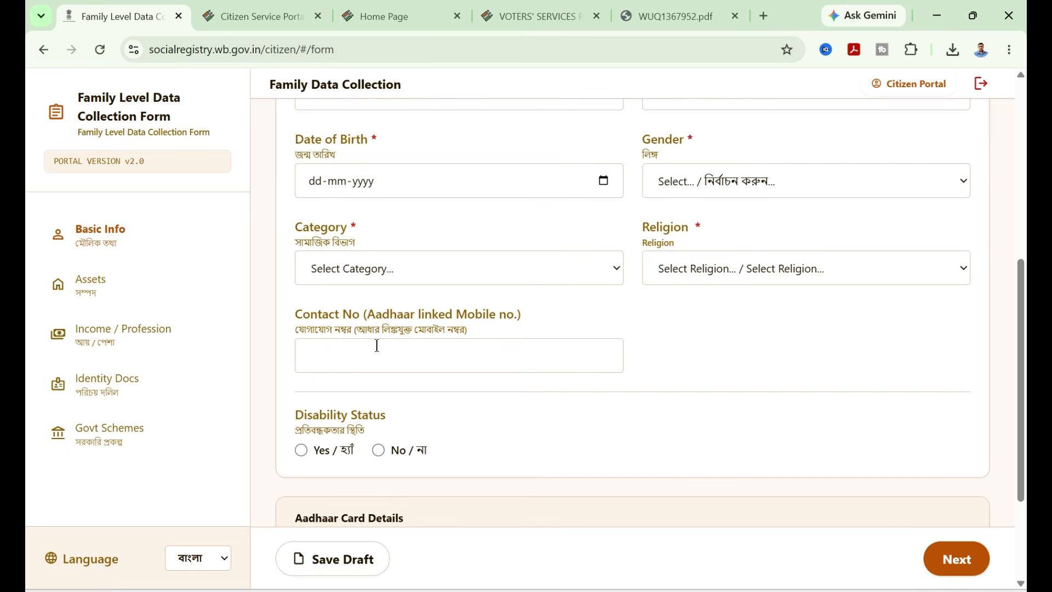
{"action": "left_click", "coordinate": [380, 362]}
{"action": "scroll", "coordinate": [326, 398], "scroll_direction": "down", "scroll_amount": 1}
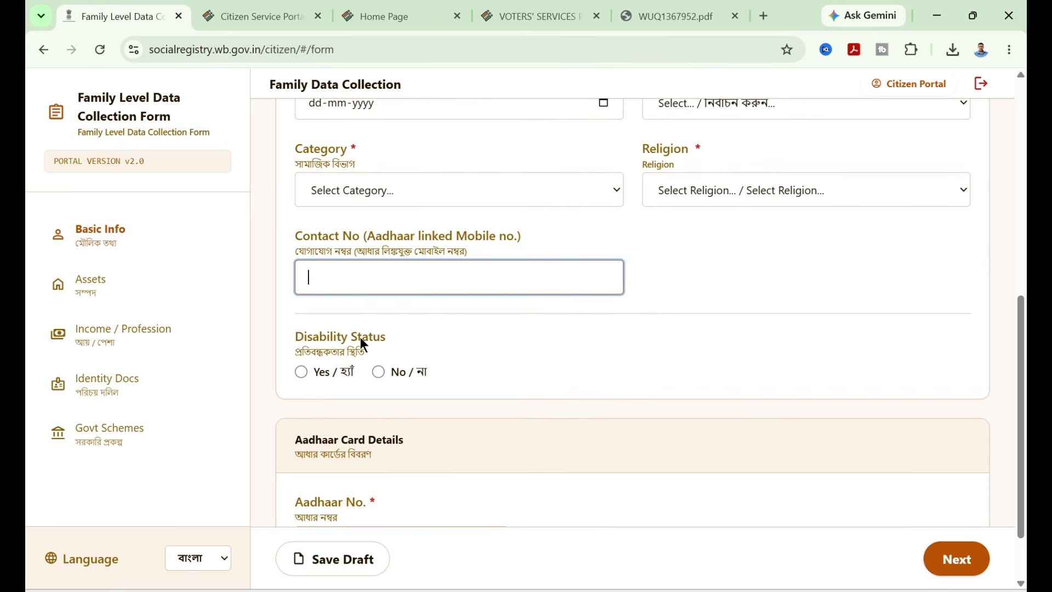
{"action": "scroll", "coordinate": [403, 364], "scroll_direction": "down", "scroll_amount": 1}
{"action": "left_click", "coordinate": [388, 460]}
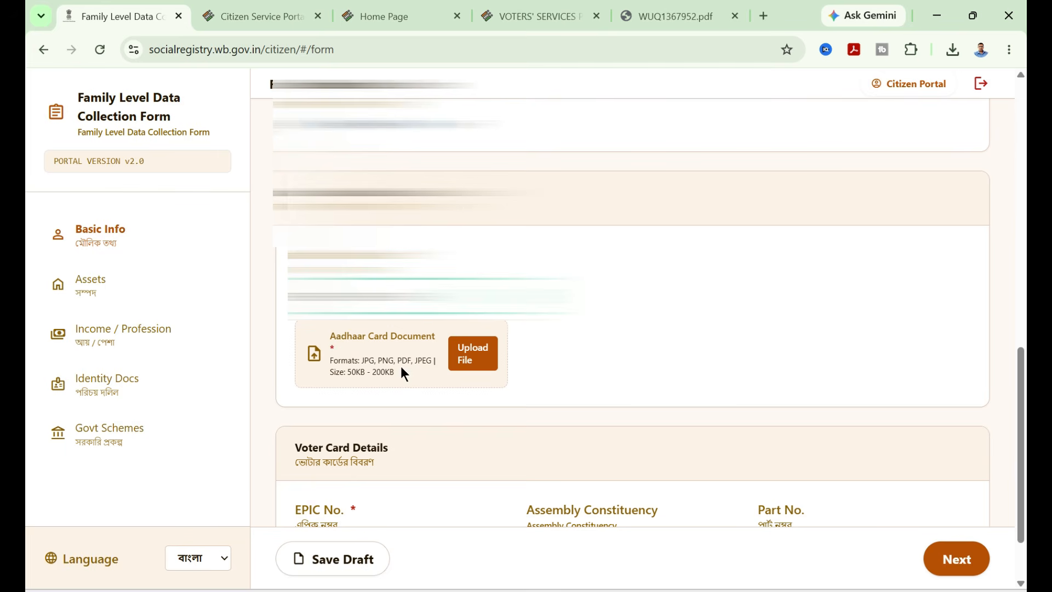
- Upload Member 2's Aadhaar card document from the Downloads folder
{"action": "left_click", "coordinate": [471, 356]}
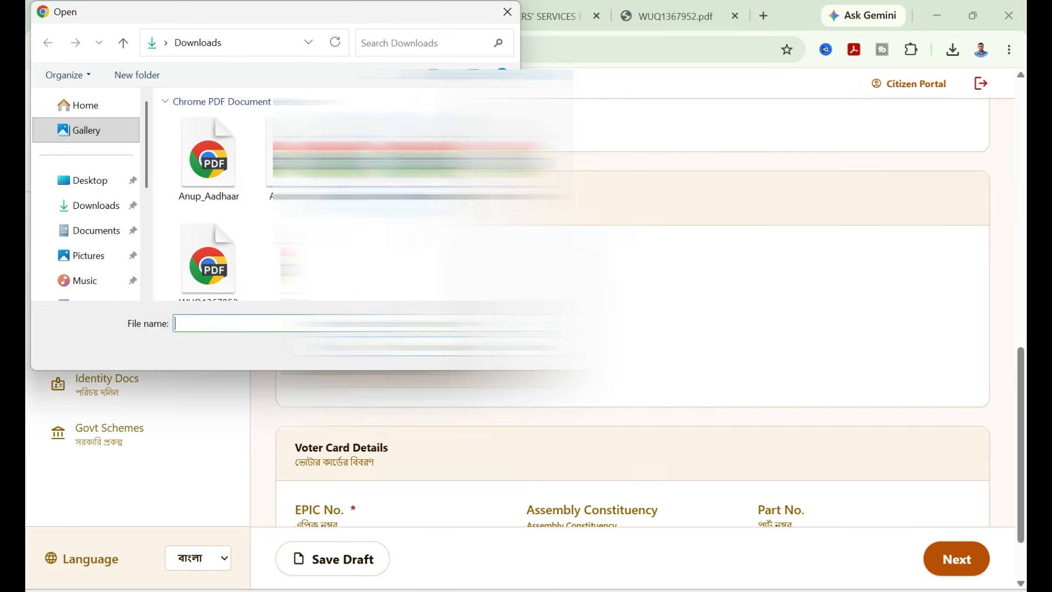
{"action": "left_click", "coordinate": [386, 169]}
{"action": "left_click", "coordinate": [405, 346]}
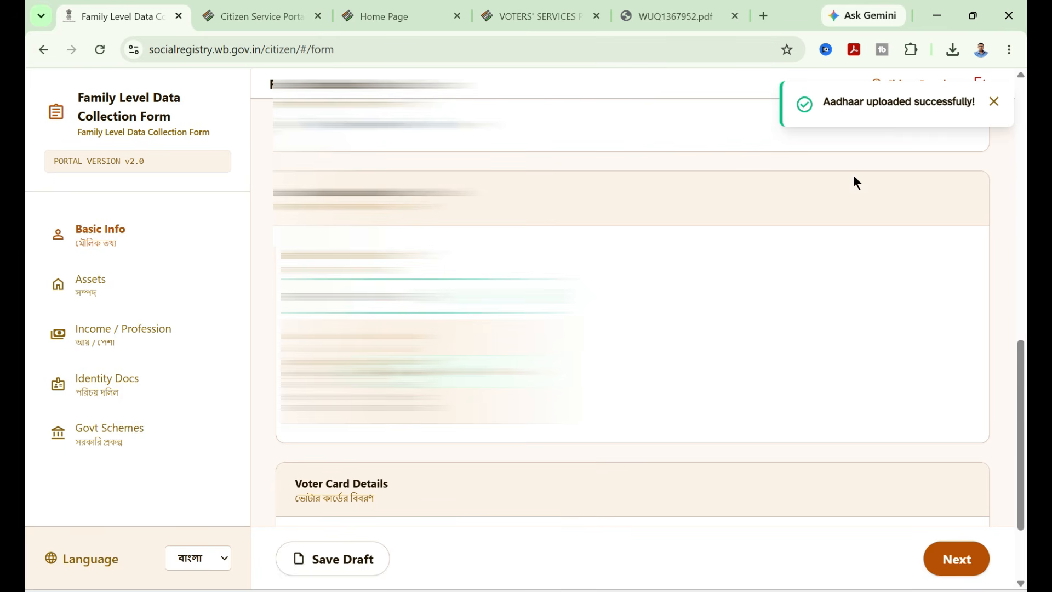
- Upload the EPIC (Voter ID) document and save the draft
{"action": "scroll", "coordinate": [624, 312], "scroll_direction": "down", "scroll_amount": 2}
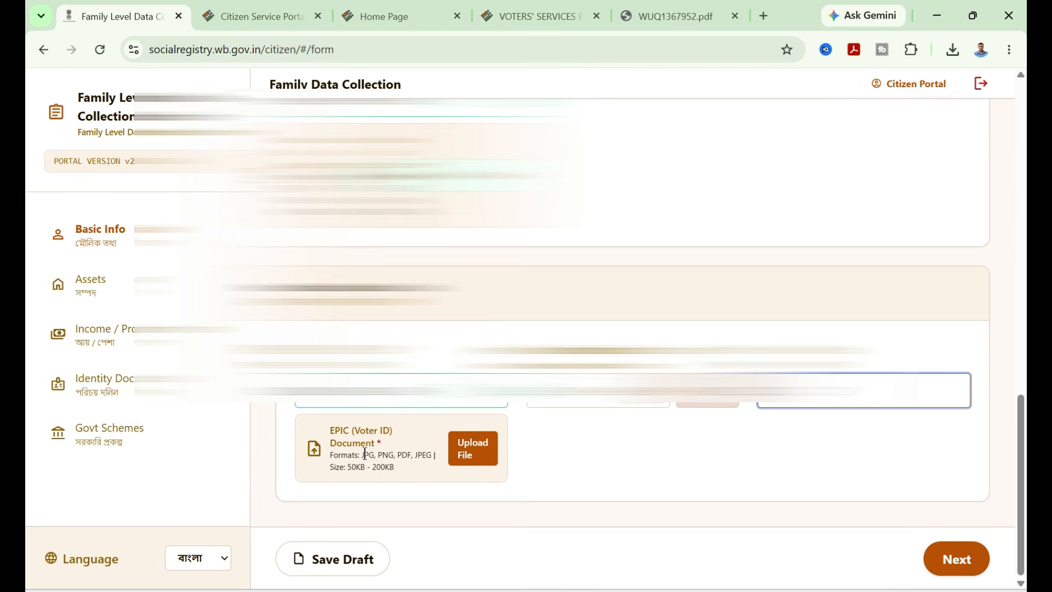
{"action": "left_click", "coordinate": [471, 453]}
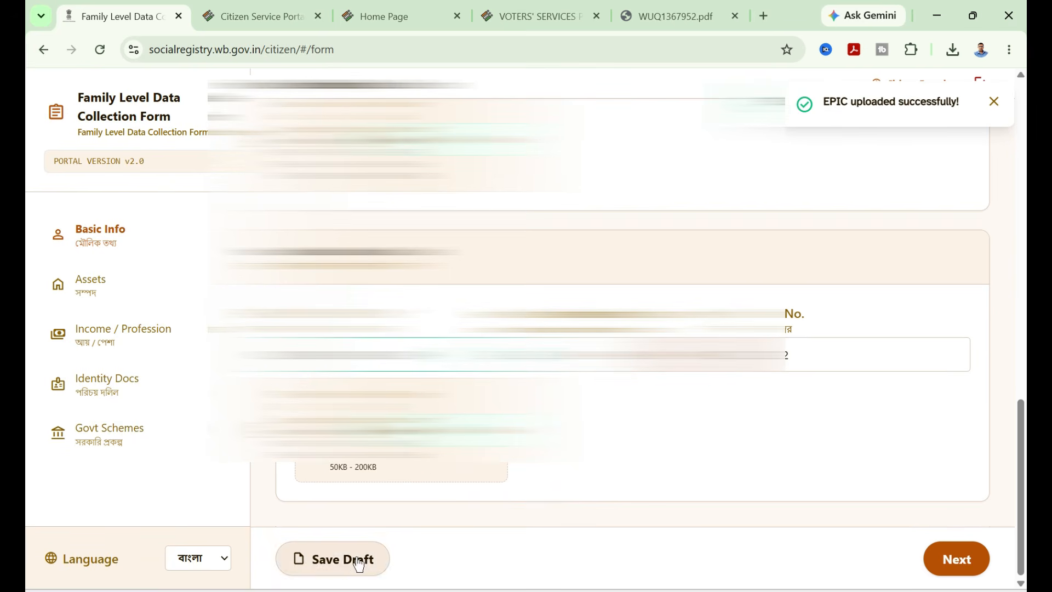
{"action": "left_click", "coordinate": [340, 564]}
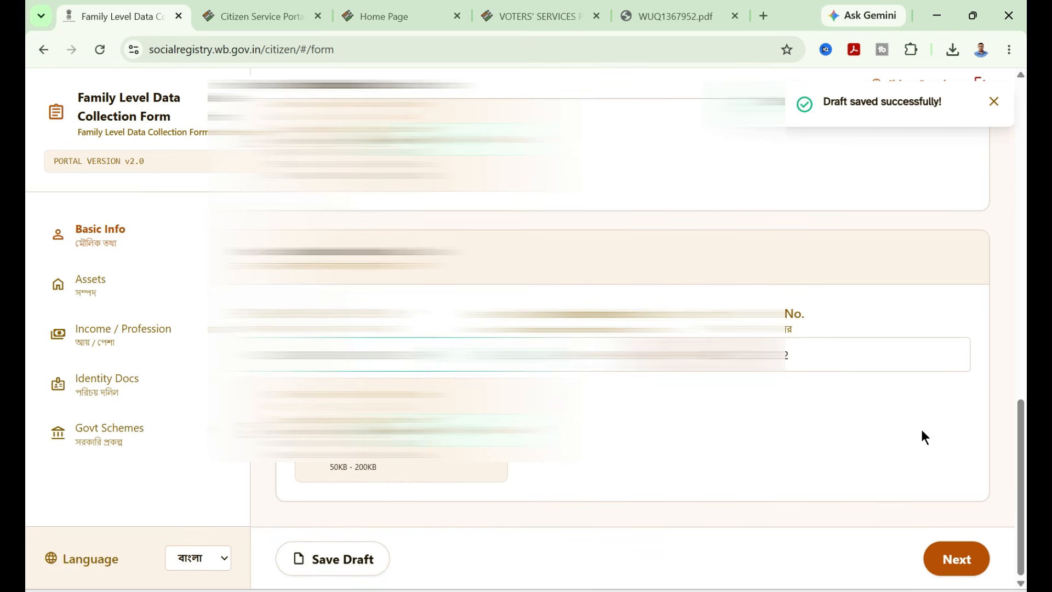
- Continue to Assets and set Has Health Insurance to Yes with insurance type Government
{"action": "left_click", "coordinate": [953, 559]}
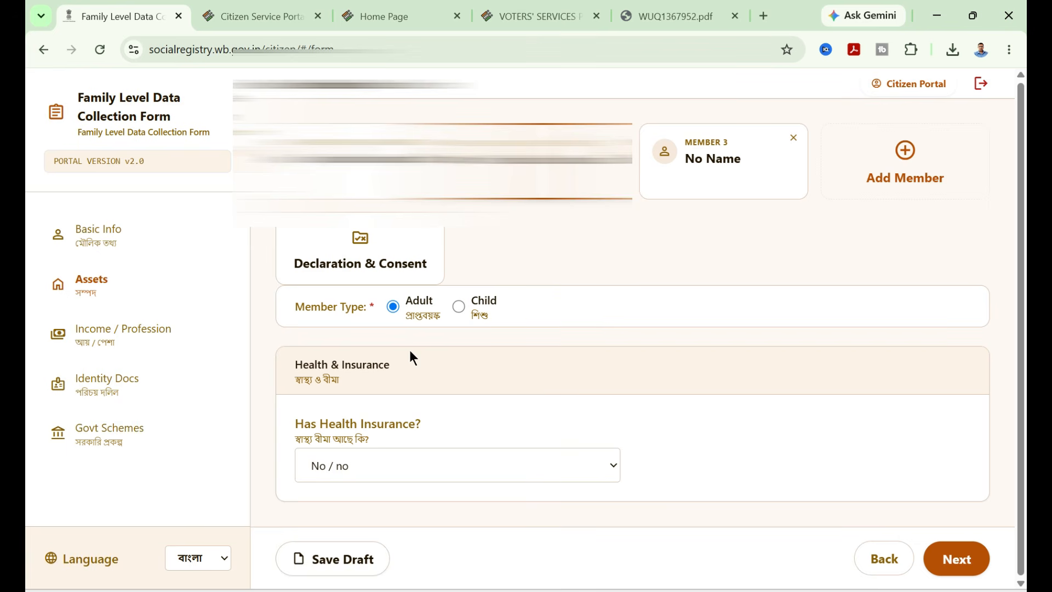
{"action": "left_click_drag", "start_coordinate": [295, 368], "coordinate": [393, 368]}
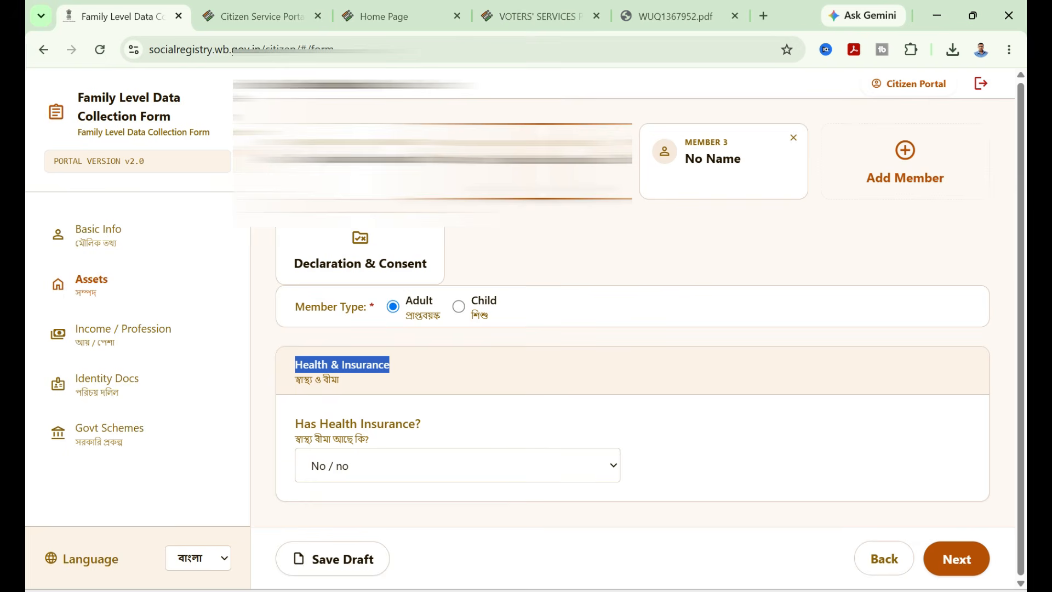
{"action": "left_click", "coordinate": [474, 467]}
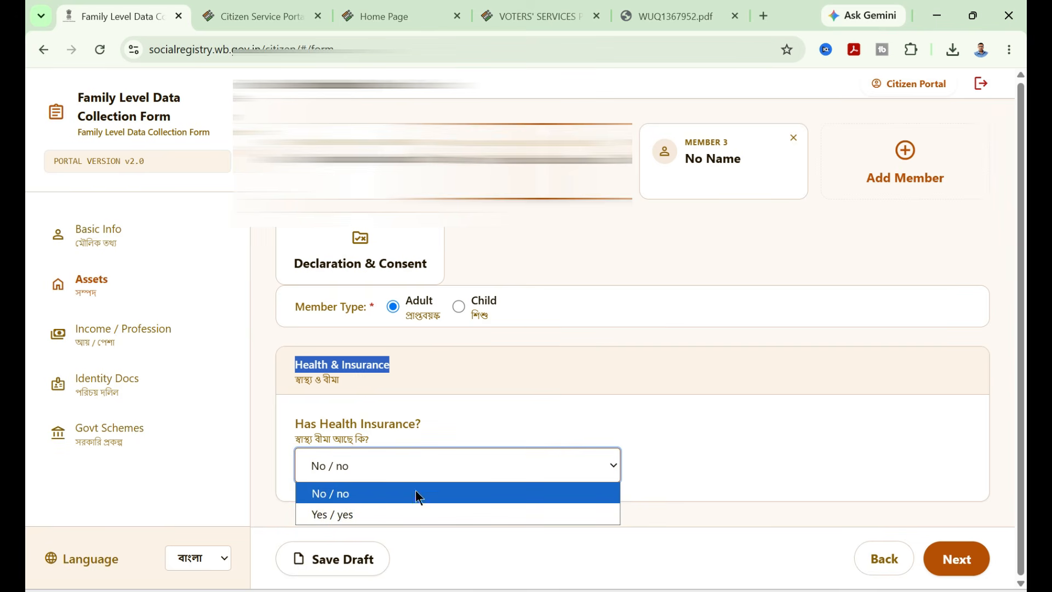
{"action": "left_click", "coordinate": [381, 514]}
{"action": "left_click", "coordinate": [752, 465]}
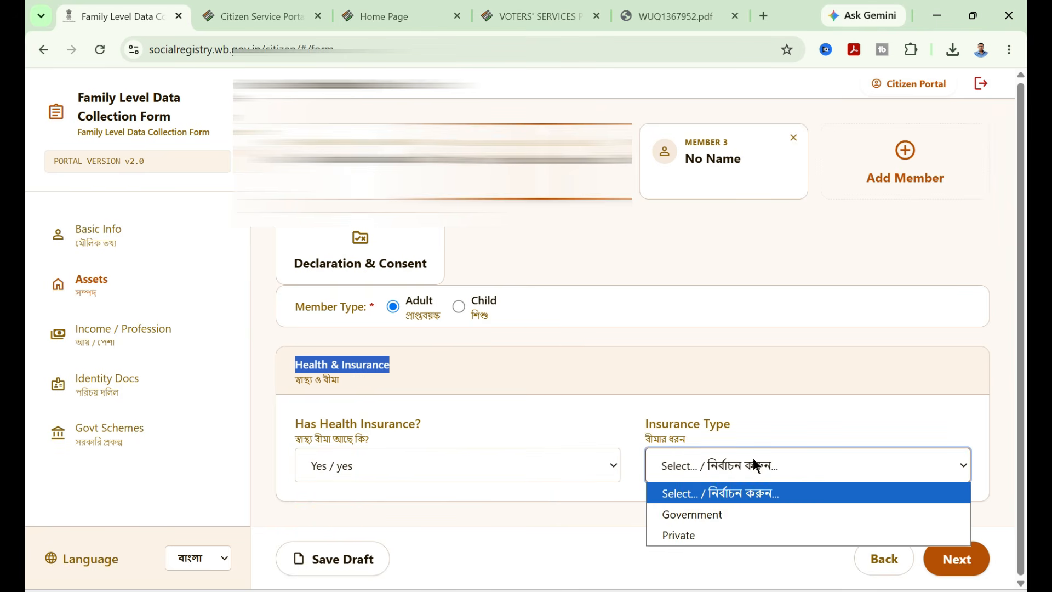
{"action": "left_click", "coordinate": [751, 514]}
- Select Swasthya Sathi as the government health insurance scheme
{"action": "scroll", "coordinate": [767, 420], "scroll_direction": "down", "scroll_amount": 2}
{"action": "left_click", "coordinate": [450, 448]}
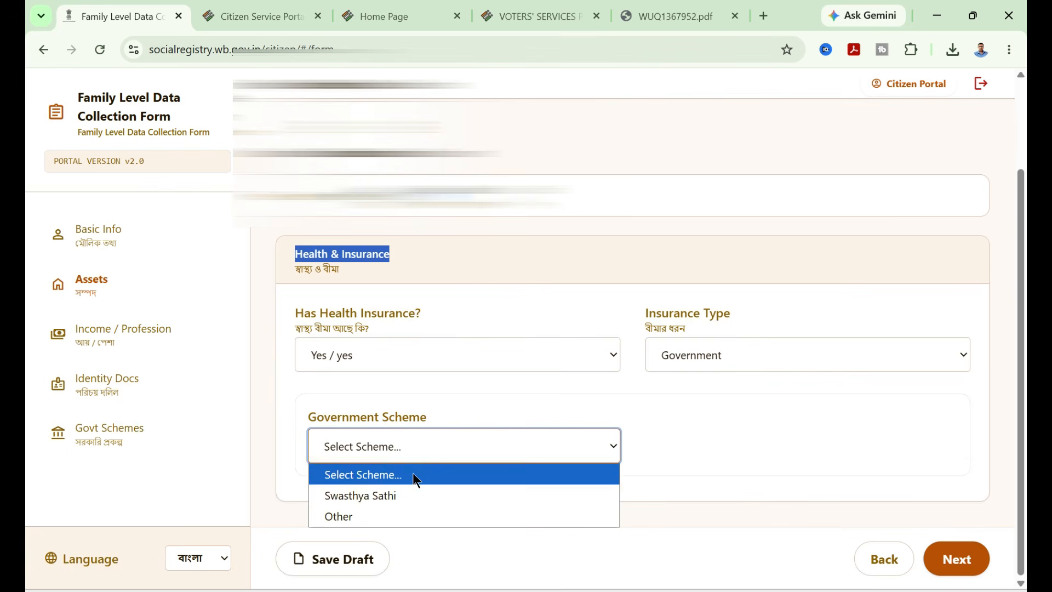
{"action": "left_click", "coordinate": [377, 496]}
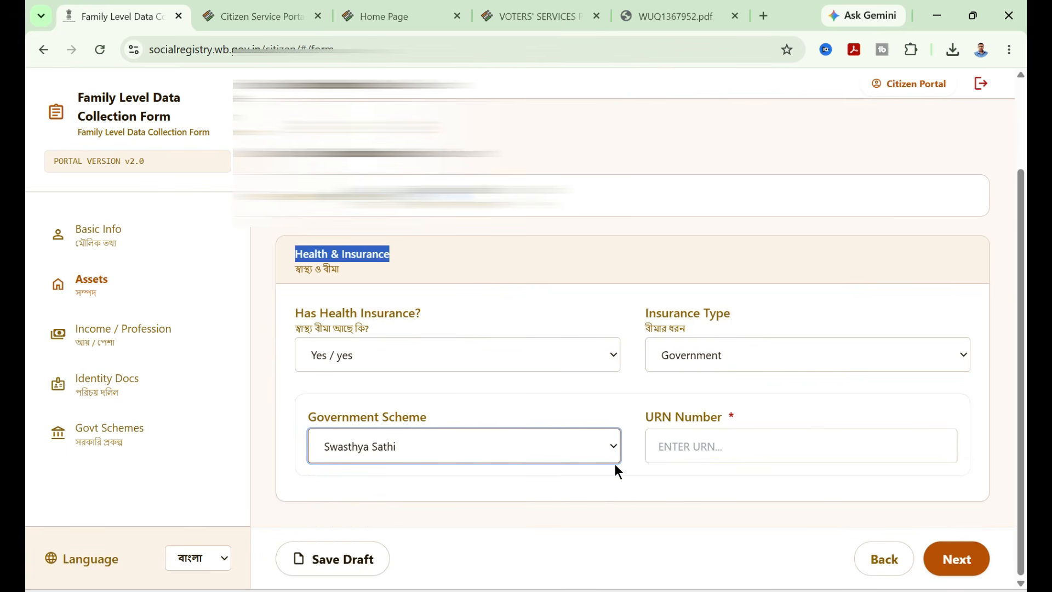
- Enter the Swasthya Sathi URN number and continue to the Income / Profession section
{"action": "left_click", "coordinate": [707, 451]}
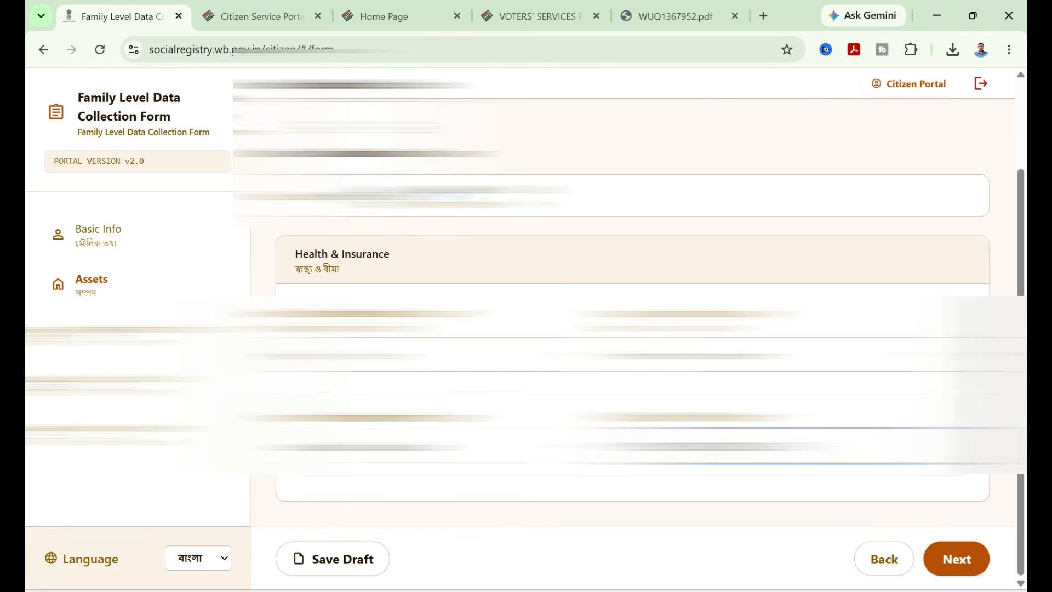
{"action": "left_click", "coordinate": [960, 564]}
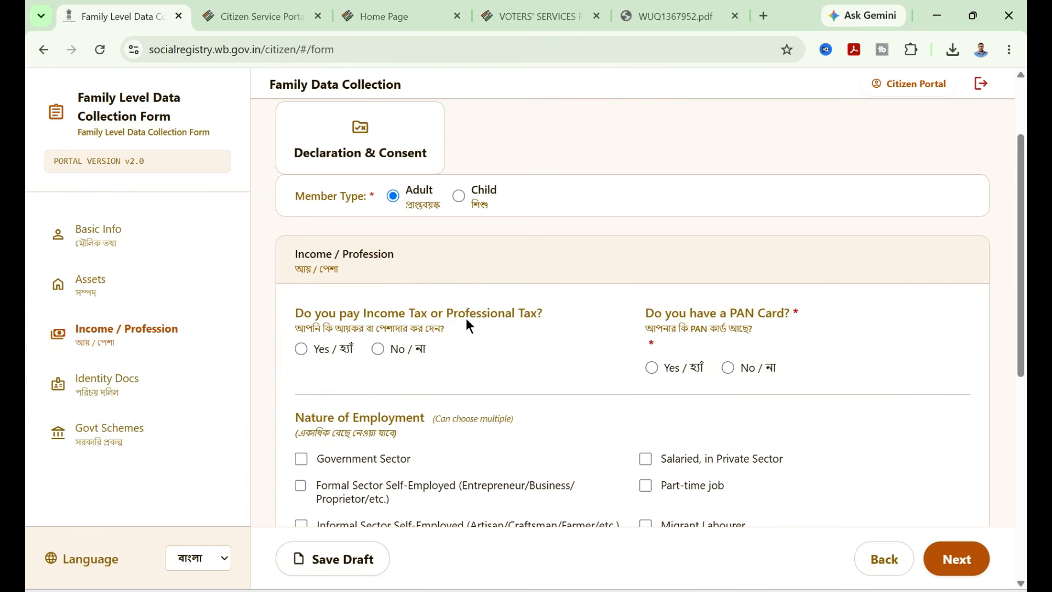
{"action": "scroll", "coordinate": [469, 326], "scroll_direction": "down", "scroll_amount": 1}
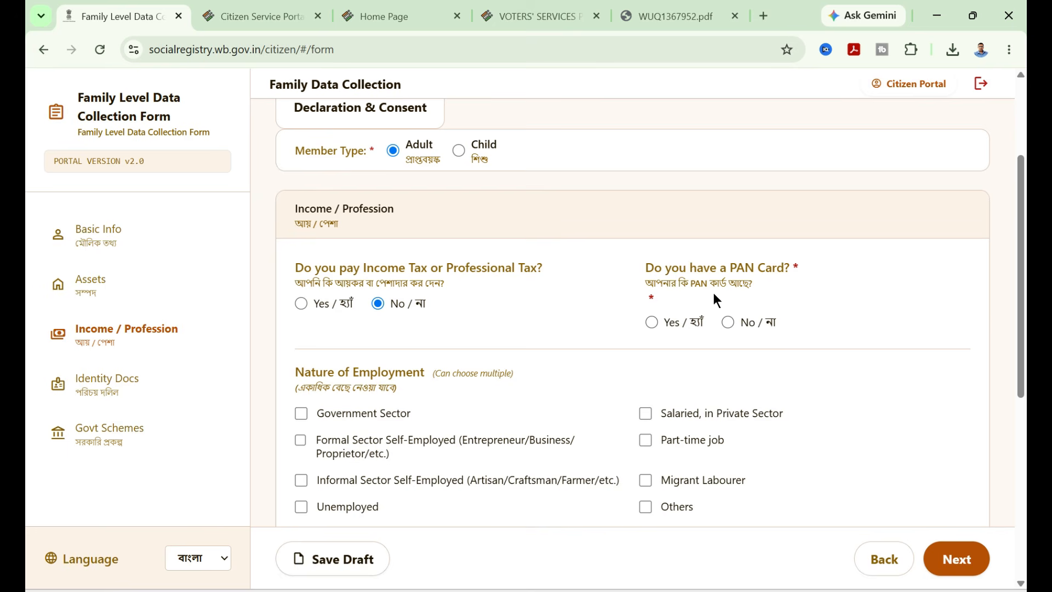
- Indicate that the member has a PAN card and enter the PAN number
{"action": "left_click", "coordinate": [651, 321]}
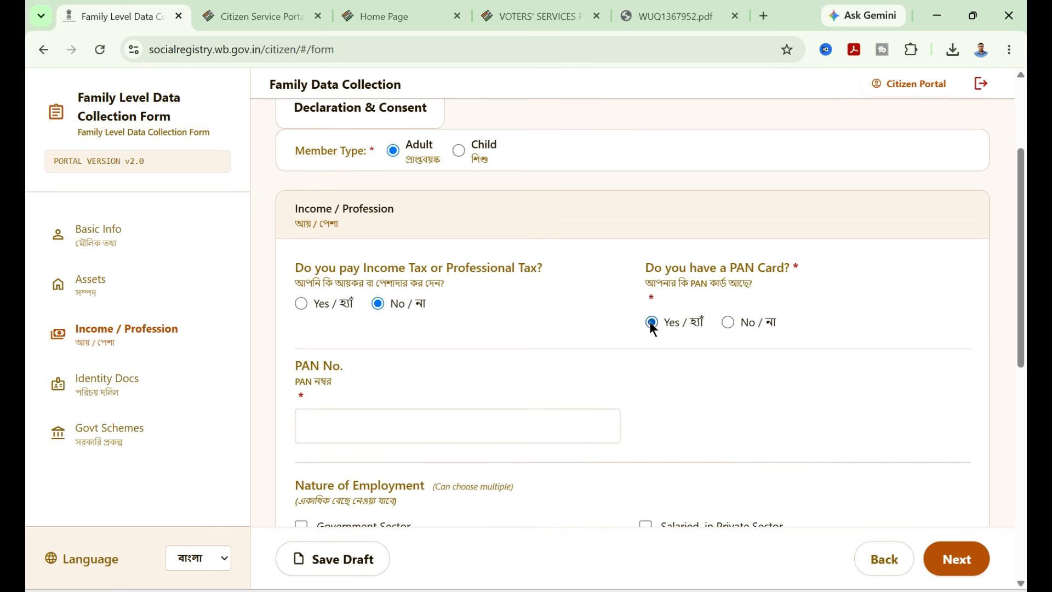
{"action": "left_click", "coordinate": [344, 427]}
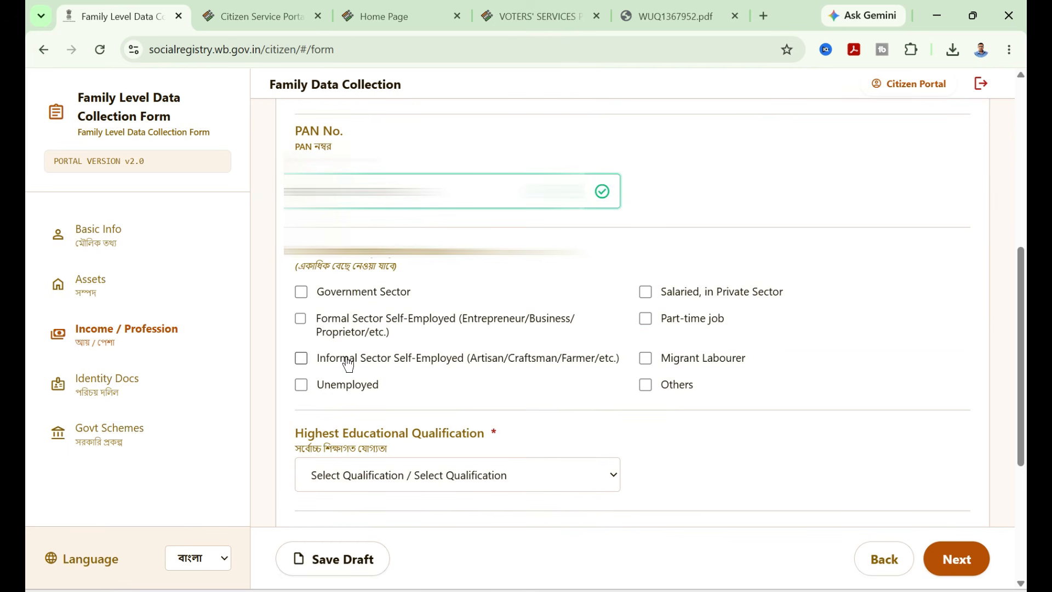
- Tick Unemployed as the nature of employment and set the highest educational qualification to Graduation
{"action": "left_click", "coordinate": [301, 385]}
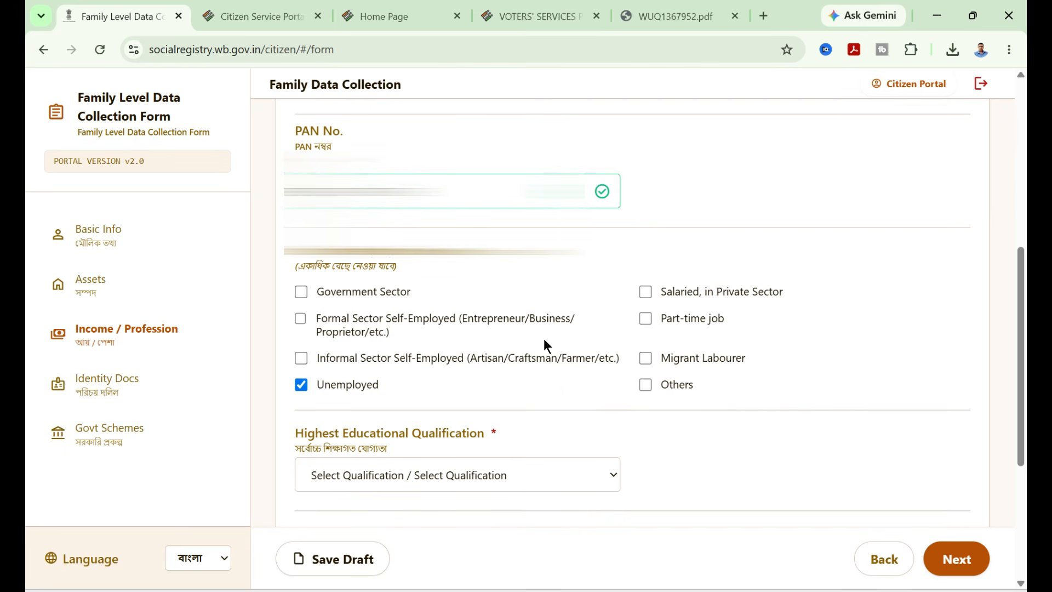
{"action": "scroll", "coordinate": [519, 305], "scroll_direction": "down", "scroll_amount": 3}
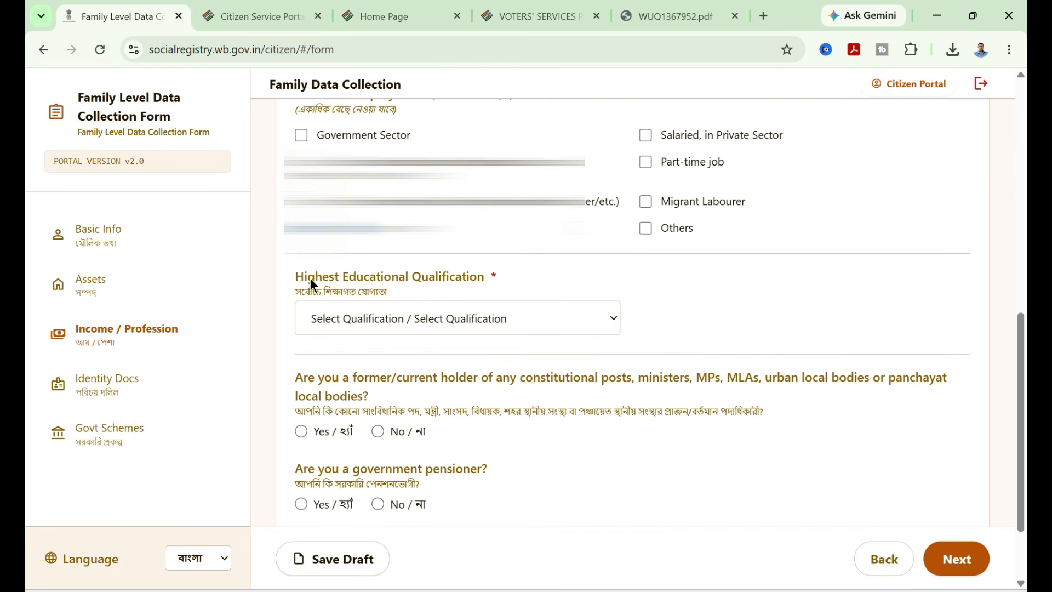
{"action": "left_click", "coordinate": [380, 318]}
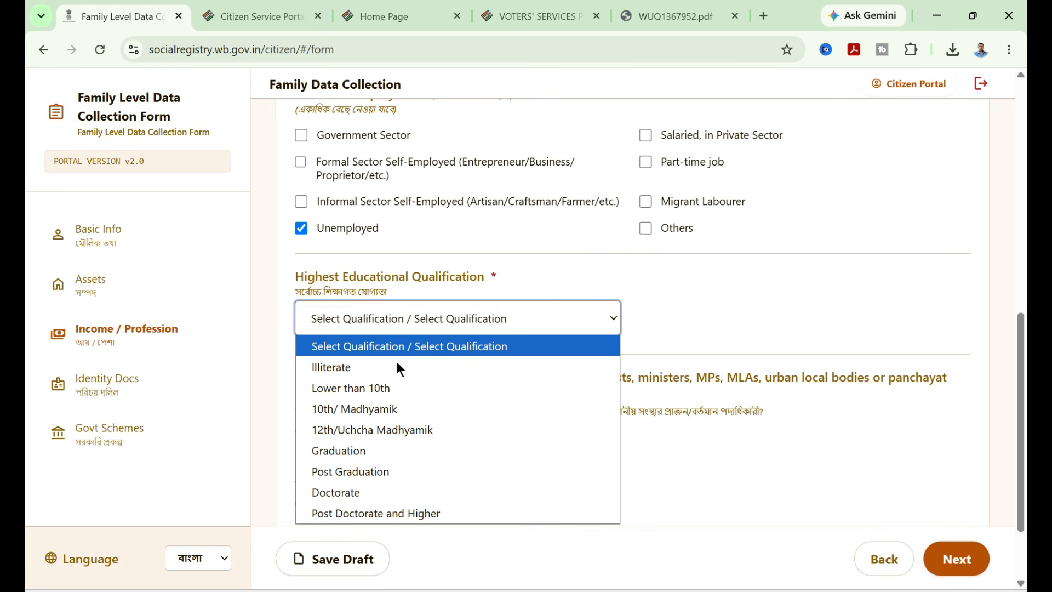
{"action": "left_click", "coordinate": [361, 450]}
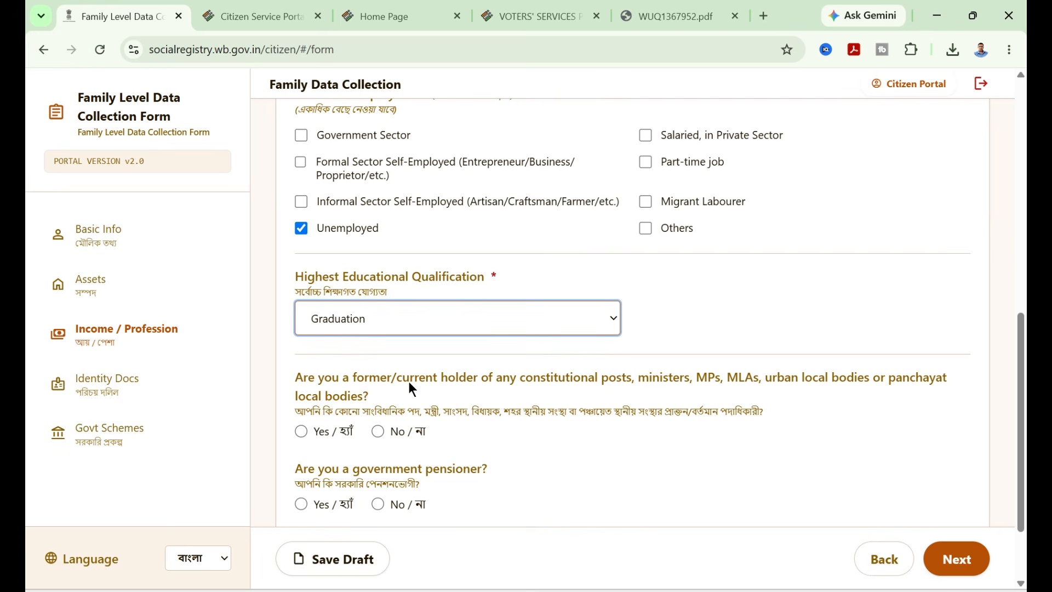
- Answer No for constitutional post holder, government pensioner and GST registration, then continue to Identity Docs
{"action": "left_click", "coordinate": [377, 431]}
{"action": "scroll", "coordinate": [406, 403], "scroll_direction": "down", "scroll_amount": 2}
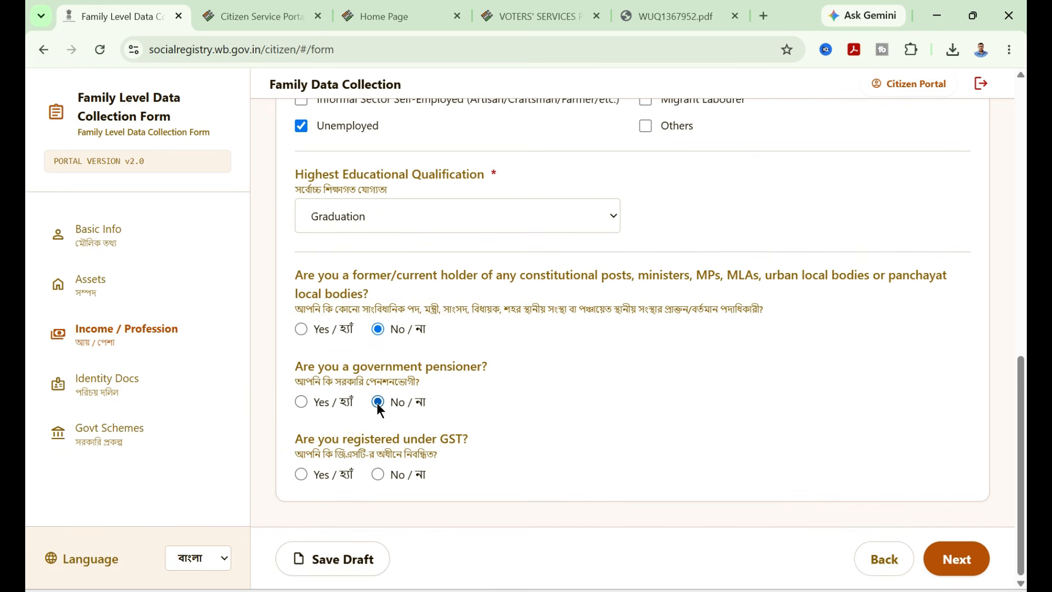
{"action": "left_click", "coordinate": [378, 473]}
{"action": "left_click", "coordinate": [964, 573]}
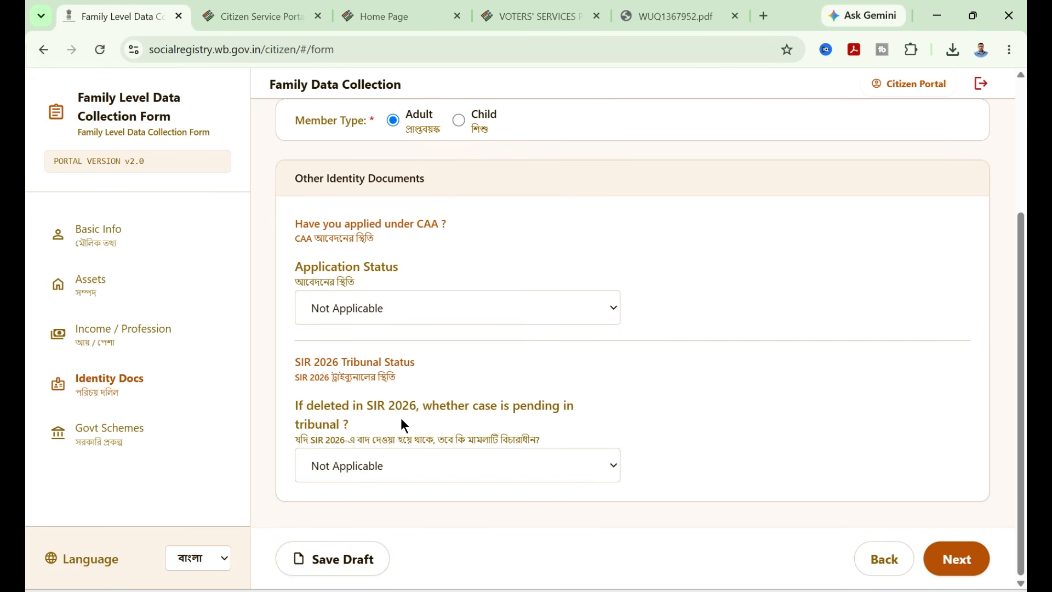
- Set CAA application status and SIR 2026 tribunal status to Not Applicable and continue to Government Schemes
{"action": "left_click", "coordinate": [407, 464]}
{"action": "left_click", "coordinate": [636, 473]}
{"action": "left_click", "coordinate": [582, 307]}
{"action": "left_click", "coordinate": [651, 393]}
{"action": "left_click", "coordinate": [954, 561]}
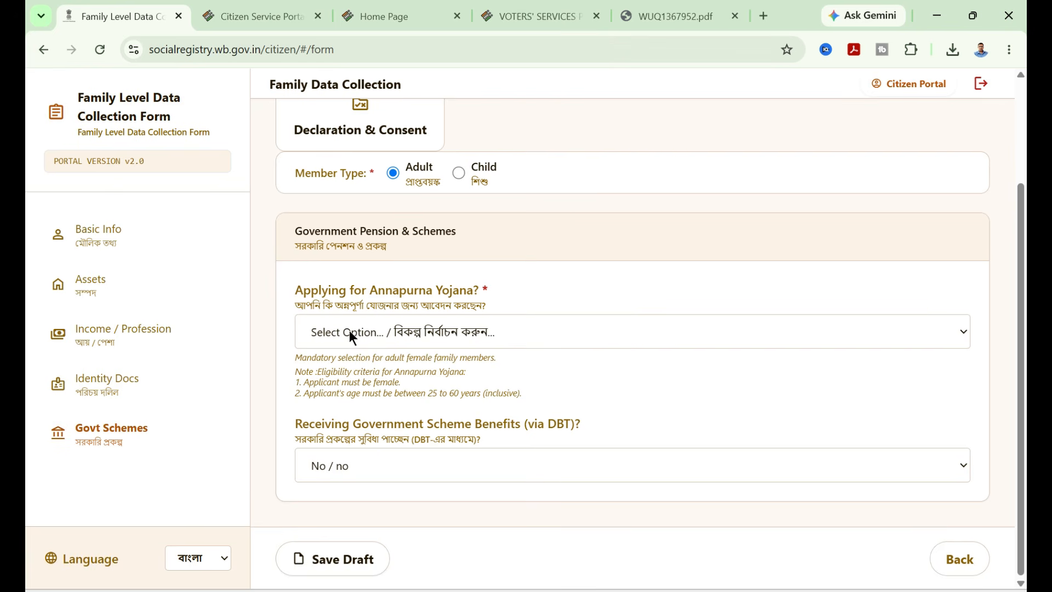
- Set Applying for Annapurna Yojana to Yes, I am applying
{"action": "left_click_drag", "start_coordinate": [295, 290], "coordinate": [475, 294]}
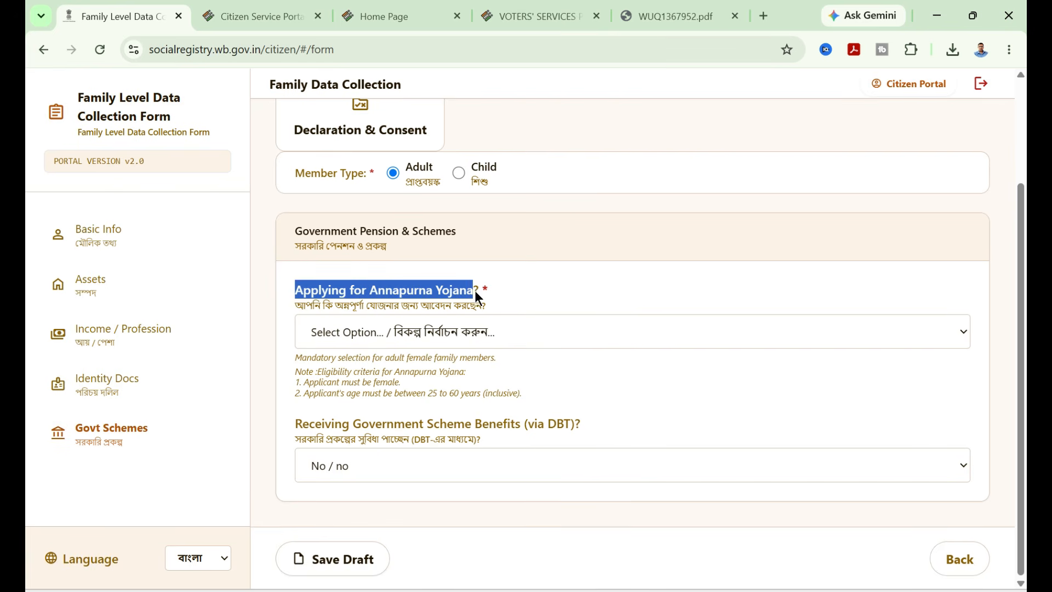
{"action": "left_click", "coordinate": [294, 304]}
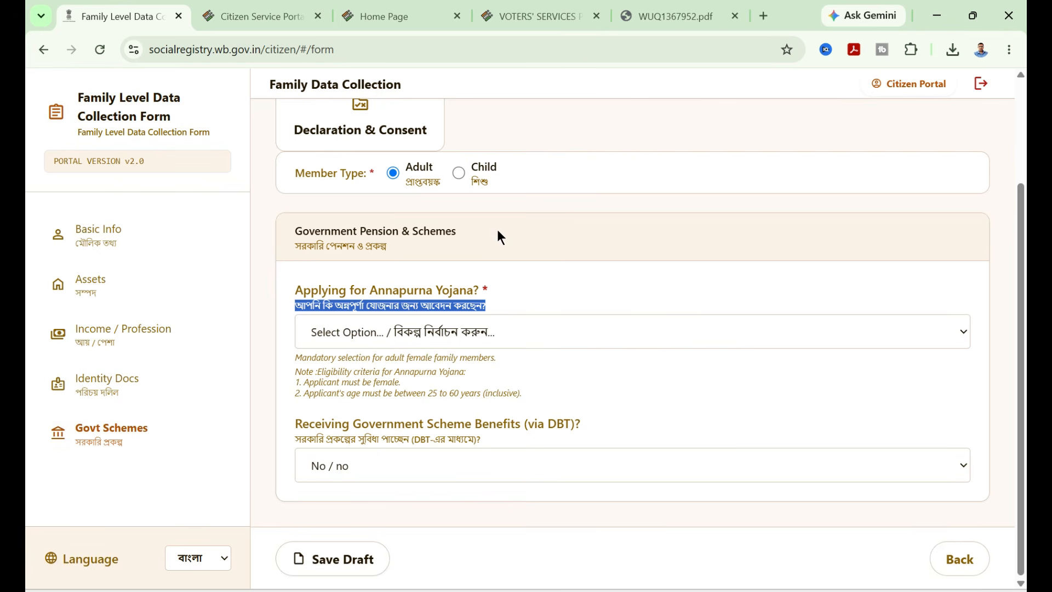
{"action": "left_click", "coordinate": [481, 333]}
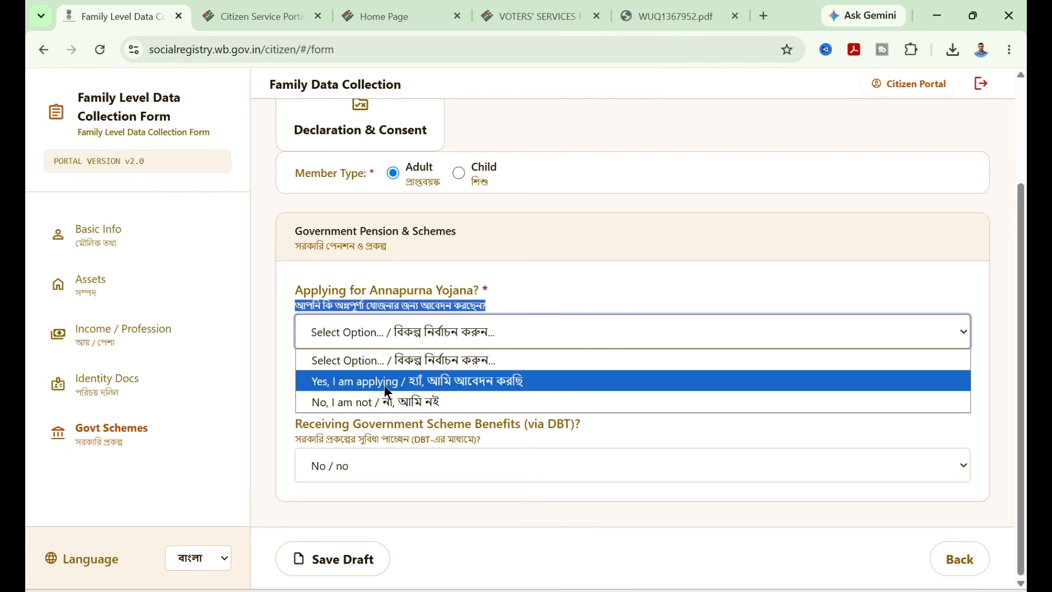
{"action": "left_click", "coordinate": [474, 385]}
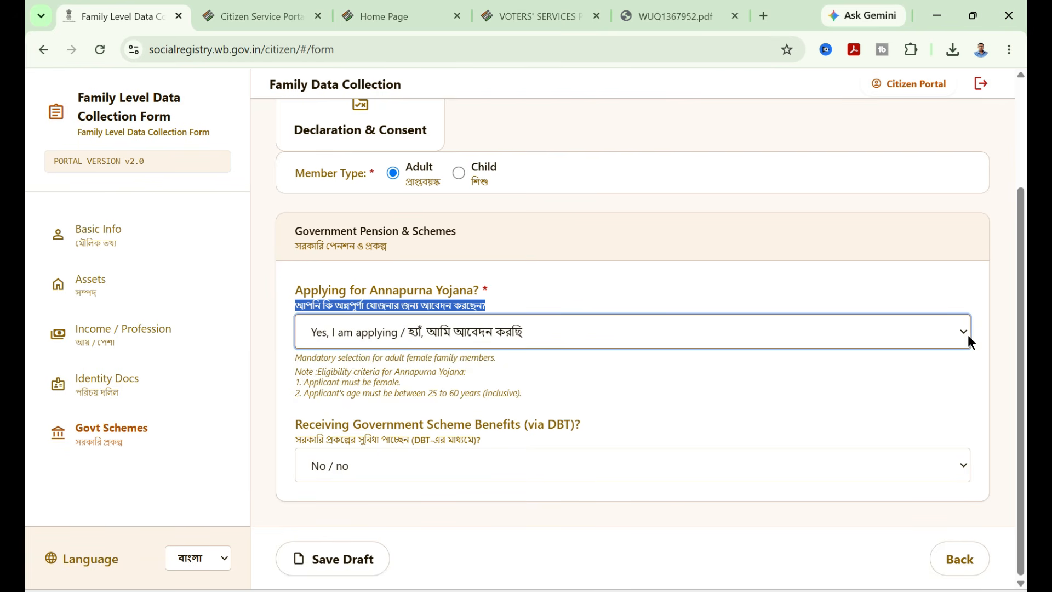
- Set Receiving Government Scheme Benefits (via DBT) to Yes
{"action": "scroll", "coordinate": [576, 268], "scroll_direction": "up", "scroll_amount": 3}
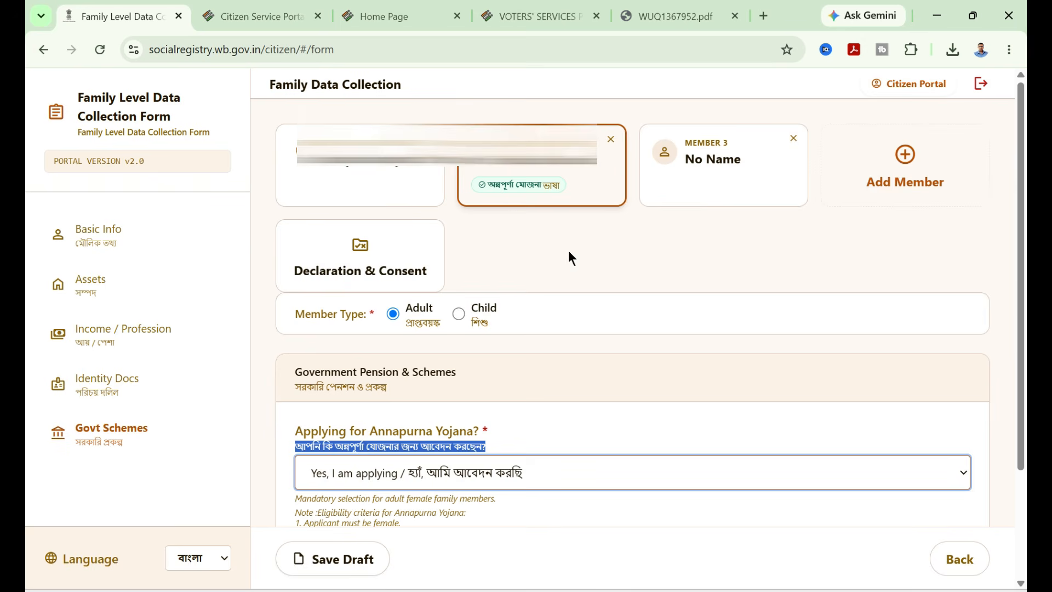
{"action": "scroll", "coordinate": [581, 262], "scroll_direction": "down", "scroll_amount": 3}
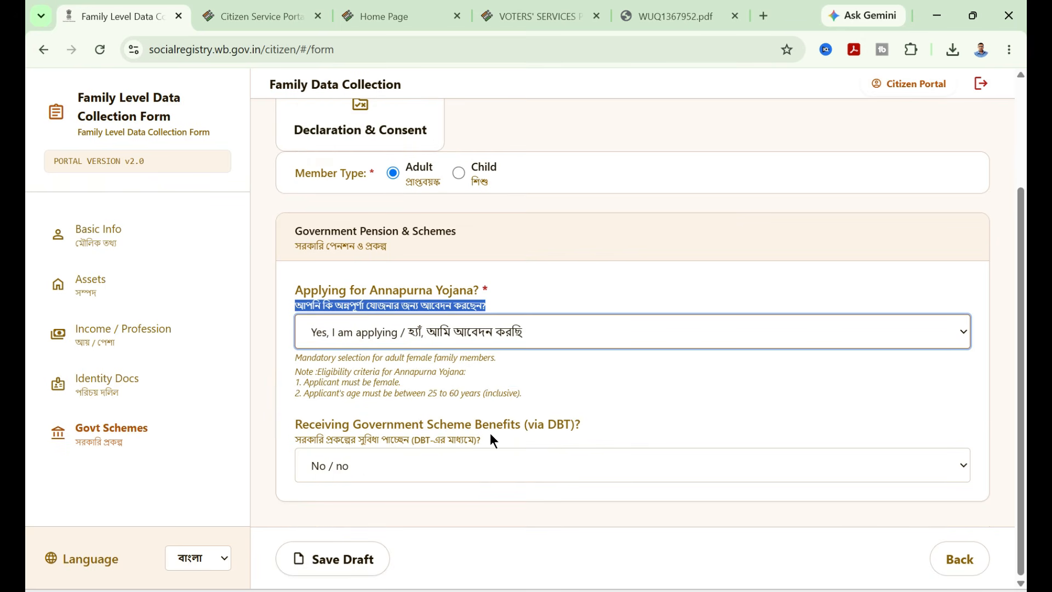
{"action": "left_click", "coordinate": [434, 467]}
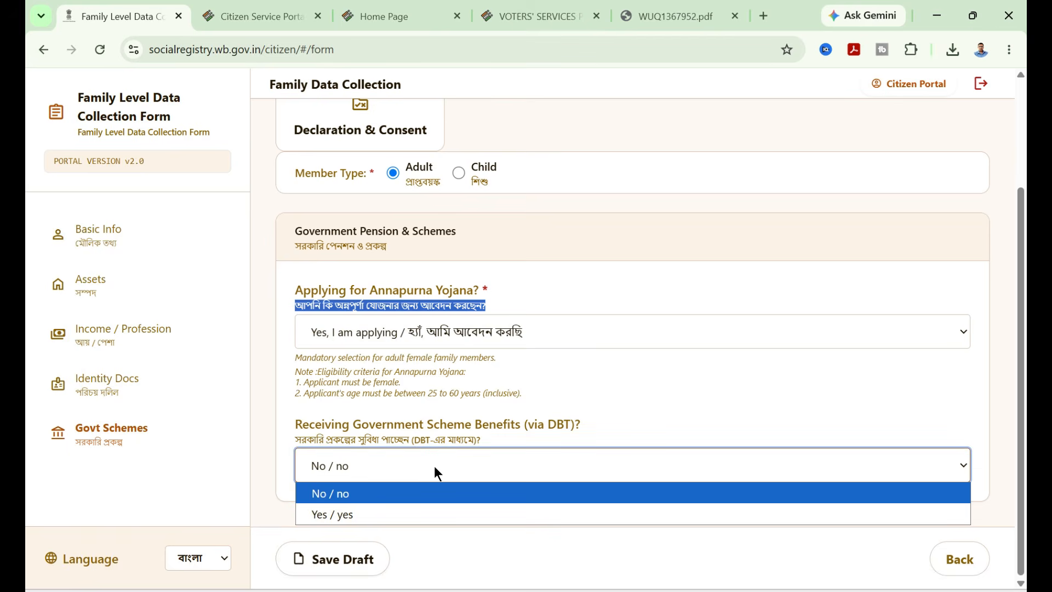
{"action": "left_click", "coordinate": [384, 510]}
- Select Lakshmir Bhandar as Scheme 1 with opt-out set to No
{"action": "scroll", "coordinate": [731, 481], "scroll_direction": "down", "scroll_amount": 3}
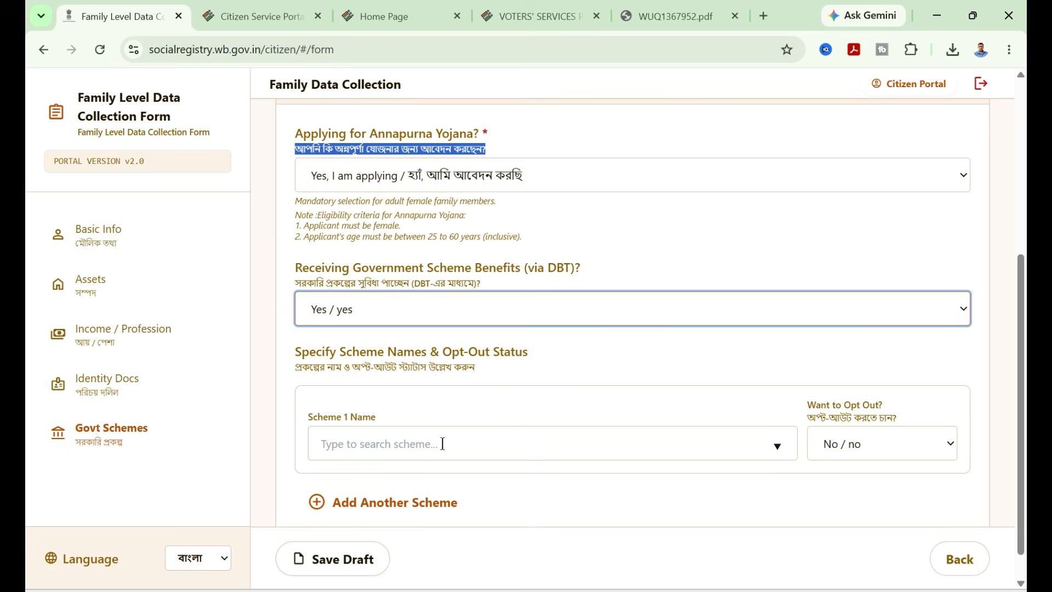
{"action": "left_click", "coordinate": [443, 444]}
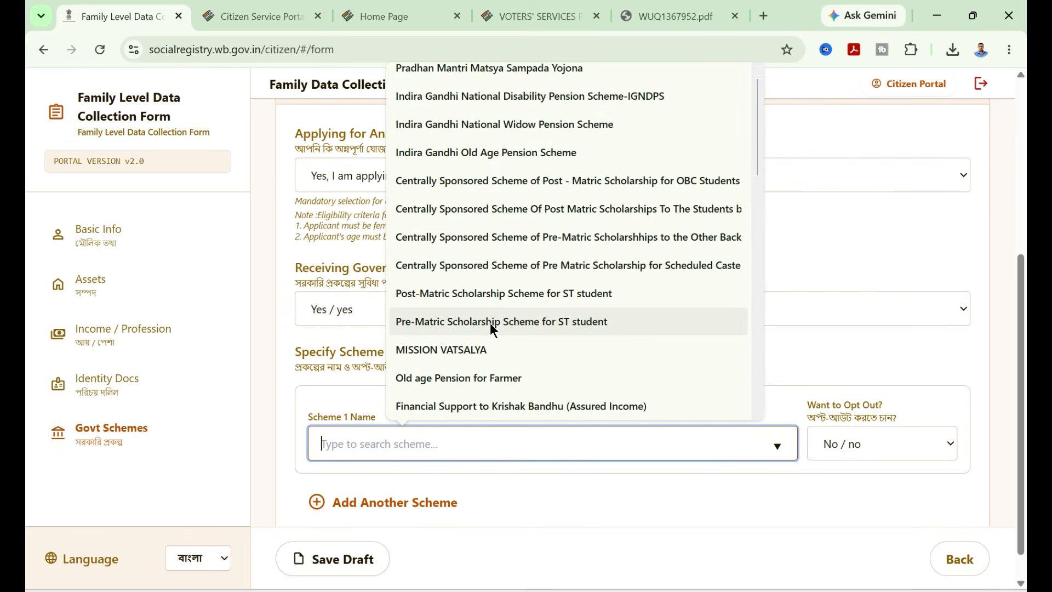
{"action": "scroll", "coordinate": [490, 323], "scroll_direction": "down", "scroll_amount": 5}
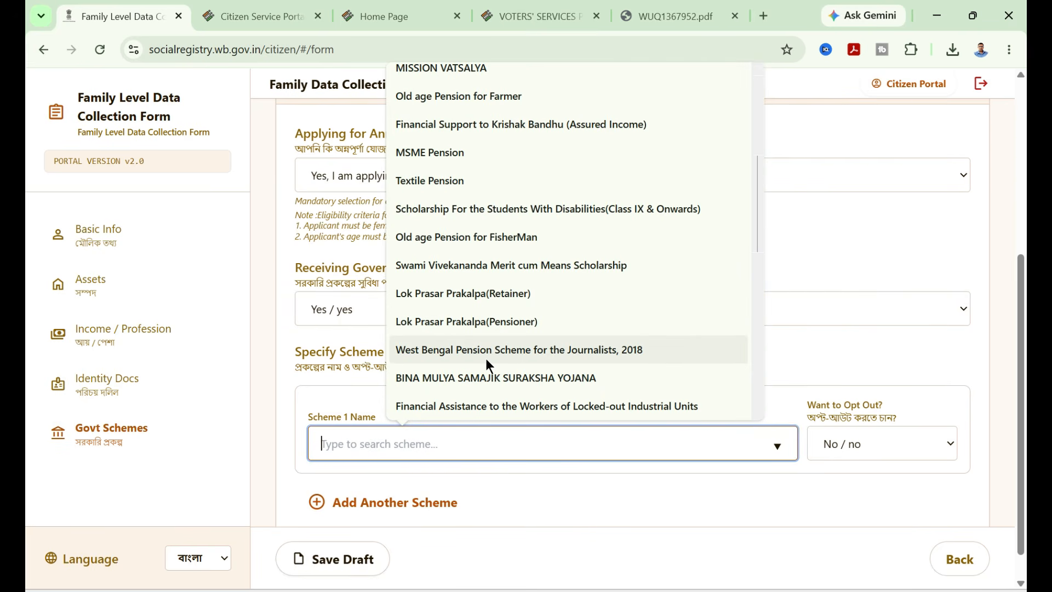
{"action": "scroll", "coordinate": [485, 357], "scroll_direction": "down", "scroll_amount": 8}
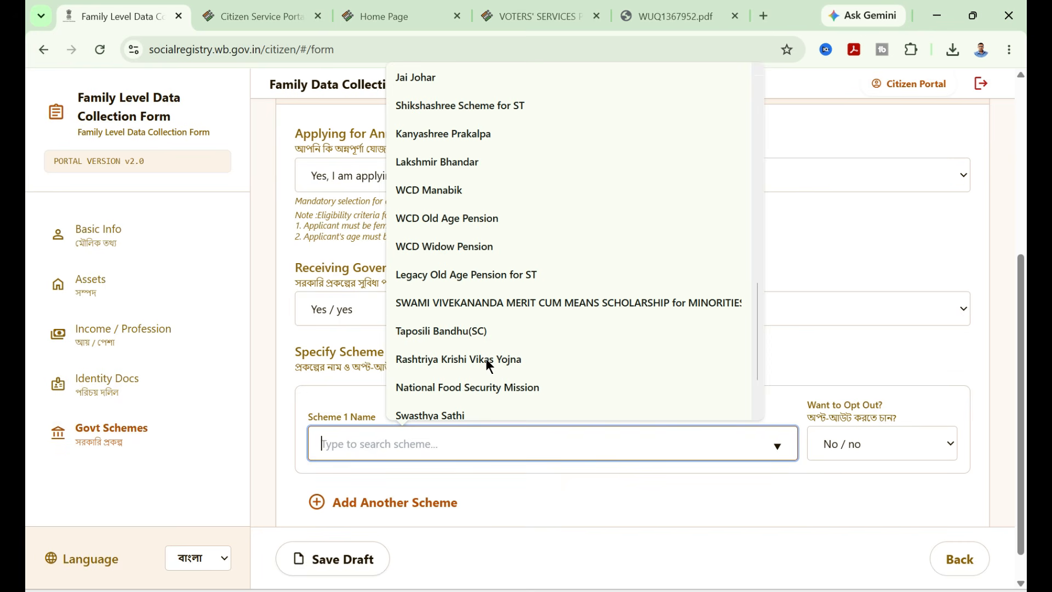
{"action": "left_click", "coordinate": [445, 163]}
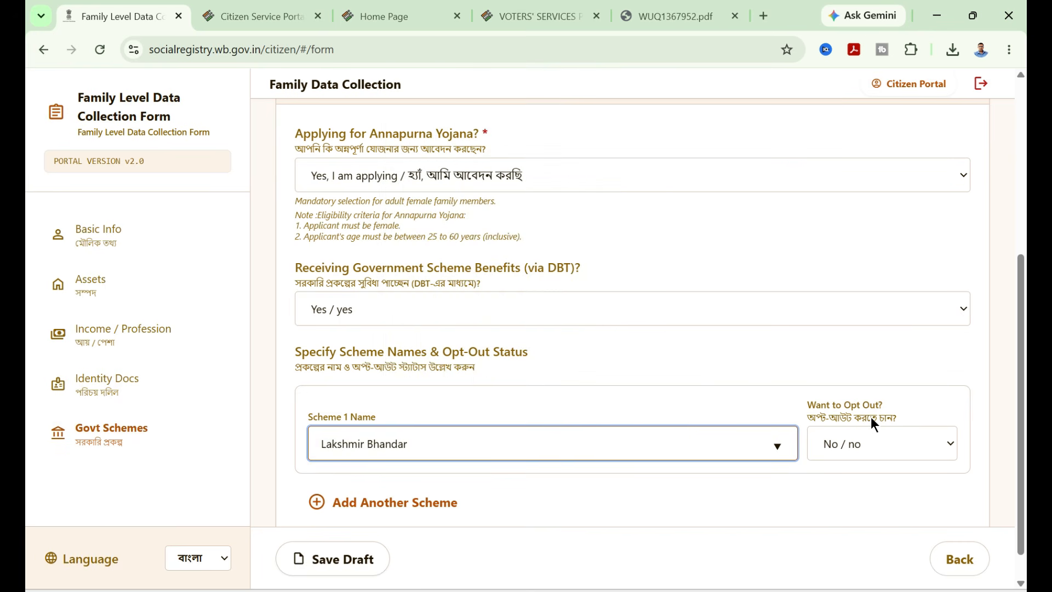
{"action": "left_click", "coordinate": [875, 446]}
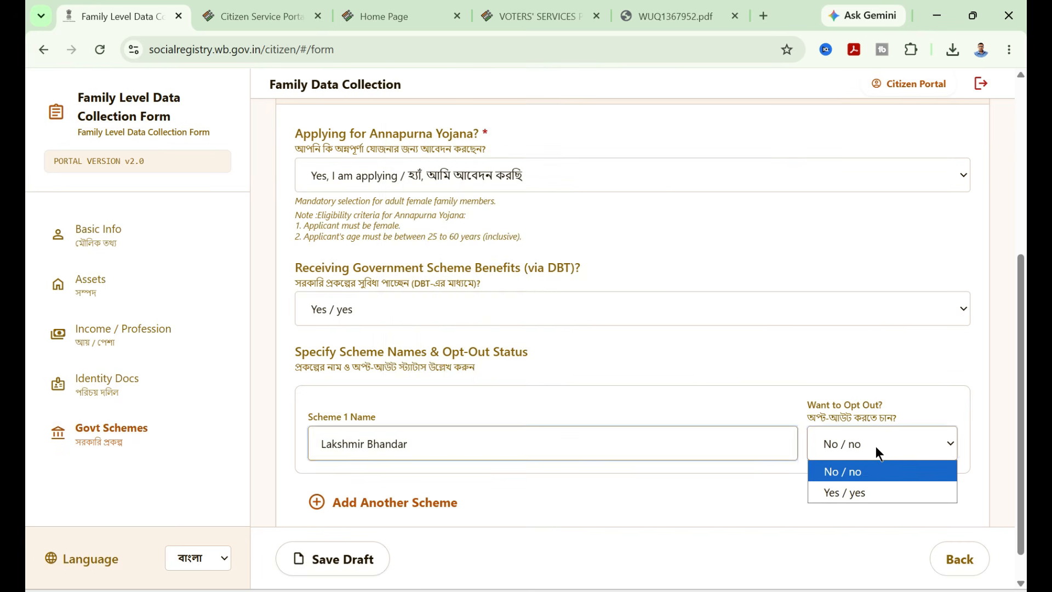
{"action": "left_click", "coordinate": [854, 471]}
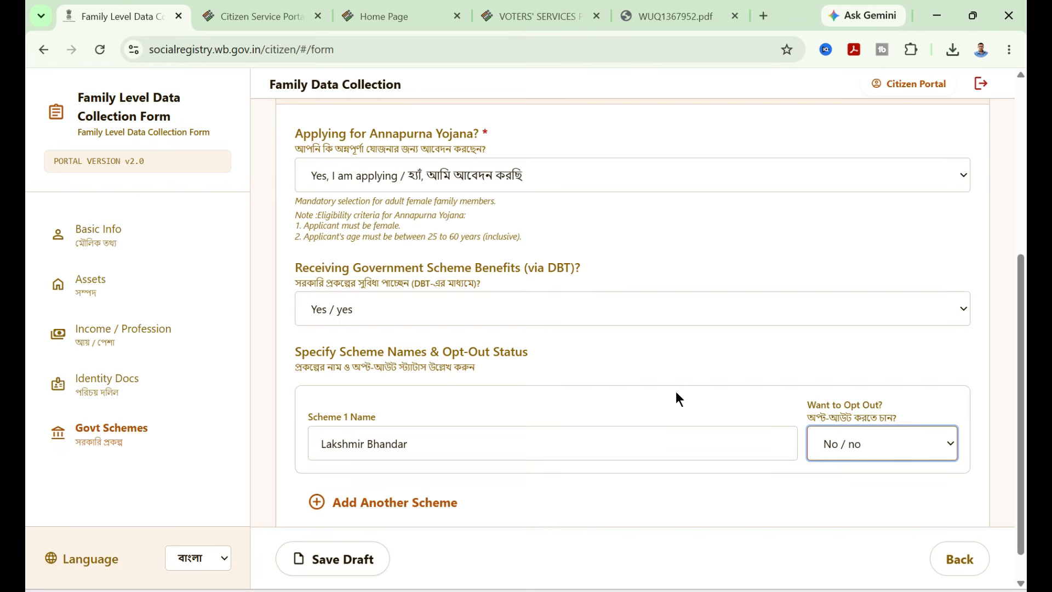
{"action": "left_click", "coordinate": [919, 445]}
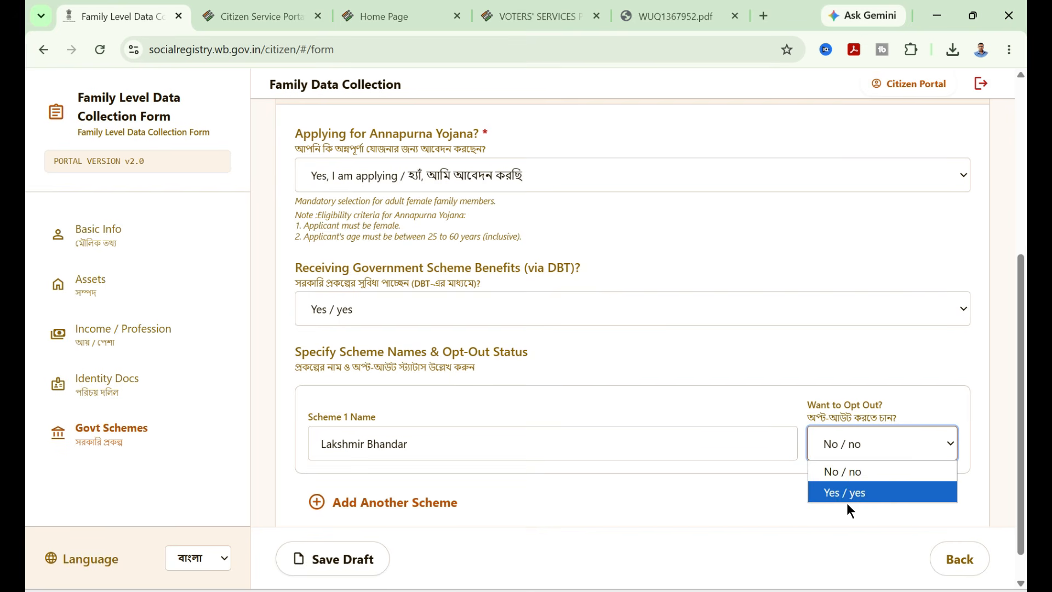
{"action": "left_click", "coordinate": [857, 474]}
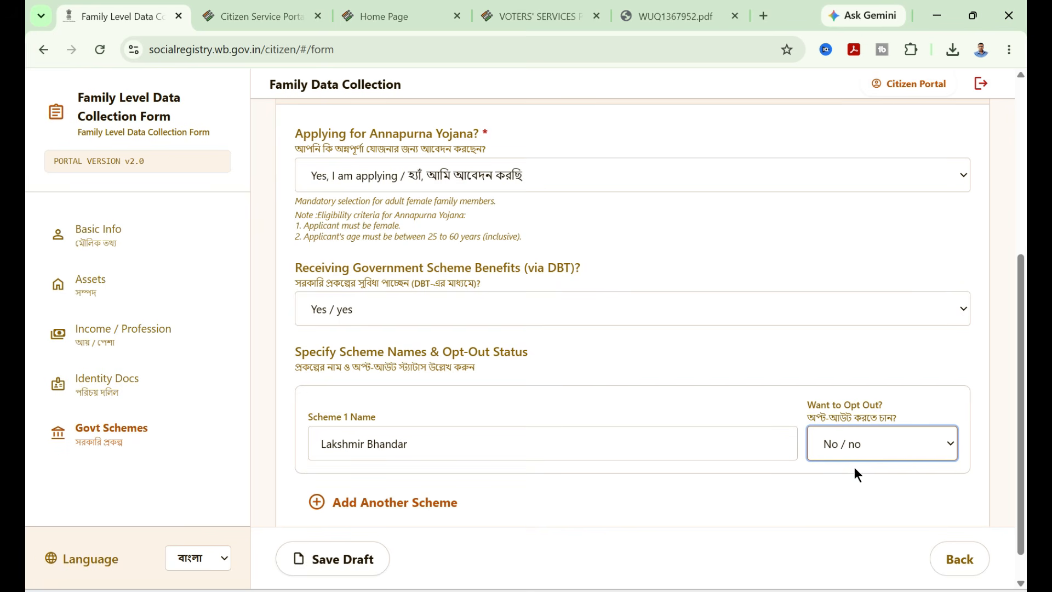
{"action": "scroll", "coordinate": [641, 411], "scroll_direction": "down", "scroll_amount": 1}
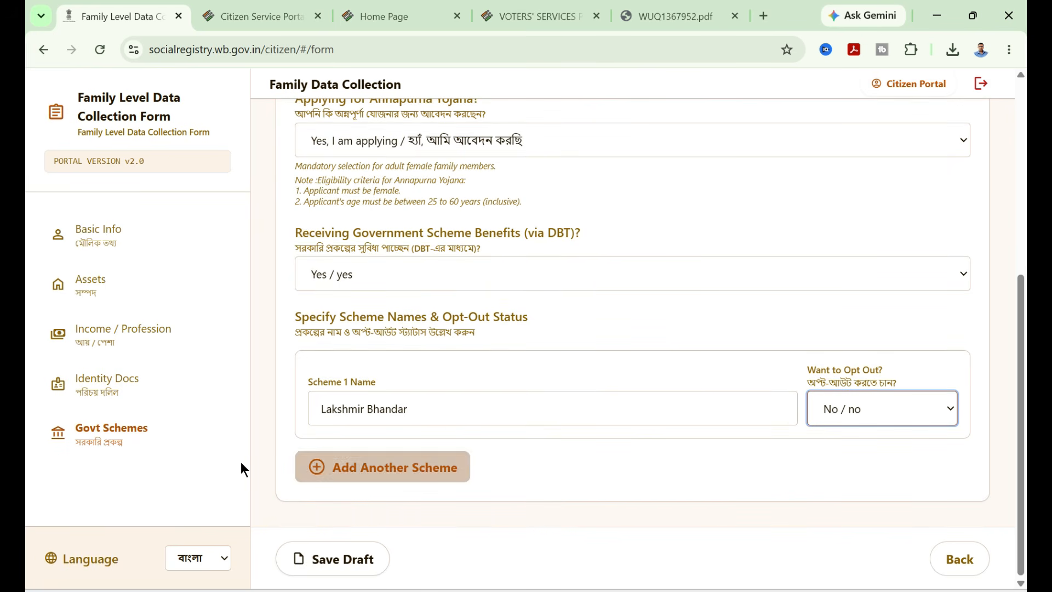
{"action": "left_click", "coordinate": [408, 470]}
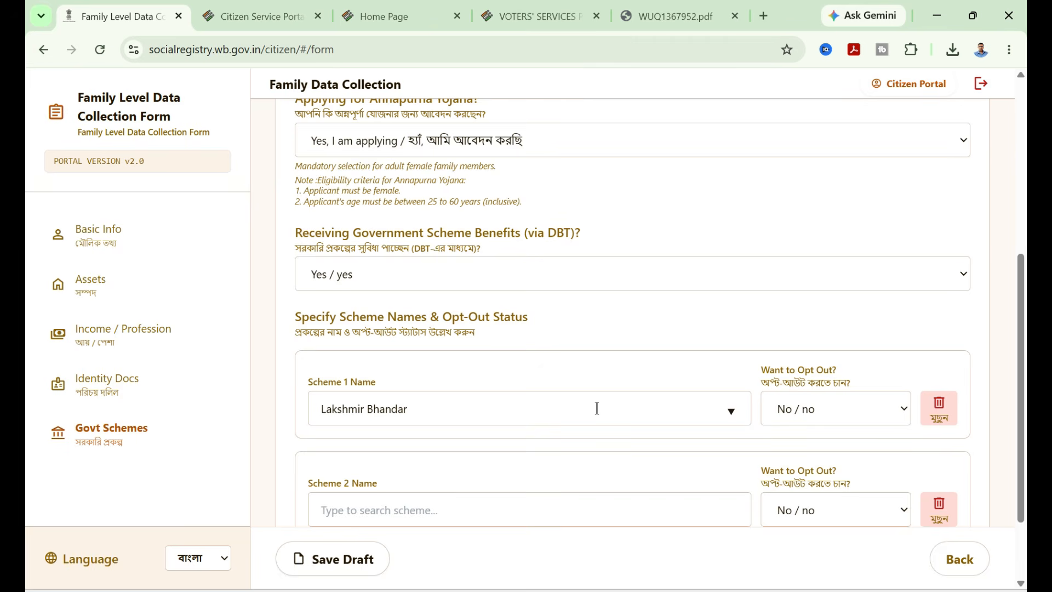
{"action": "scroll", "coordinate": [472, 356], "scroll_direction": "down", "scroll_amount": 3}
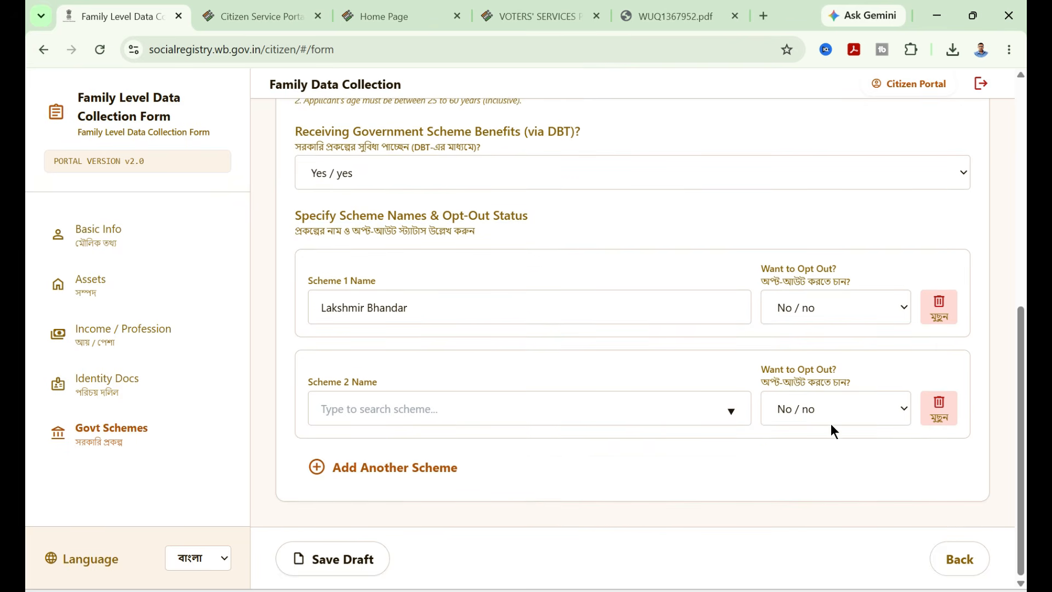
{"action": "left_click", "coordinate": [939, 407]}
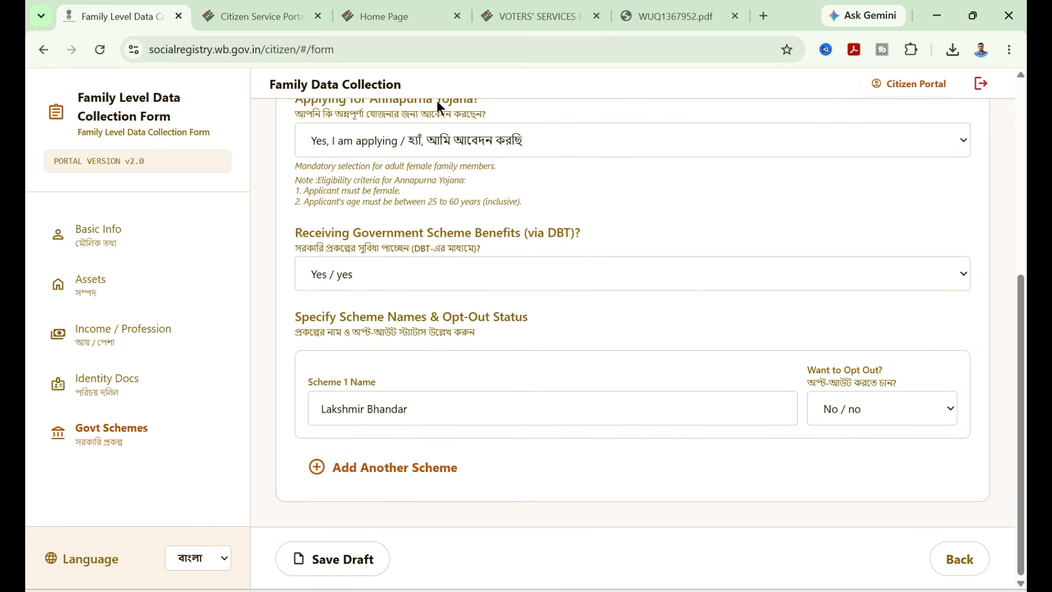
- Save the draft of this member's form
{"action": "left_click", "coordinate": [373, 559]}
{"action": "scroll", "coordinate": [723, 384], "scroll_direction": "up", "scroll_amount": 8}
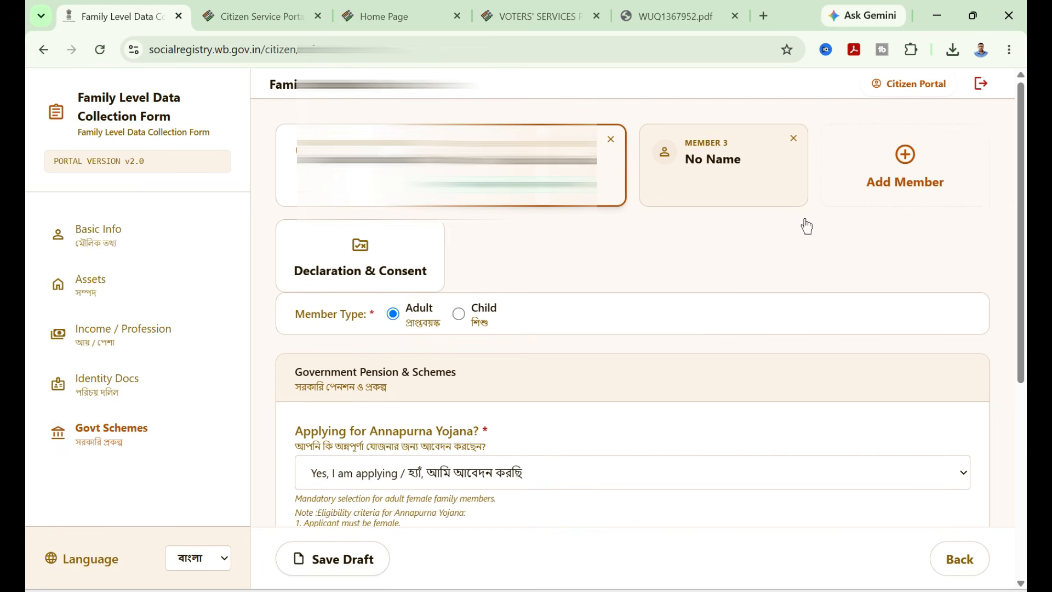
{"action": "scroll", "coordinate": [866, 329], "scroll_direction": "down", "scroll_amount": 10}
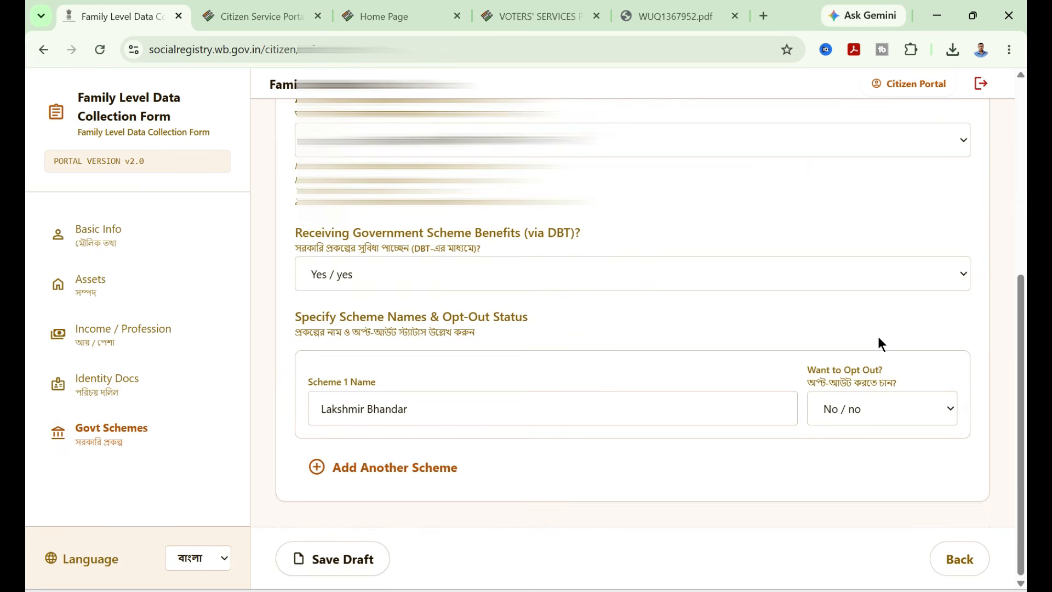
{"action": "left_click", "coordinate": [959, 560]}
{"action": "left_click", "coordinate": [959, 560]}
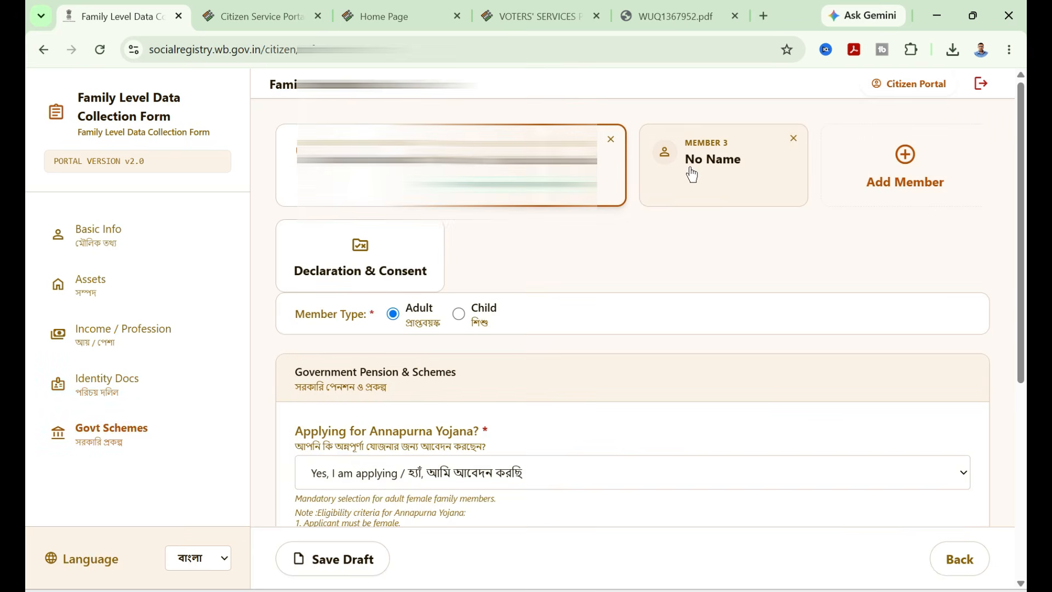
- Open Member 3's form as an adult and fill in the name, relation with head of family, date of birth and gender
{"action": "left_click", "coordinate": [733, 186]}
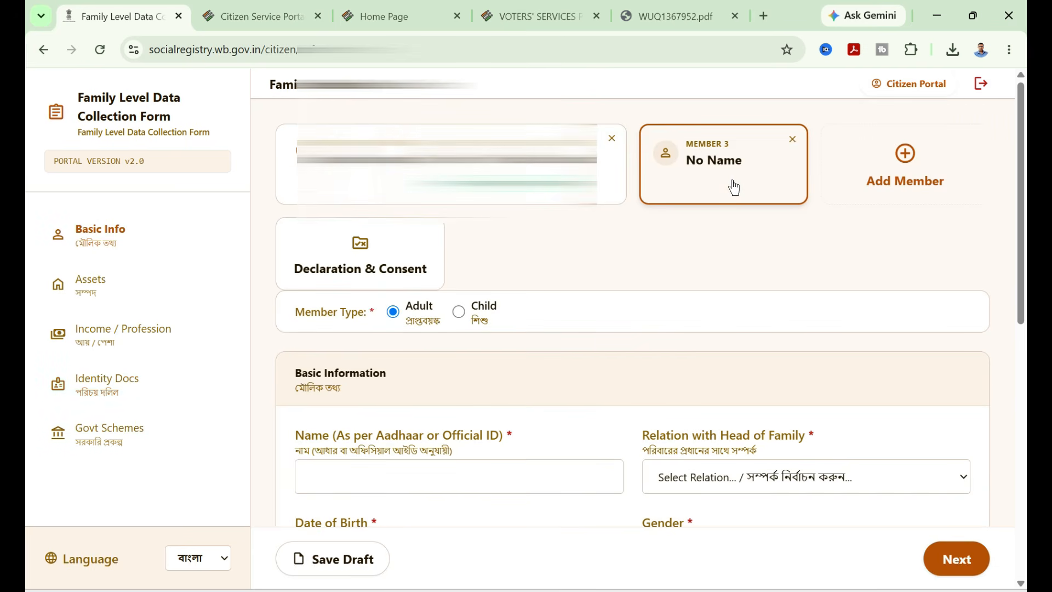
{"action": "left_click", "coordinate": [460, 311]}
{"action": "scroll", "coordinate": [495, 309], "scroll_direction": "down", "scroll_amount": 5}
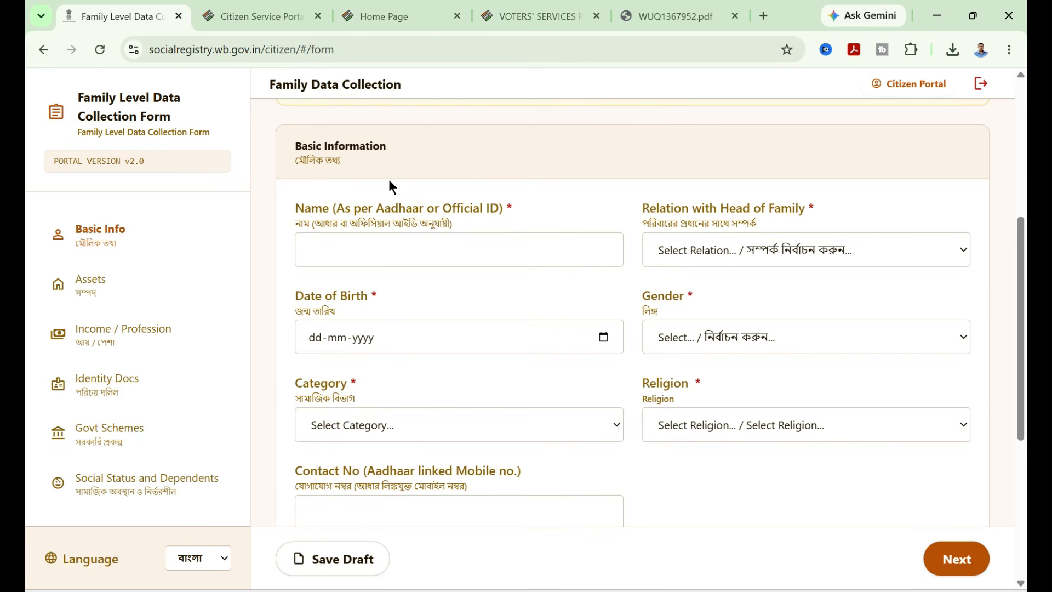
{"action": "left_click", "coordinate": [346, 244]}
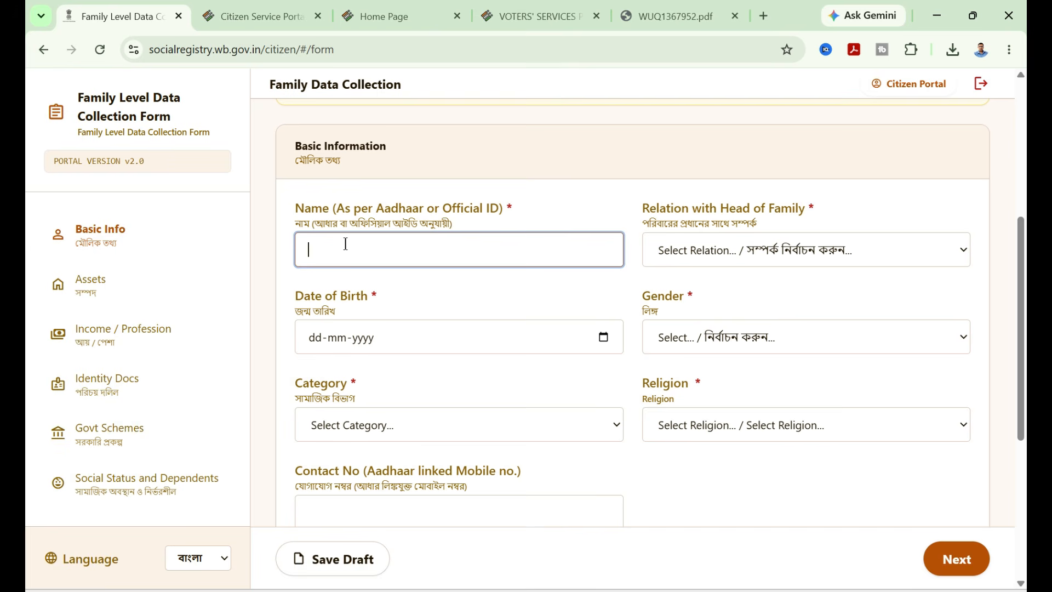
{"action": "left_click", "coordinate": [761, 251]}
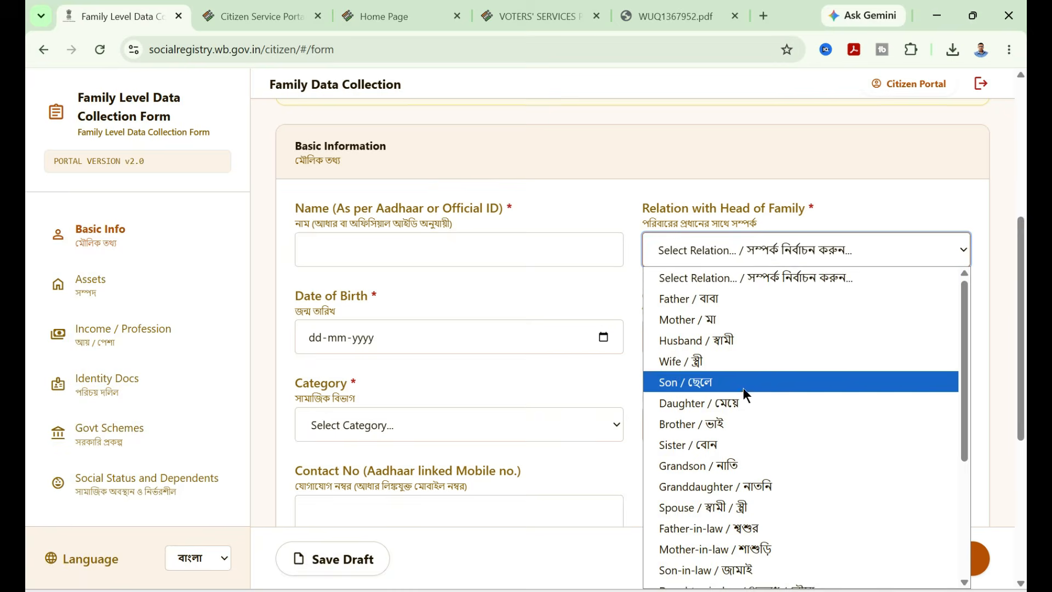
{"action": "left_click", "coordinate": [584, 340]}
{"action": "left_click", "coordinate": [567, 337]}
{"action": "left_click", "coordinate": [738, 334]}
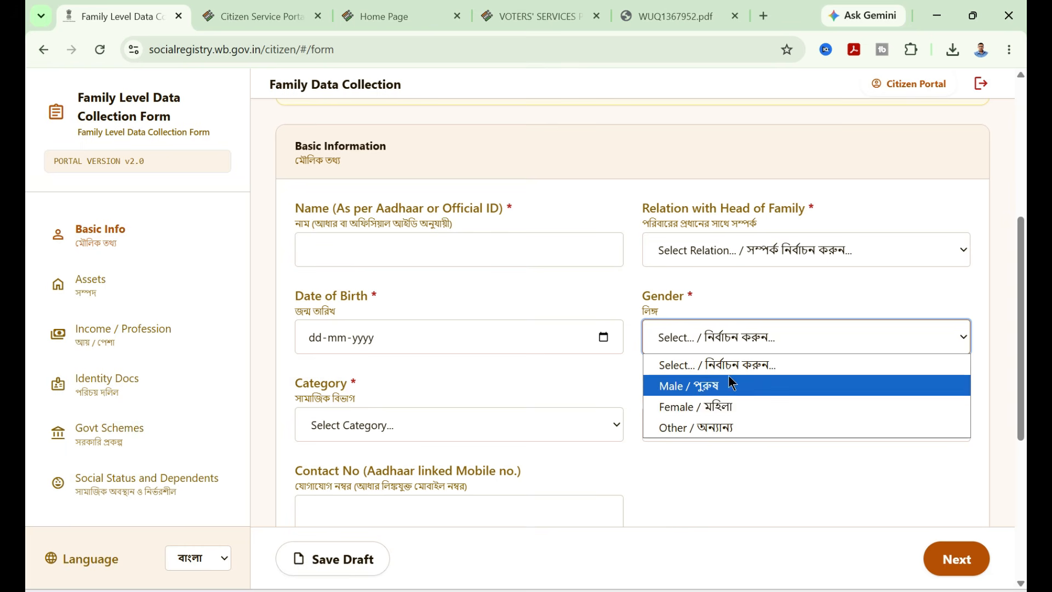
{"action": "left_click", "coordinate": [690, 458]}
- Set Category to UR (Unreserved Category), Religion to Hinduism, Disability Status to No, and enter the contact and Aadhaar numbers
{"action": "left_click", "coordinate": [549, 429]}
{"action": "left_click", "coordinate": [763, 426]}
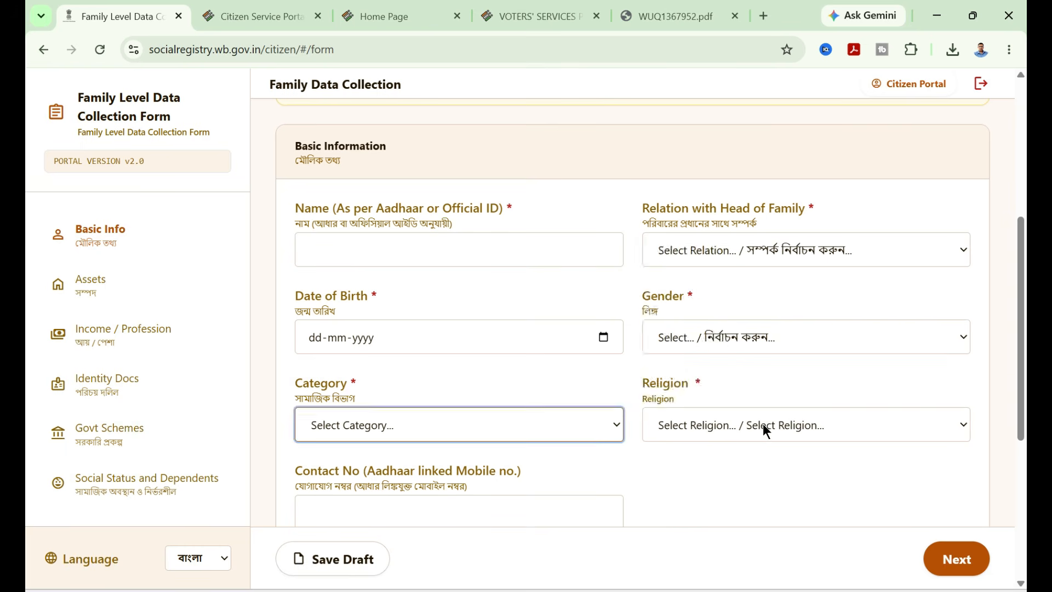
{"action": "scroll", "coordinate": [712, 446], "scroll_direction": "down", "scroll_amount": 3}
{"action": "left_click", "coordinate": [410, 357]}
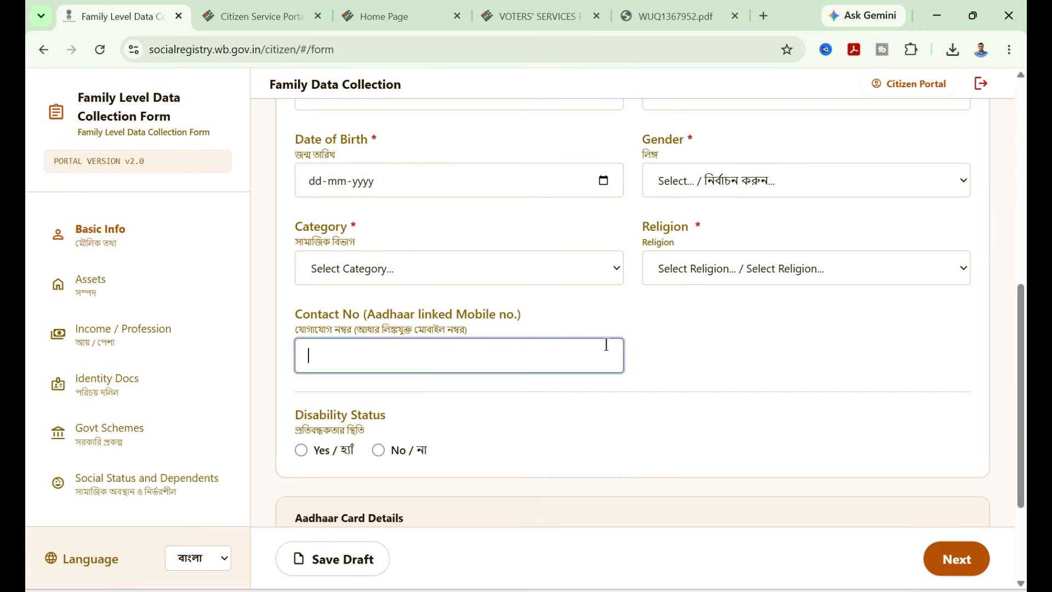
{"action": "scroll", "coordinate": [645, 343], "scroll_direction": "down", "scroll_amount": 3}
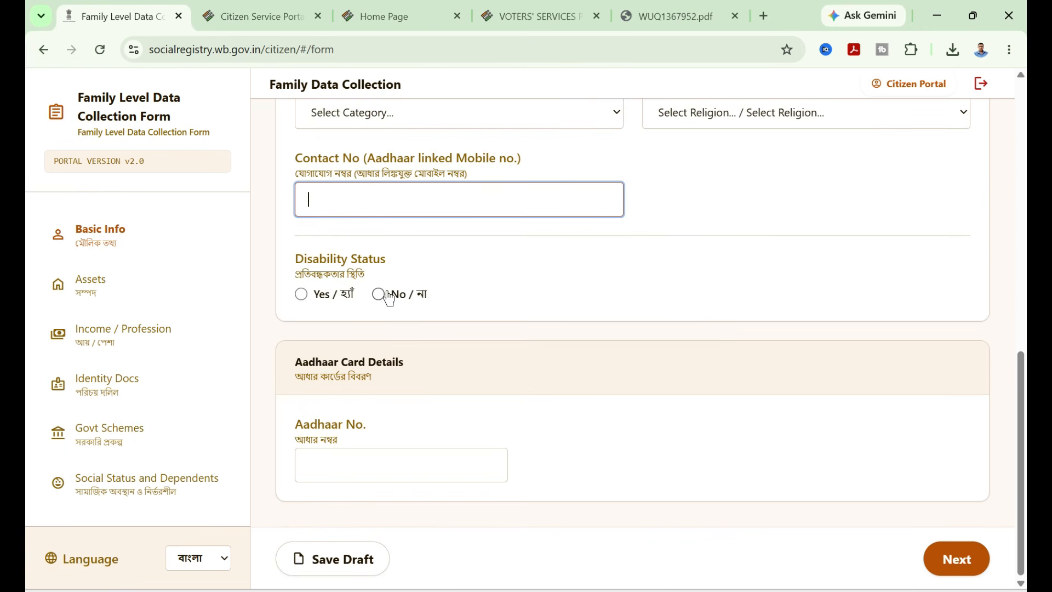
{"action": "left_click", "coordinate": [421, 463]}
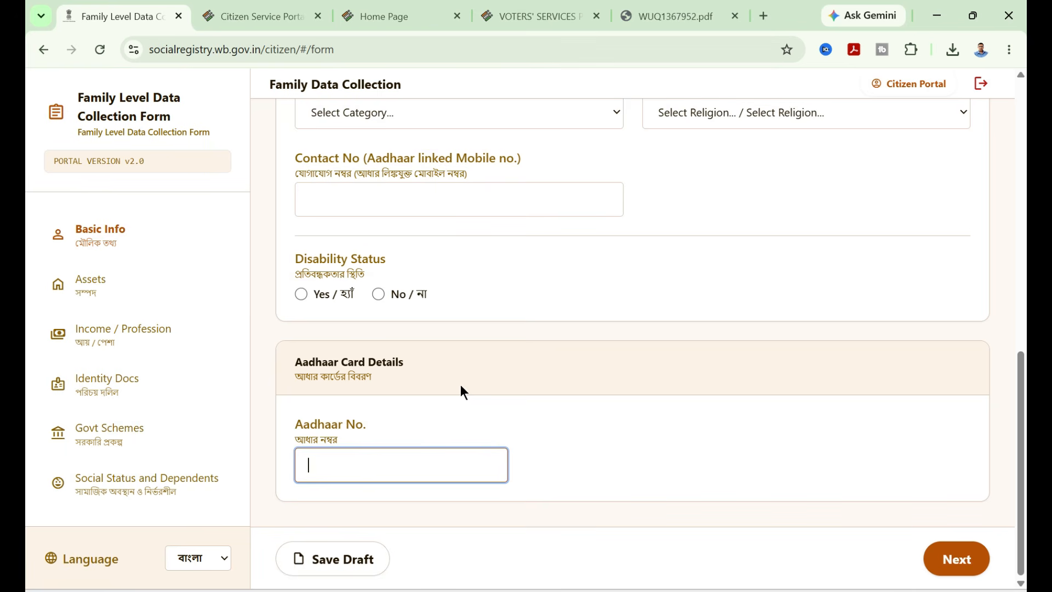
{"action": "scroll", "coordinate": [531, 373], "scroll_direction": "up", "scroll_amount": 6}
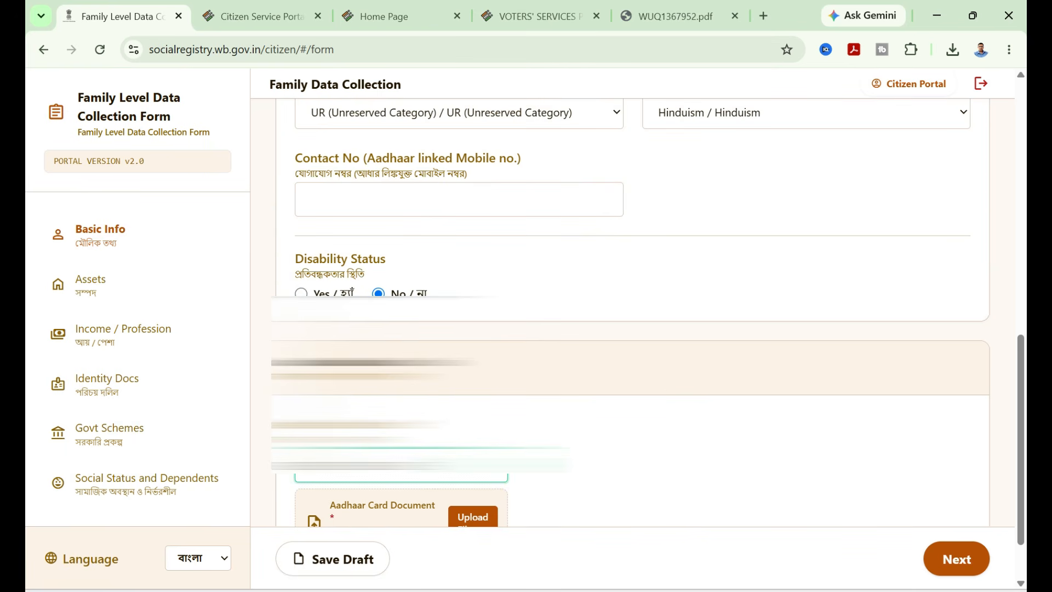
{"action": "scroll", "coordinate": [312, 475], "scroll_direction": "down", "scroll_amount": 2}
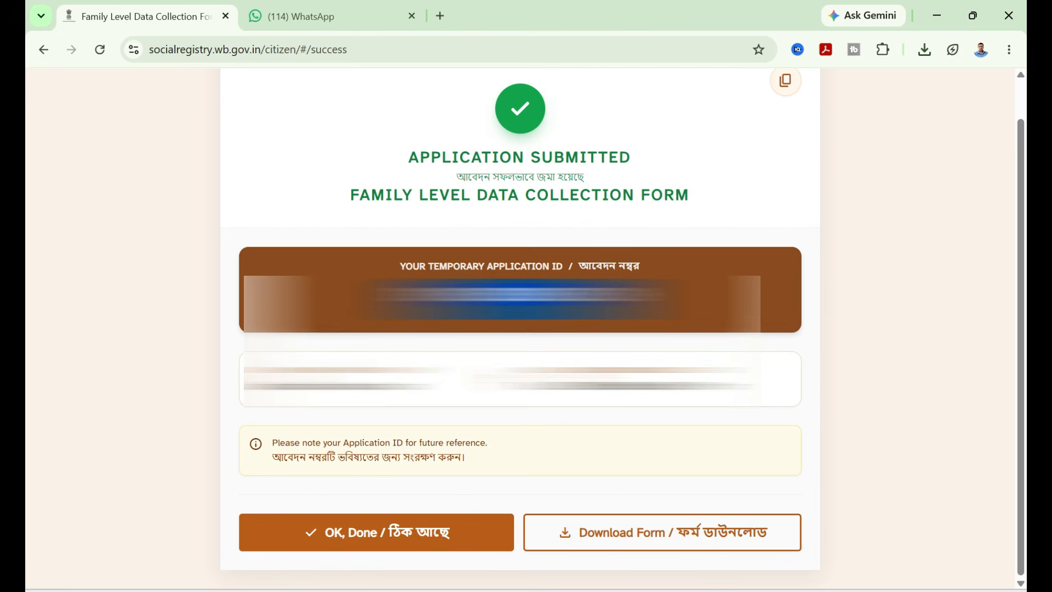
- Select the temporary application ID text and download the submitted Family Level Data Collection form
{"action": "left_click_drag", "start_coordinate": [257, 386], "coordinate": [383, 387]}
{"action": "left_click_drag", "start_coordinate": [563, 388], "coordinate": [692, 391]}
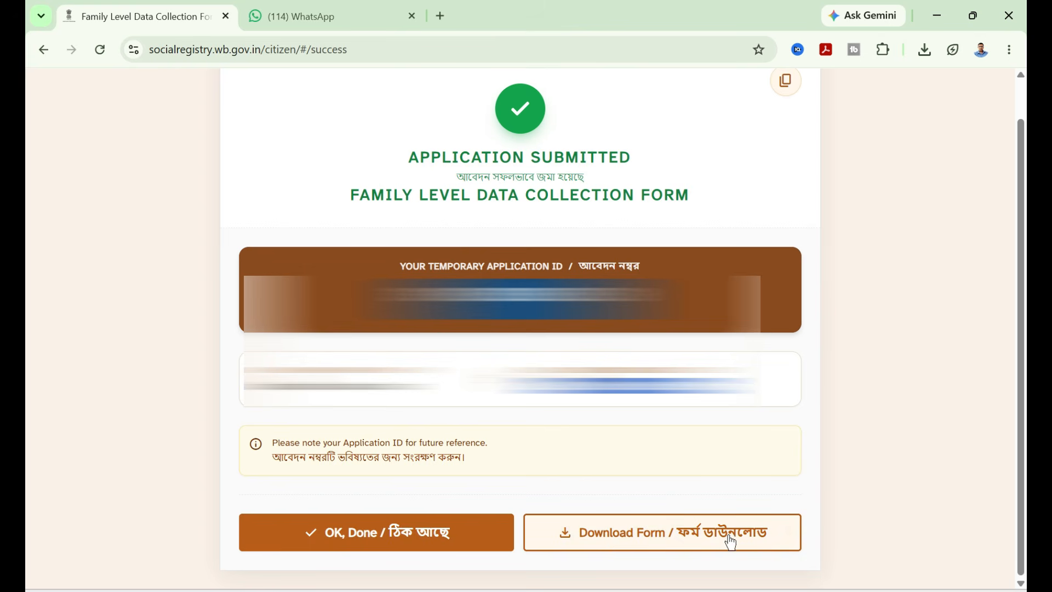
{"action": "left_click", "coordinate": [587, 537]}
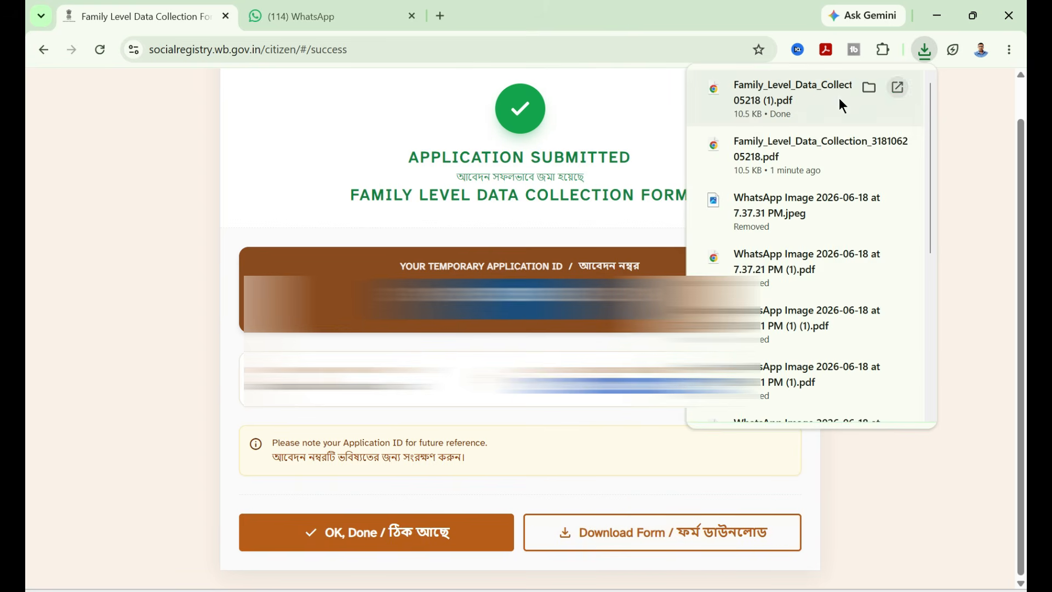
{"action": "left_click", "coordinate": [961, 204]}
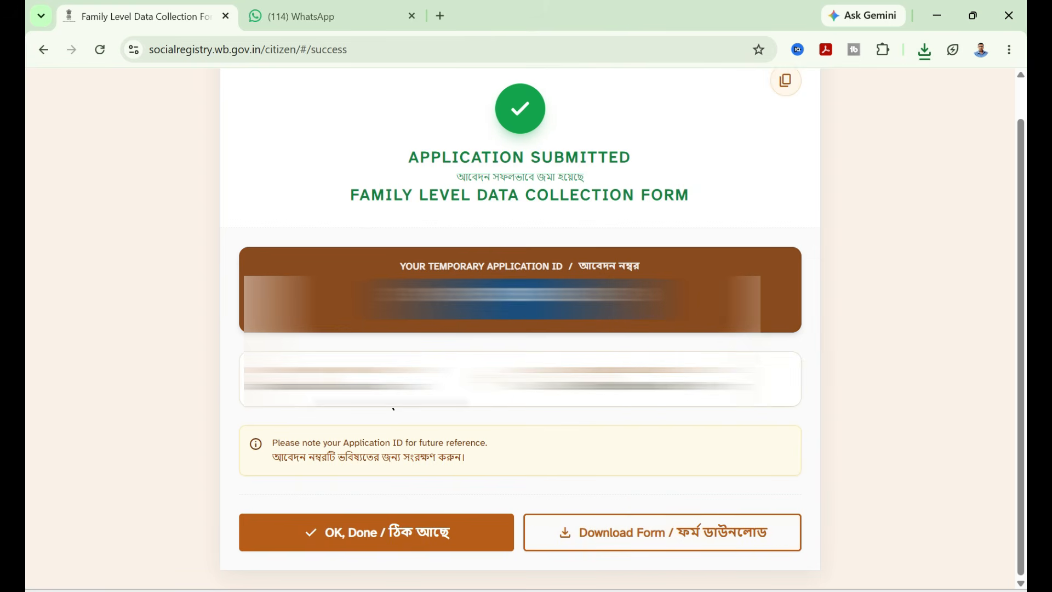